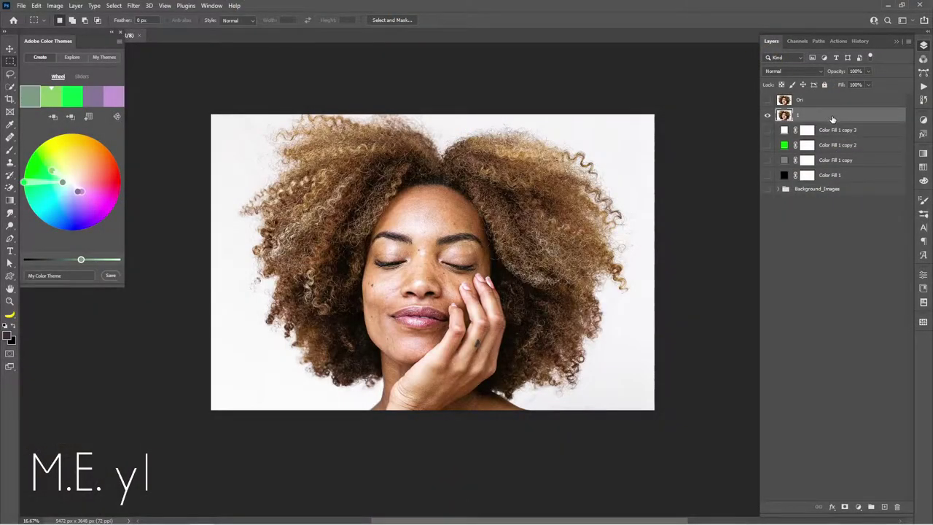
# - Show the Properties panel for the portrait photo layer, with its Quick Actions
pyautogui.click(923, 277)
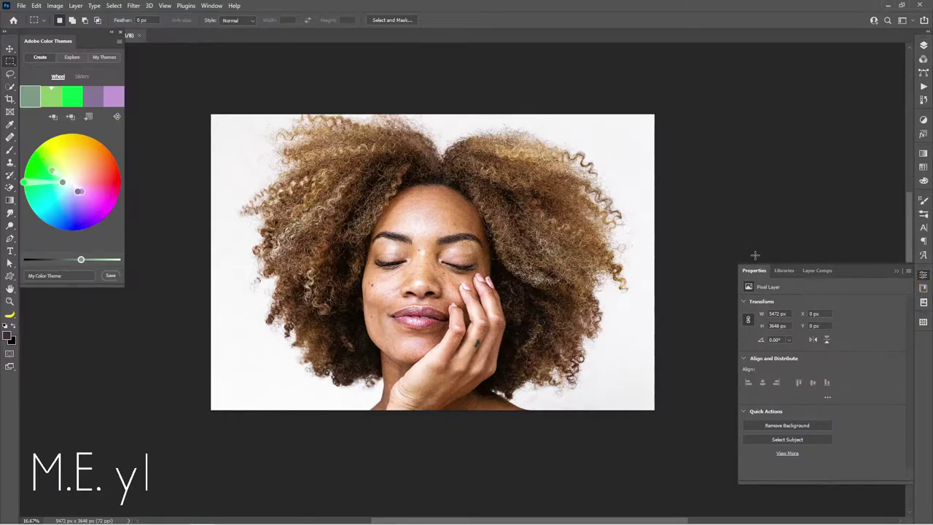
# - Run Remove Background on the portrait so it gets a layer mask, then return to the Layers panel
pyautogui.click(807, 426)
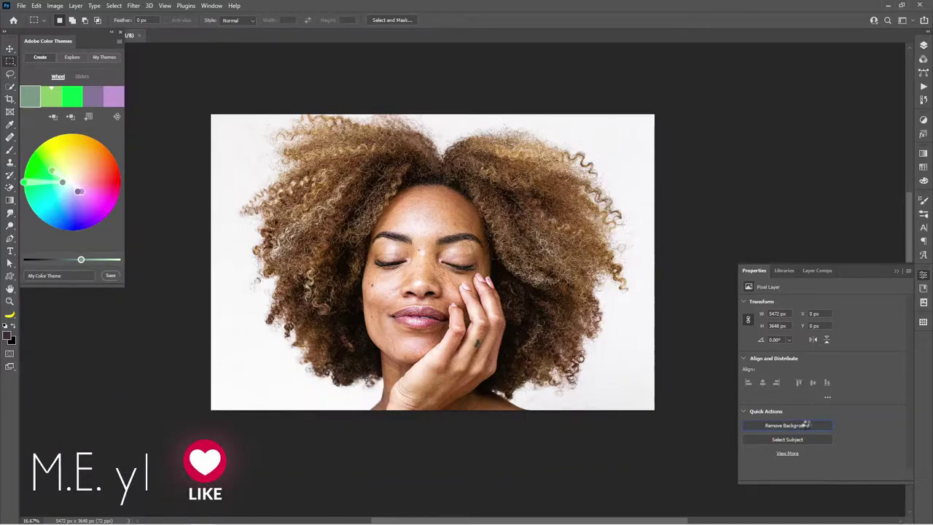
pyautogui.click(923, 46)
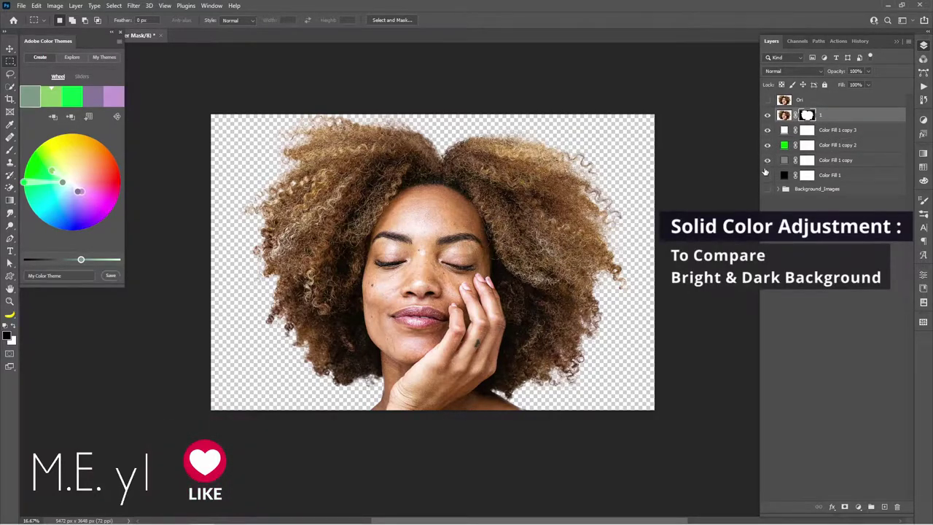
# - Toggle the Color Fill layers to compare green, grey and black backdrops, ending on white
pyautogui.click(766, 130)
pyautogui.click(767, 145)
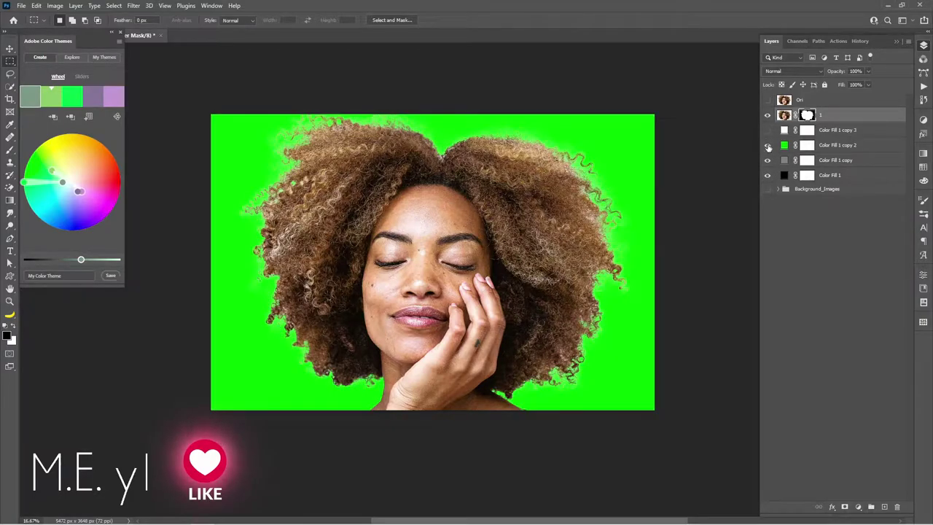
pyautogui.click(767, 145)
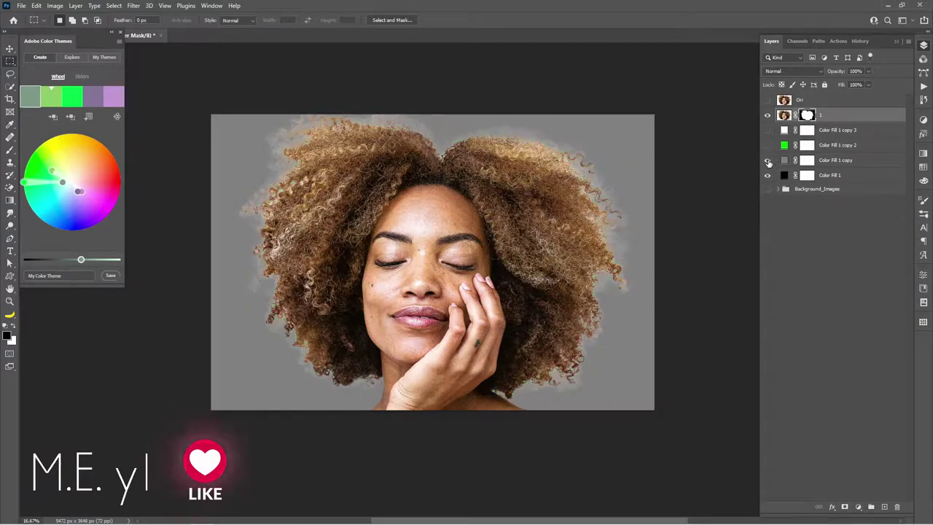
pyautogui.click(767, 159)
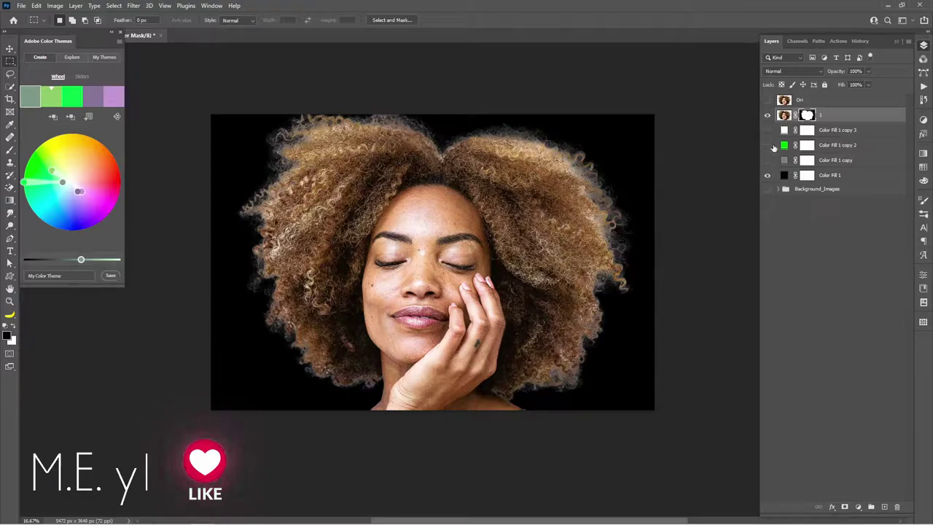
pyautogui.click(766, 160)
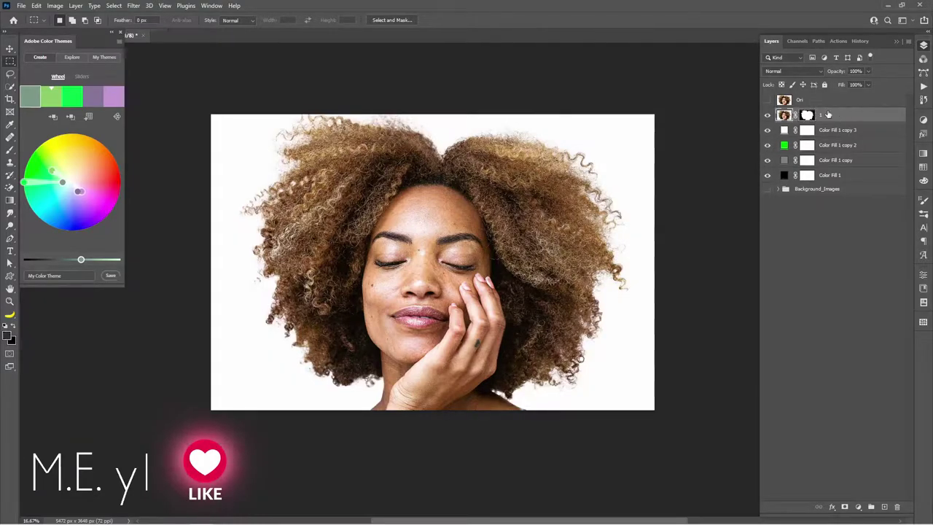
pyautogui.click(828, 102)
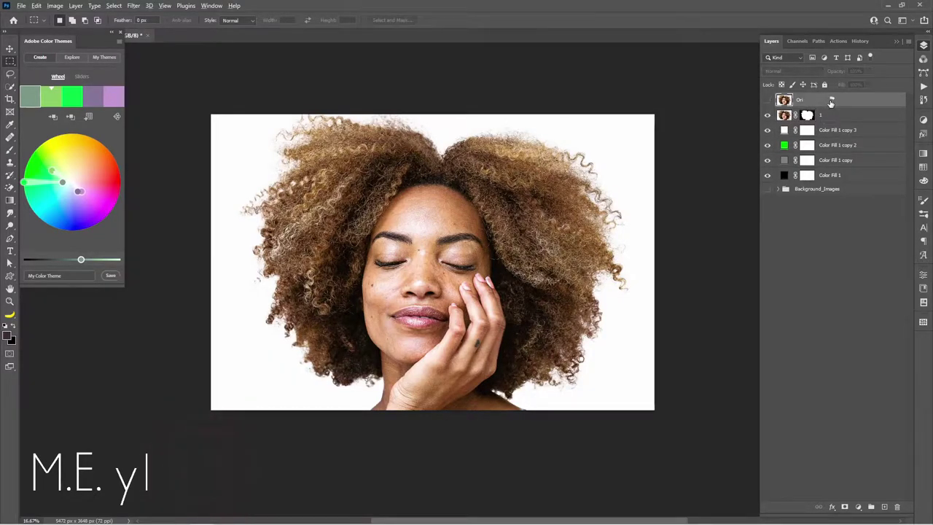
# - Duplicate the Ori layer above layer 1, rename the copy '2', and make it visible
pyautogui.moveTo(830, 101); pyautogui.dragTo(828, 117)
pyautogui.doubleClick(805, 115)
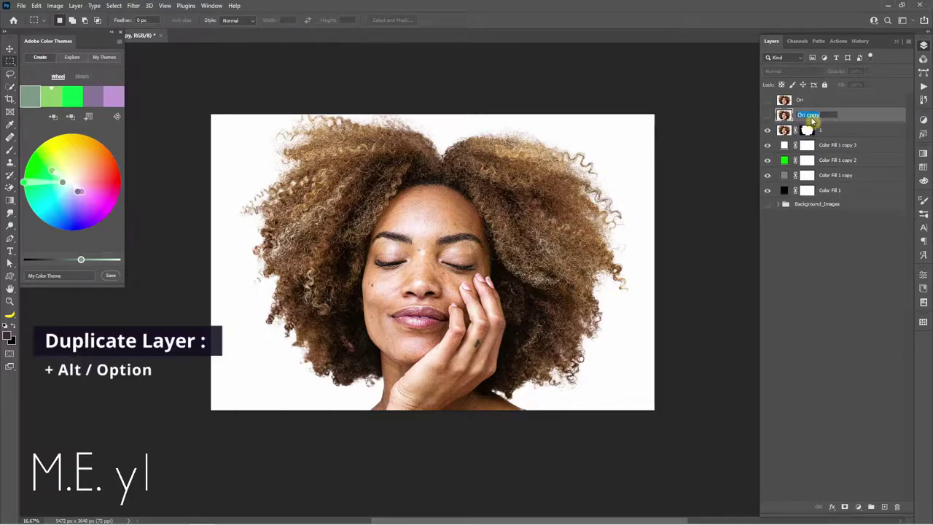
pyautogui.write('2')
pyautogui.click(766, 115)
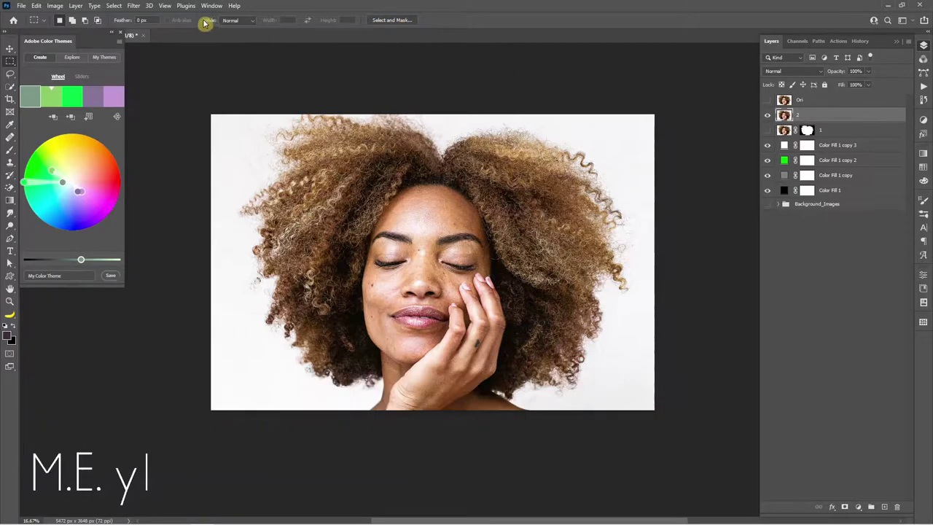
pyautogui.click(118, 7)
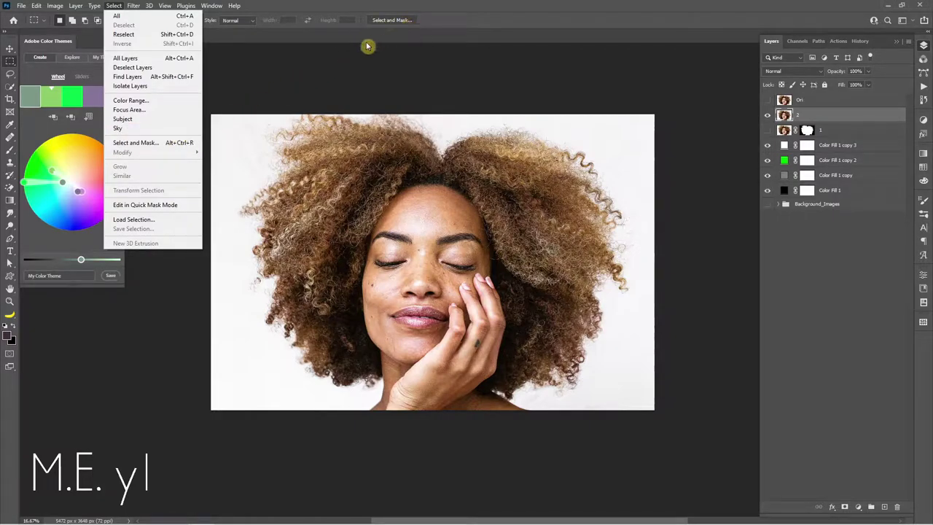
# - Enter Select and Mask with the Onion Skin view mode
pyautogui.click(445, 19)
pyautogui.click(401, 21)
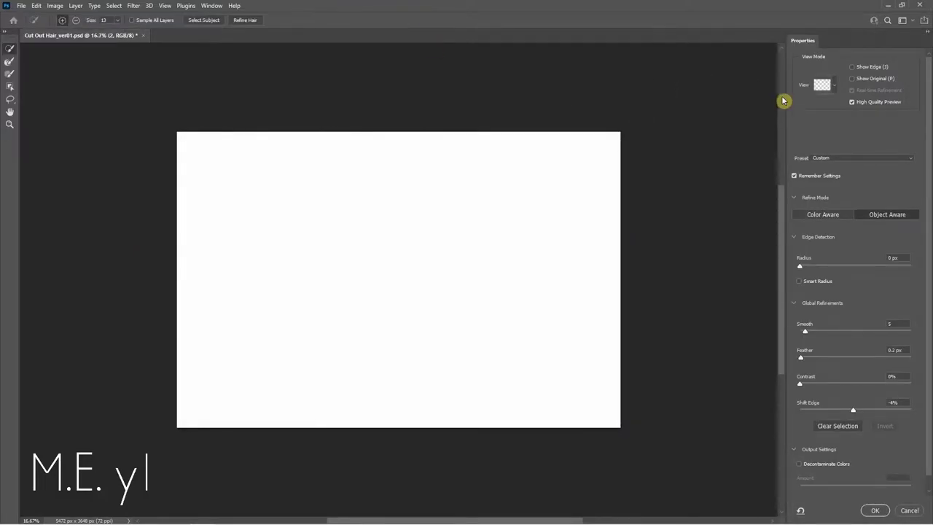
pyautogui.click(834, 90)
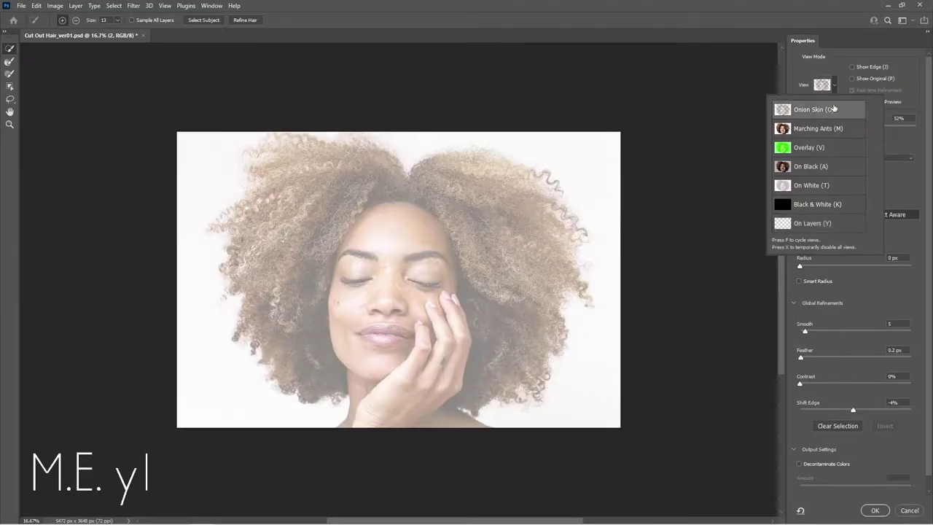
pyautogui.click(918, 93)
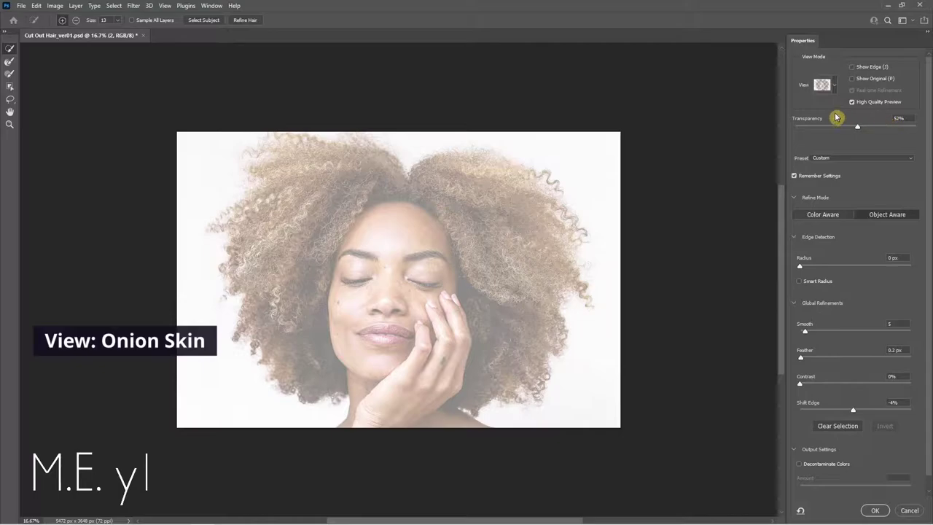
# - Select Subject, preview it as Overlay, and run Refine Hair on the curls
pyautogui.click(201, 21)
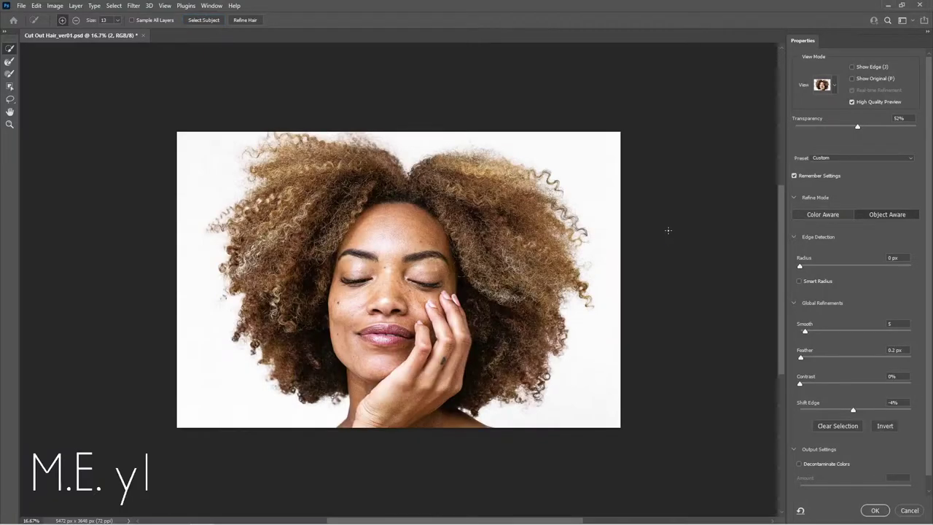
pyautogui.click(828, 72)
pyautogui.click(822, 136)
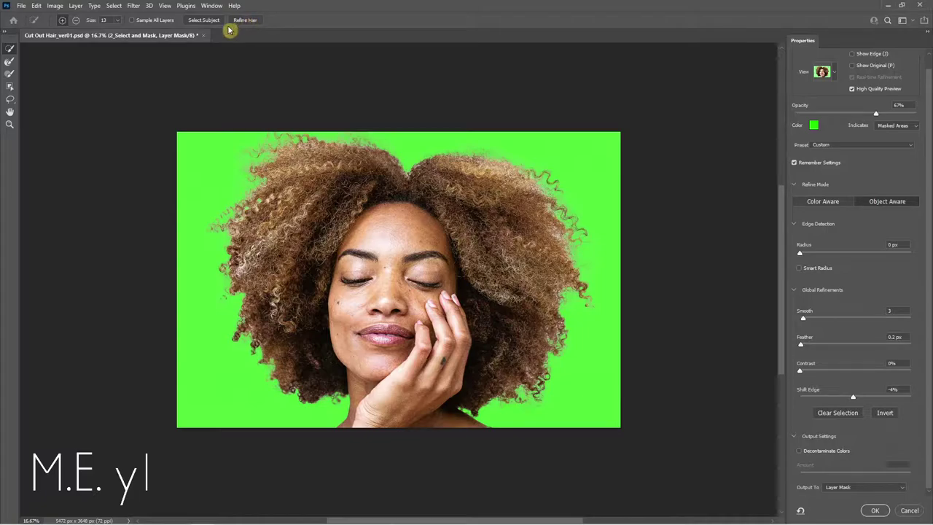
pyautogui.click(248, 21)
pyautogui.click(251, 20)
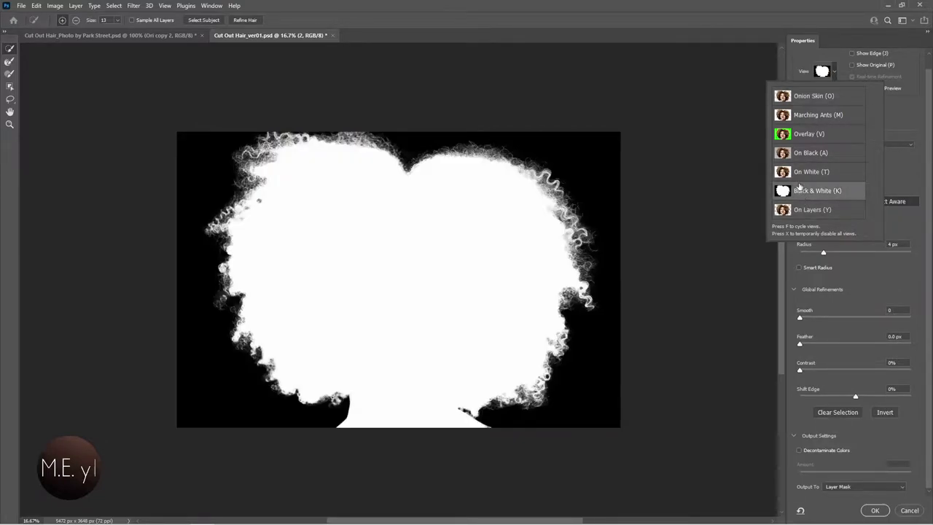
# - Brush the upper-right and upper-left hair edges with the Refine Edge Brush at size about 23
pyautogui.click(670, 39)
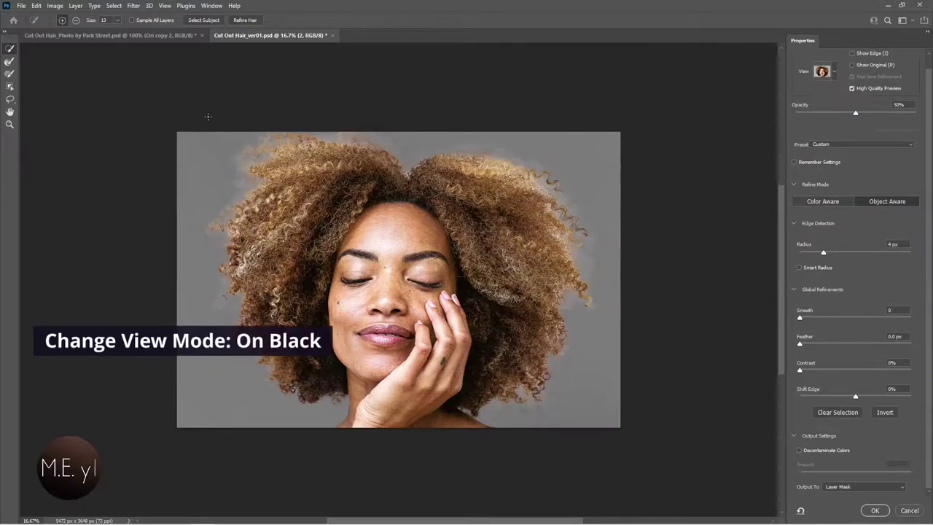
pyautogui.click(9, 62)
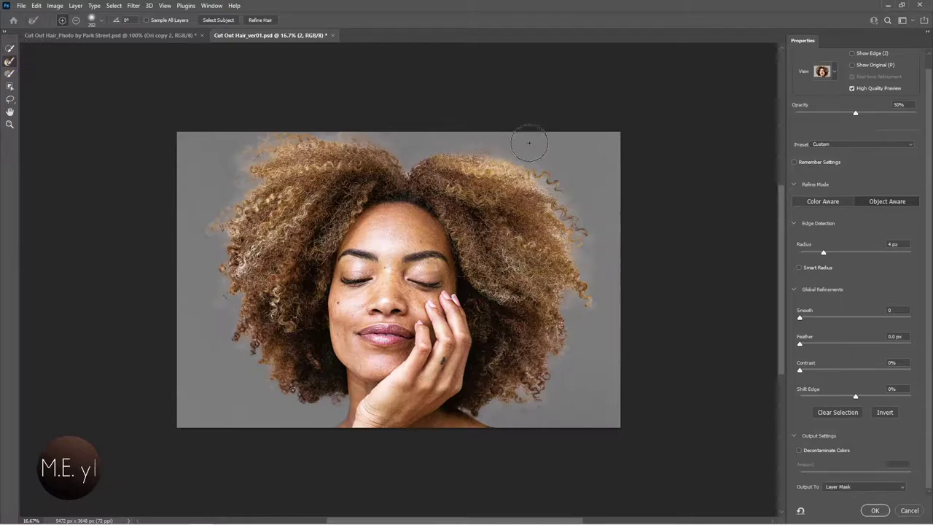
pyautogui.moveTo(564, 192)
pyautogui.mouseDown()
pyautogui.moveTo(548, 150)
pyautogui.moveTo(441, 147)
pyautogui.mouseUp()
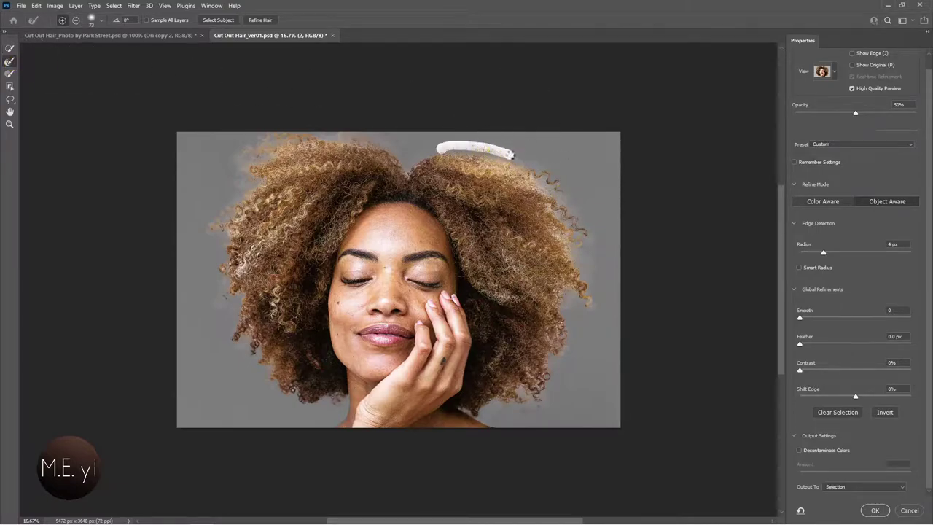
pyautogui.moveTo(594, 216)
pyautogui.mouseDown()
pyautogui.moveTo(565, 197)
pyautogui.moveTo(641, 202)
pyautogui.mouseUp()
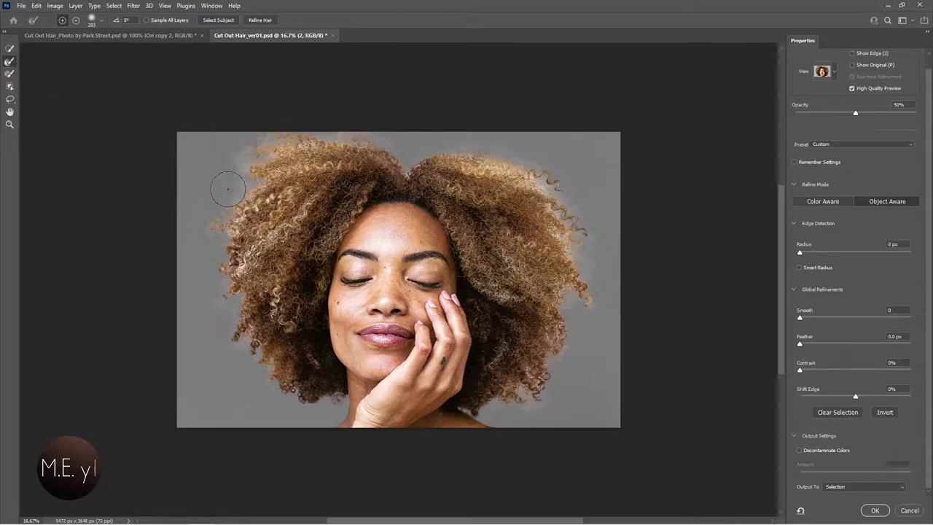
pyautogui.moveTo(213, 157); pyautogui.dragTo(241, 154)
# - Output the refined selection to a Layer Mask and confirm with OK
pyautogui.click(870, 489)
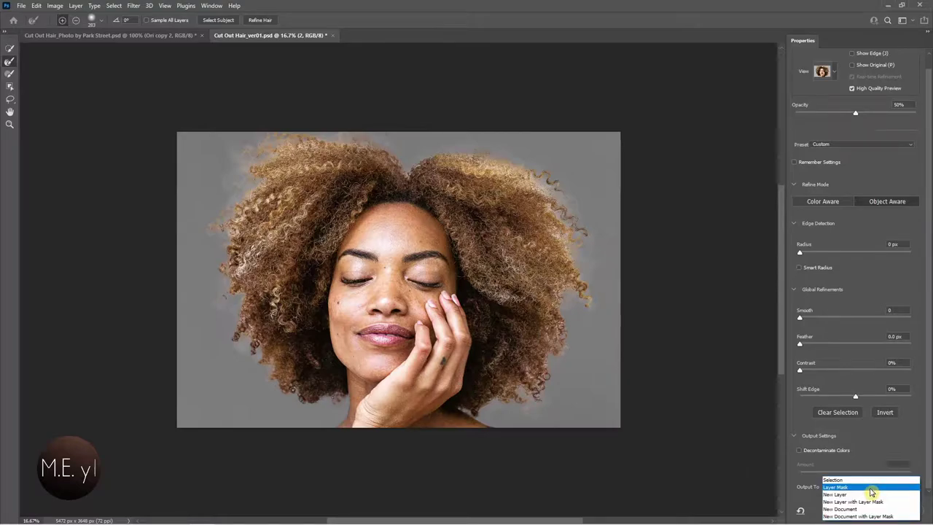
pyautogui.click(870, 487)
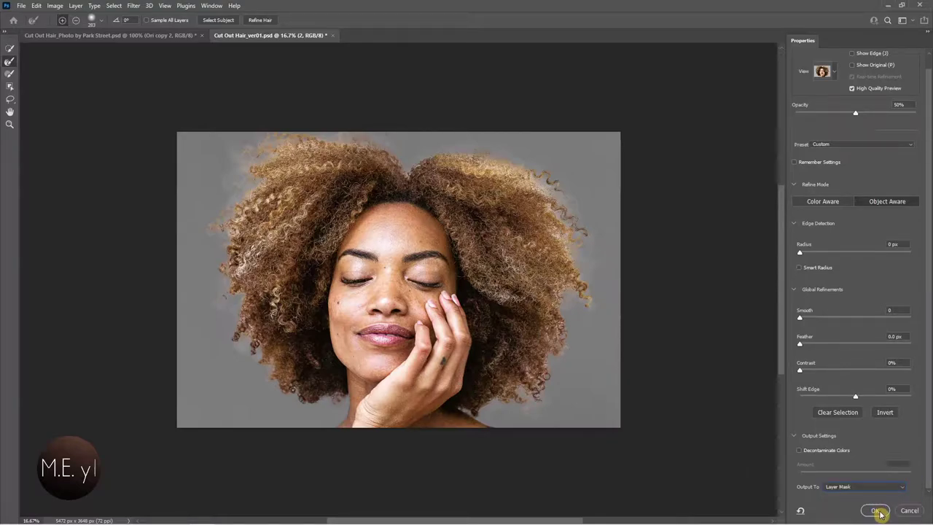
pyautogui.click(876, 510)
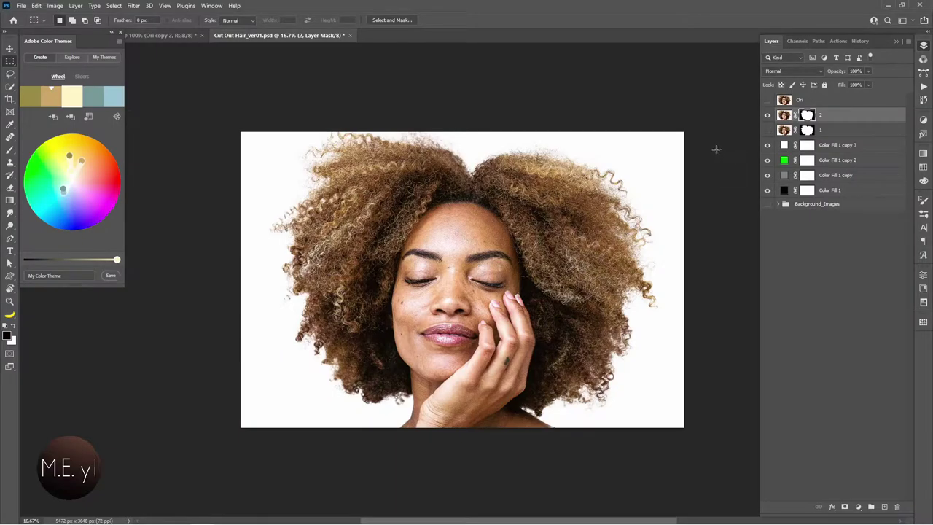
# - Hide the white and green fills so the cutout shows over the grey fill
pyautogui.click(768, 146)
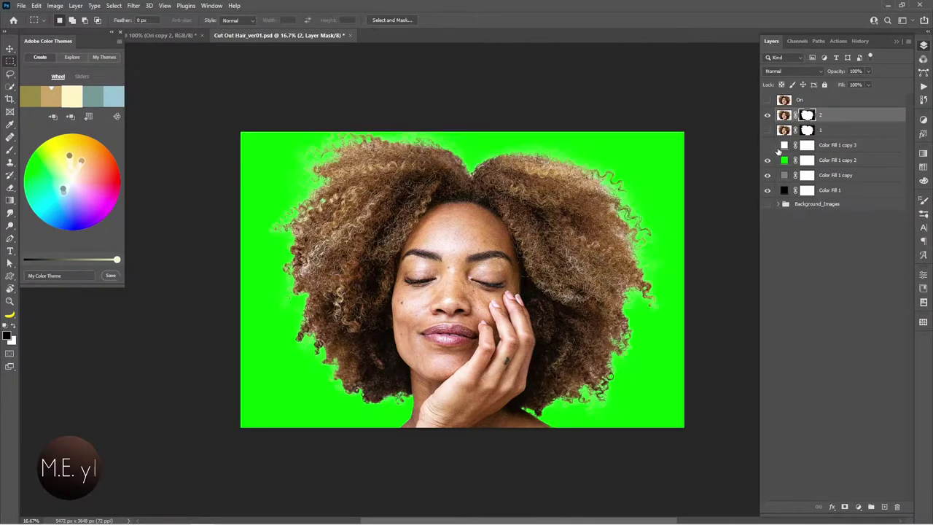
pyautogui.click(767, 159)
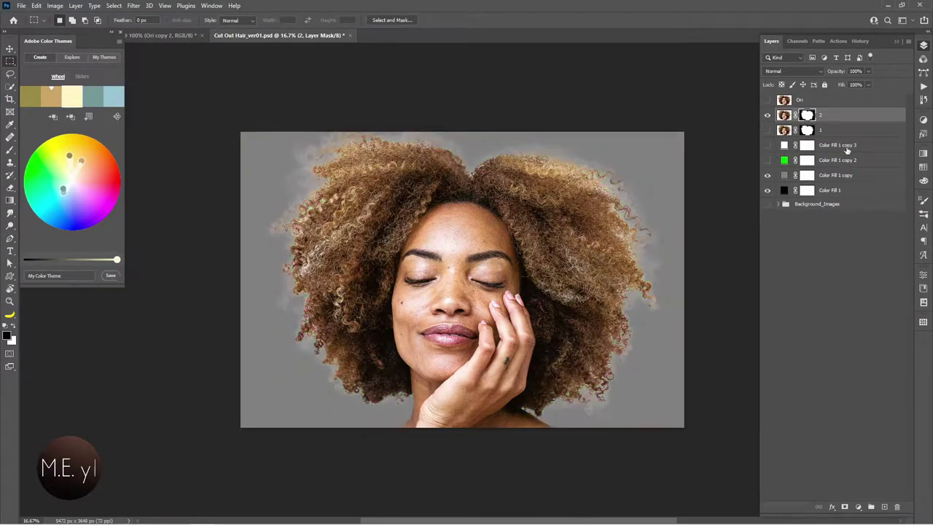
pyautogui.click(133, 5)
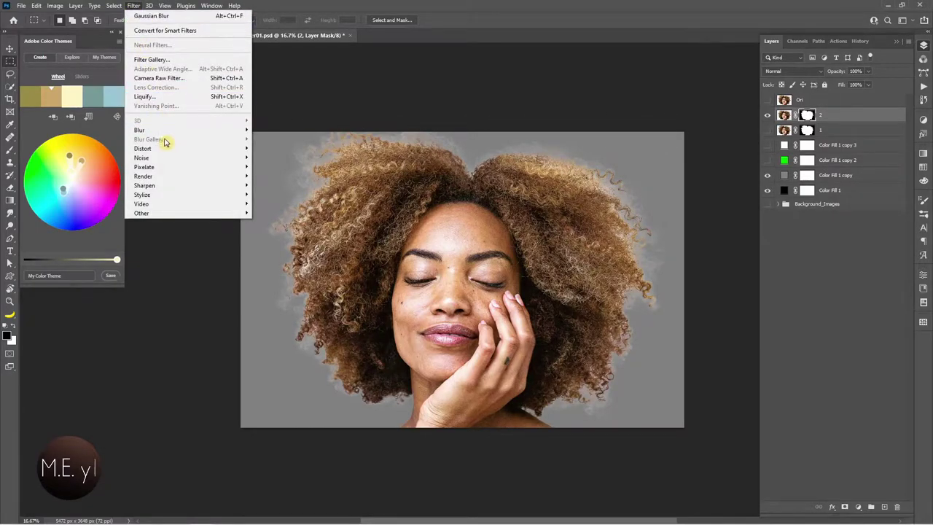
pyautogui.moveTo(187, 213)
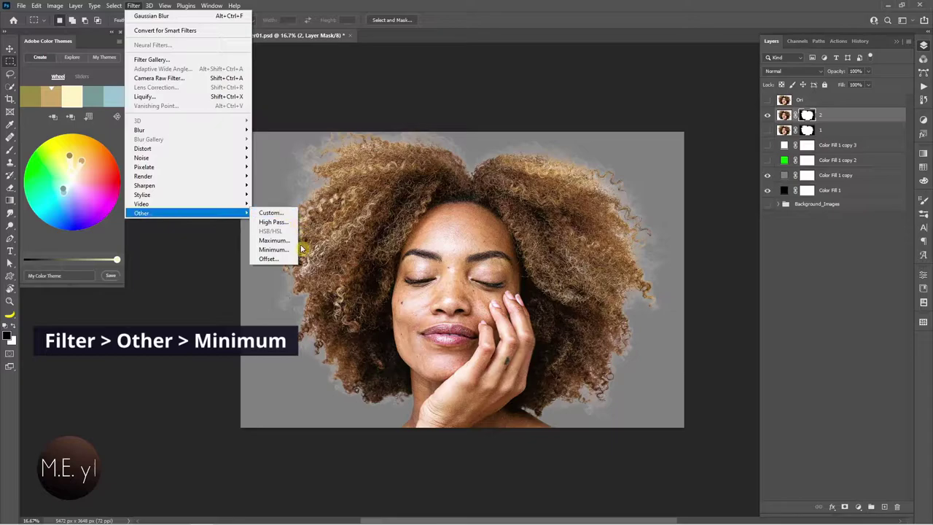
# - Test larger radii, then apply a 1.5-pixel Minimum filter to layer 2's mask
pyautogui.click(290, 251)
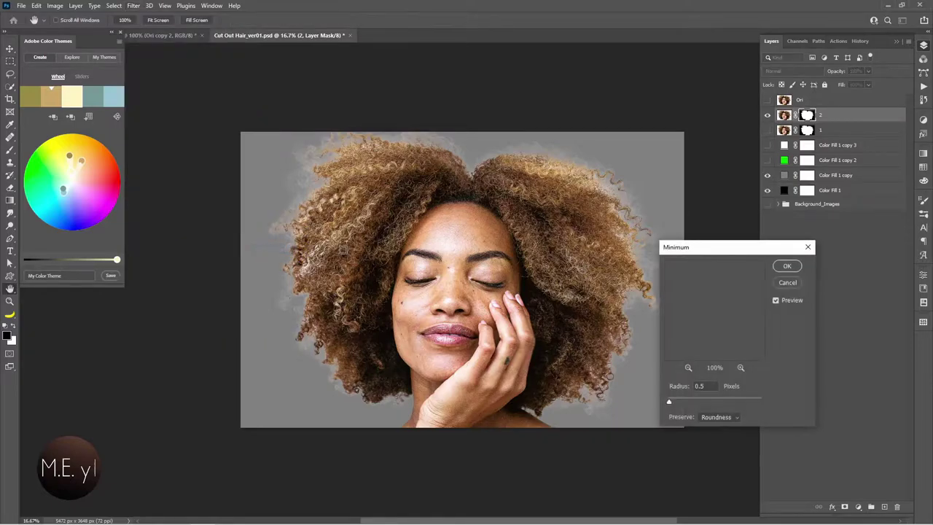
pyautogui.click(689, 370)
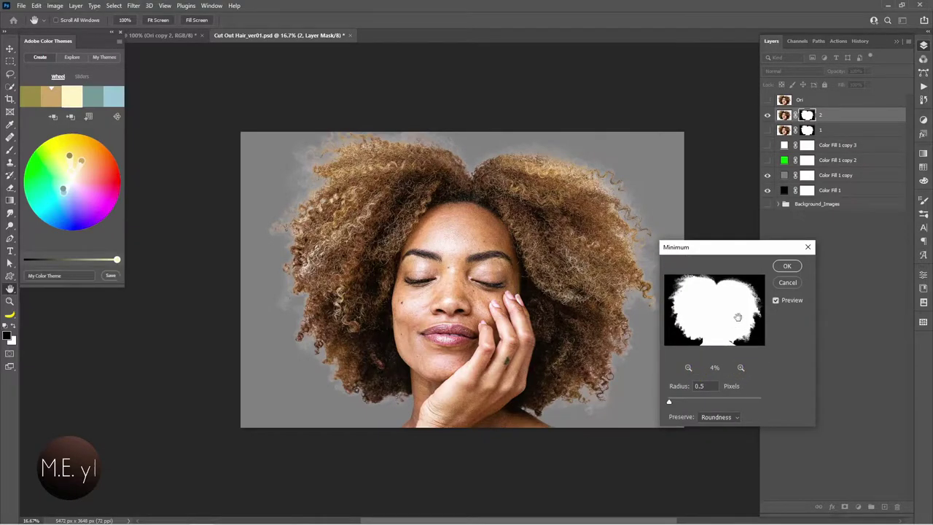
pyautogui.click(743, 369)
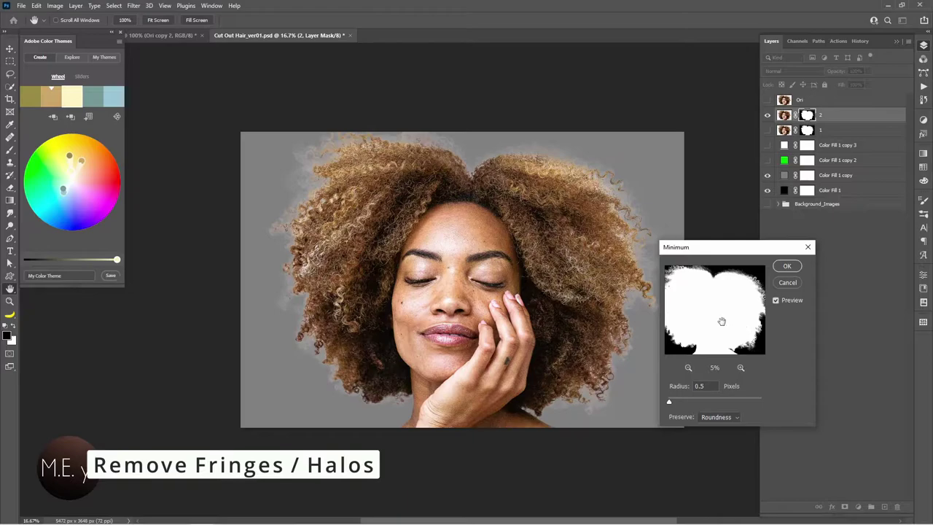
pyautogui.moveTo(723, 323); pyautogui.dragTo(712, 318)
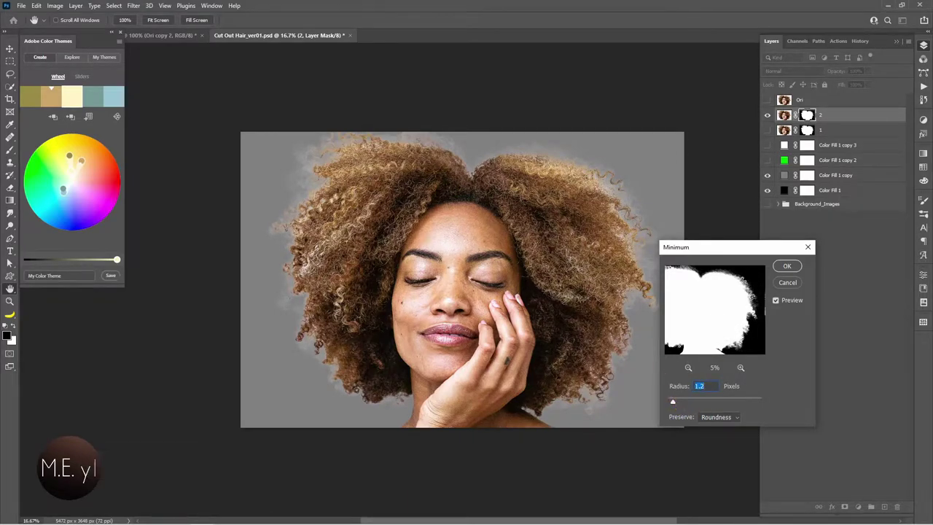
pyautogui.moveTo(712, 395); pyautogui.dragTo(696, 402)
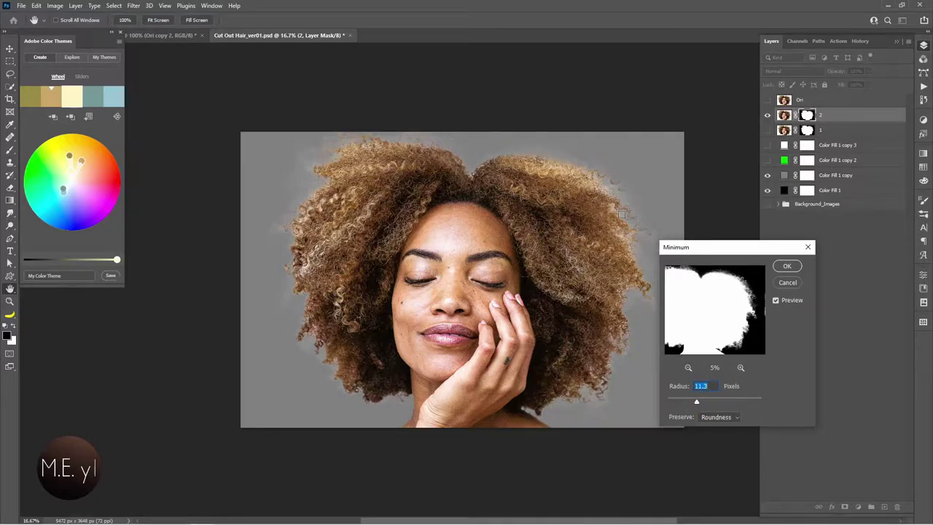
pyautogui.click(715, 403)
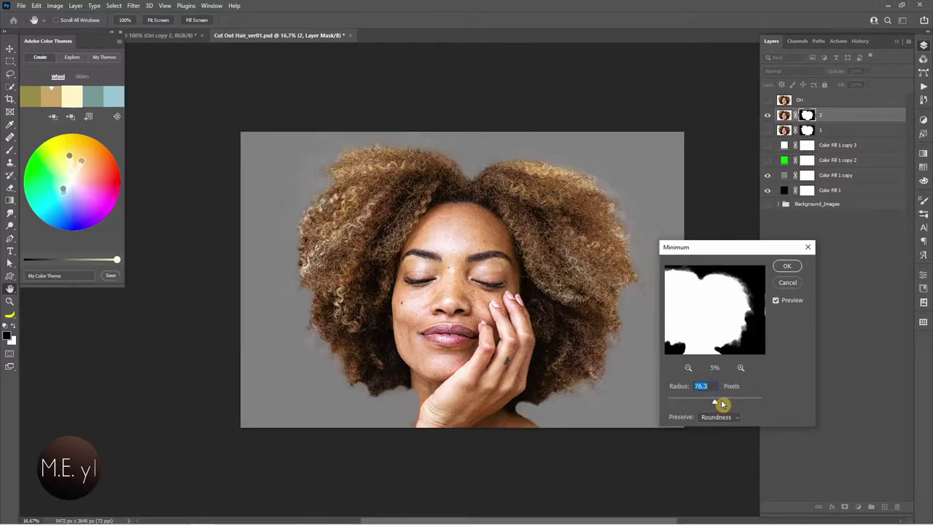
pyautogui.moveTo(699, 402); pyautogui.dragTo(689, 406)
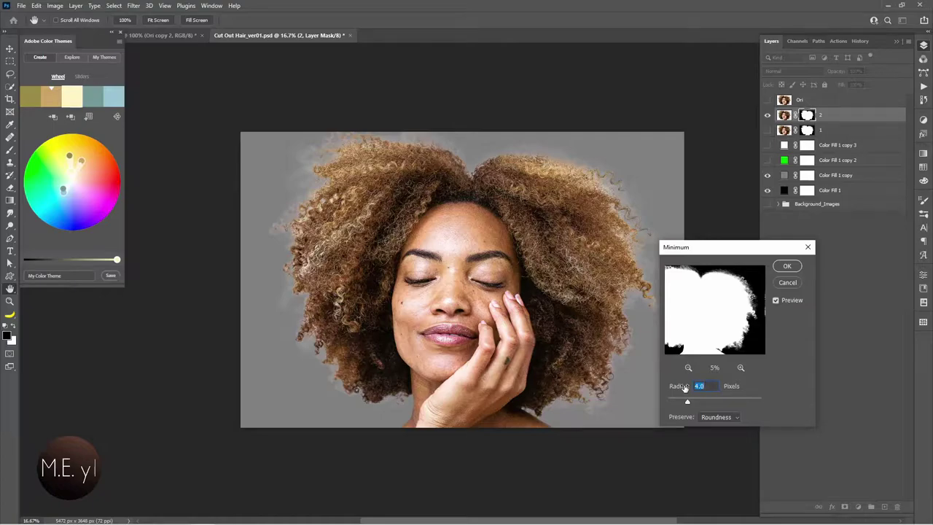
pyautogui.moveTo(685, 388); pyautogui.dragTo(704, 380)
pyautogui.write('1.5')
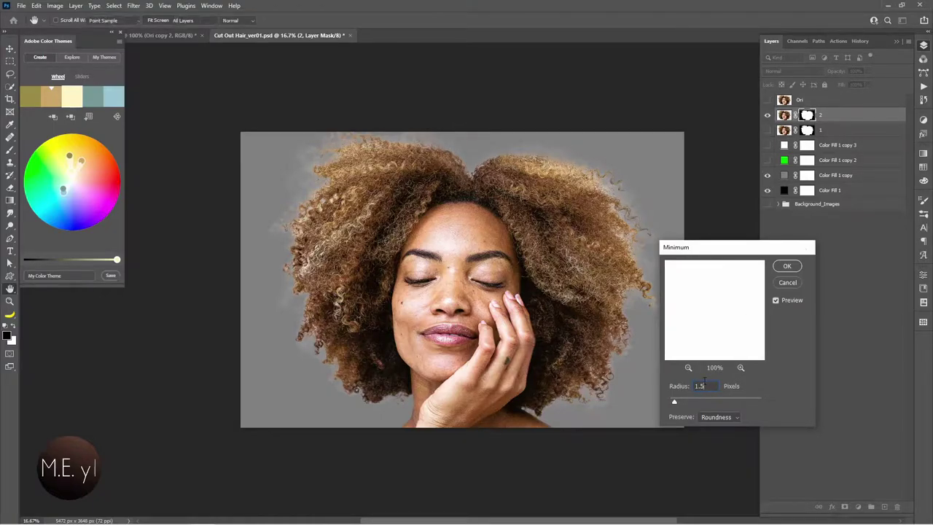
pyautogui.press('Return')
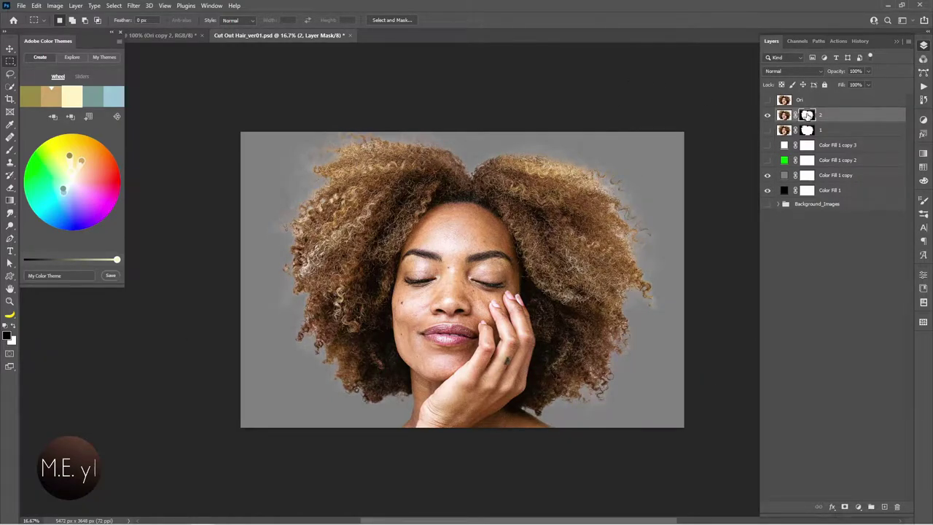
# - Paint out the right-side hair halo on the mask with an Overlay-mode, low-flow brush
pyautogui.press('b')
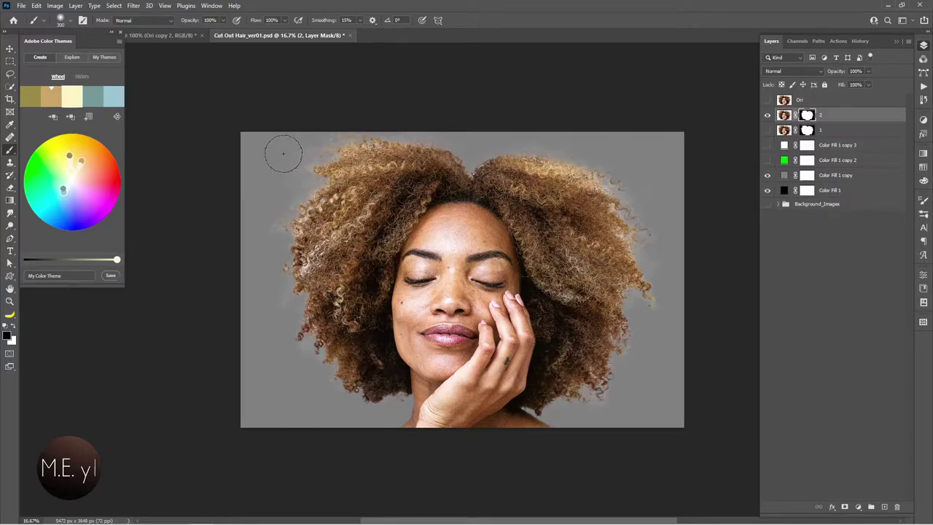
pyautogui.click(152, 21)
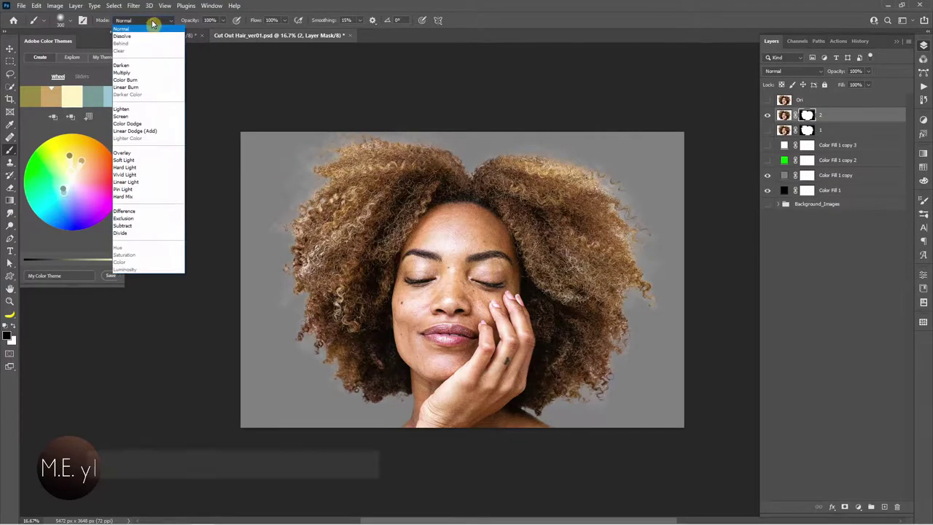
pyautogui.click(160, 154)
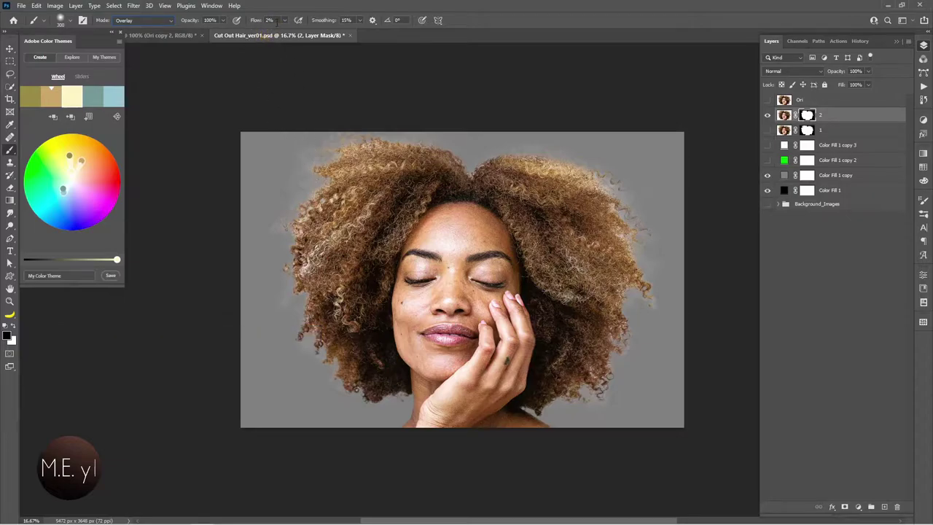
pyautogui.hotkey('shift', '1')
pyautogui.hotkey('shift', '4')
pyautogui.moveTo(620, 174); pyautogui.dragTo(642, 252)
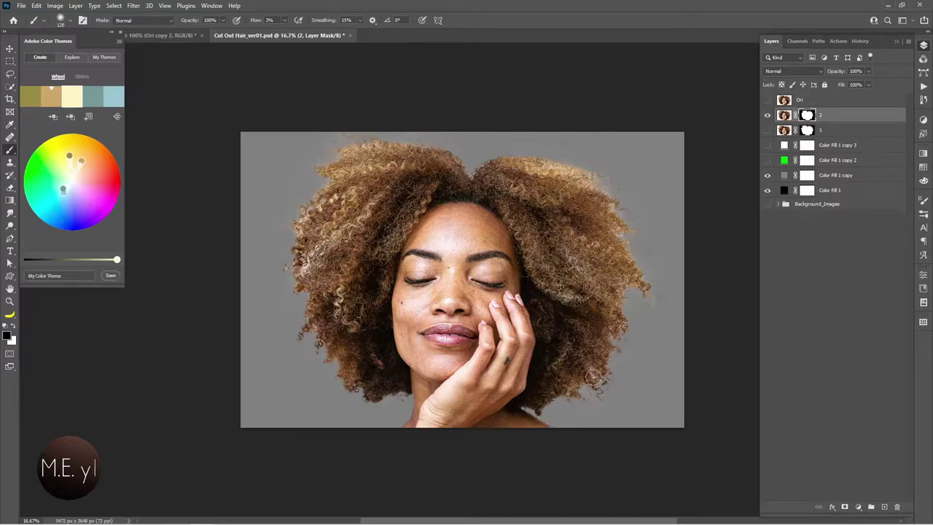
# - Check layer 2's mask on its own, return to the photo, and select Ori
pyautogui.keyDown('alt'); pyautogui.click(808, 116); pyautogui.keyUp('alt')
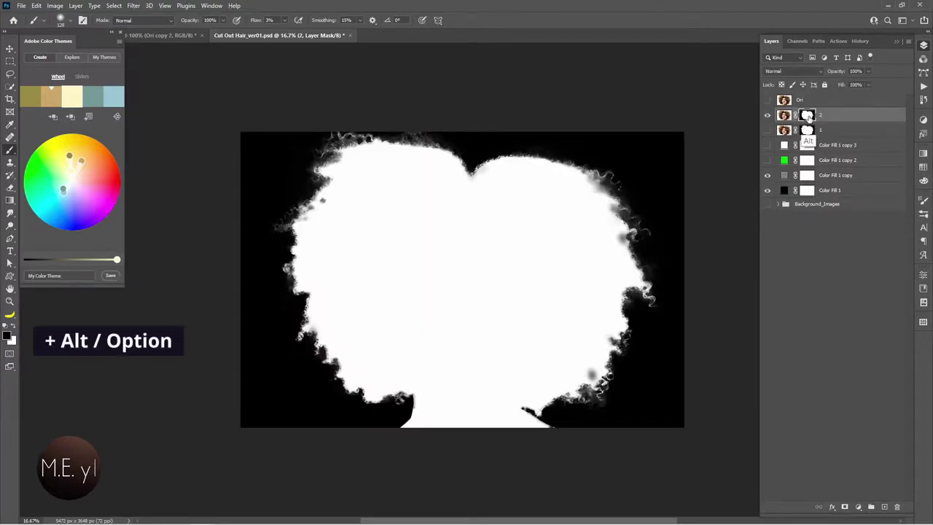
pyautogui.keyDown('alt'); pyautogui.click(809, 118); pyautogui.keyUp('alt')
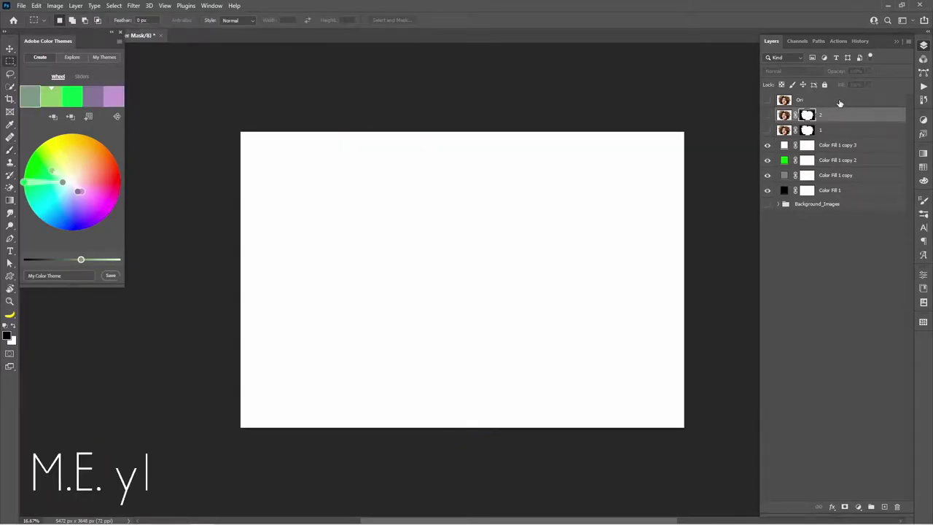
pyautogui.click(839, 103)
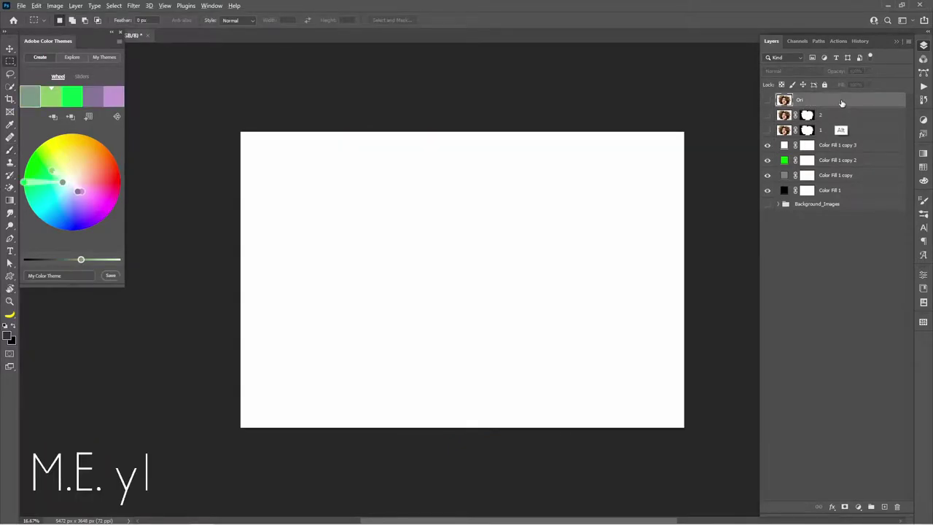
# - Duplicate the Ori layer as a visible copy named '3'
pyautogui.moveTo(842, 103); pyautogui.dragTo(785, 118)
pyautogui.click(766, 115)
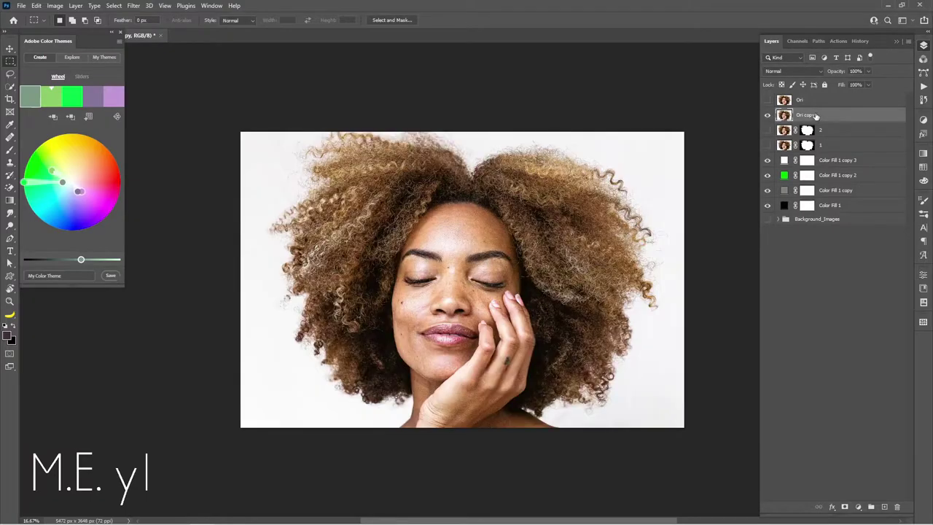
pyautogui.write('3')
pyautogui.press('Return')
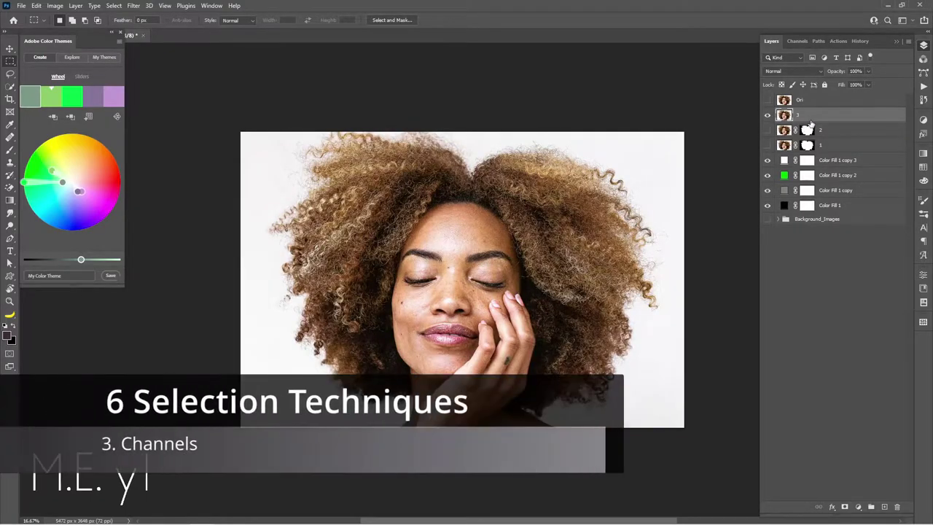
# - Compare the Red, Green and Blue channels, then duplicate Blue as 'Blue copy'
pyautogui.click(794, 41)
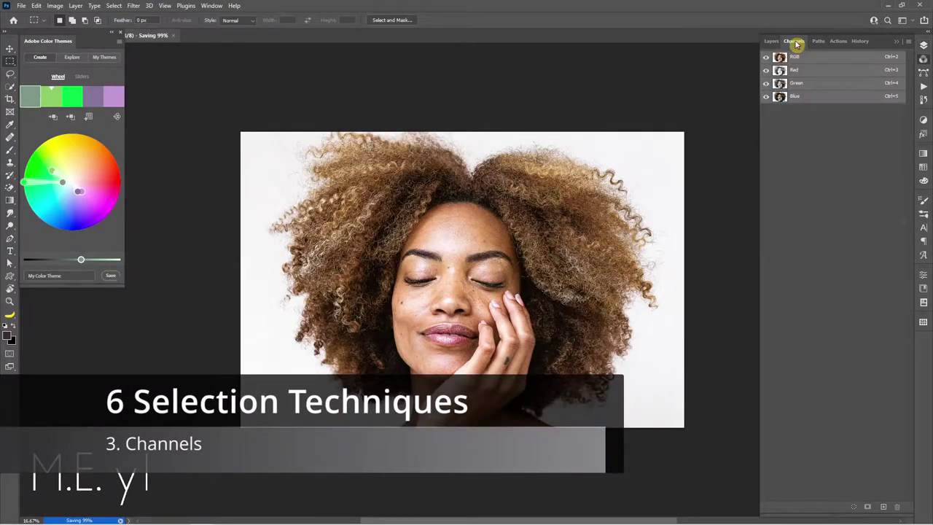
pyautogui.click(814, 76)
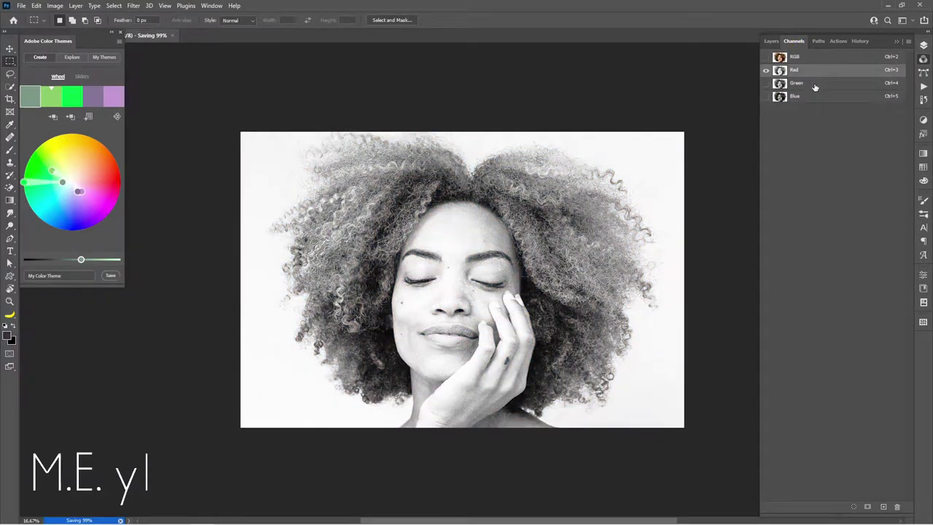
pyautogui.click(815, 85)
pyautogui.click(813, 99)
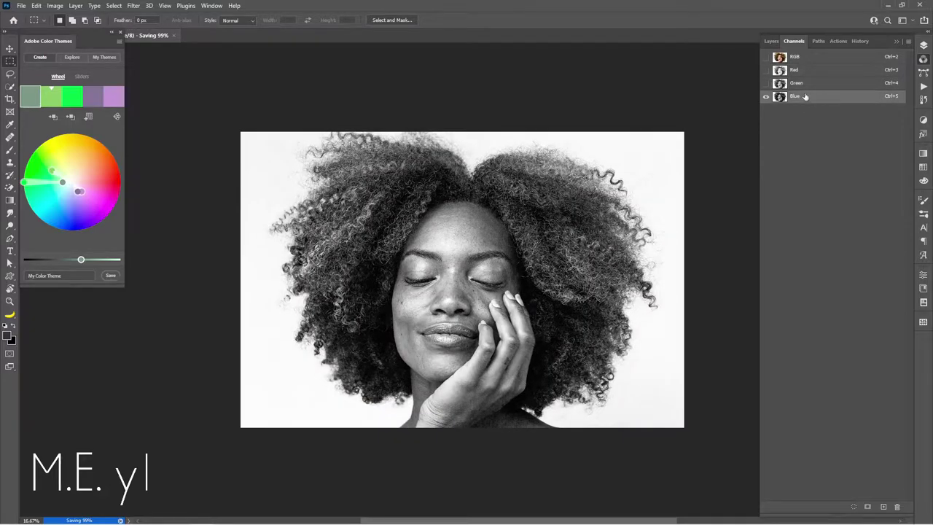
pyautogui.rightClick(819, 100)
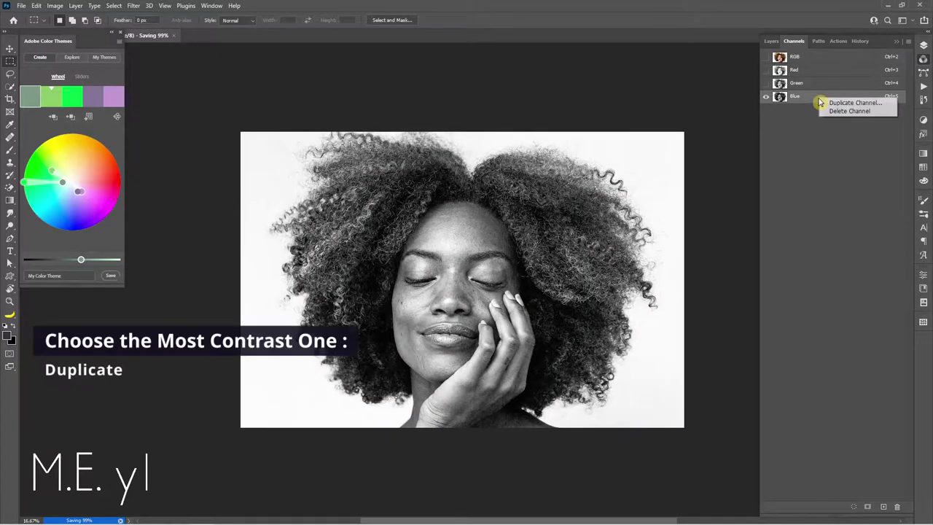
pyautogui.click(835, 103)
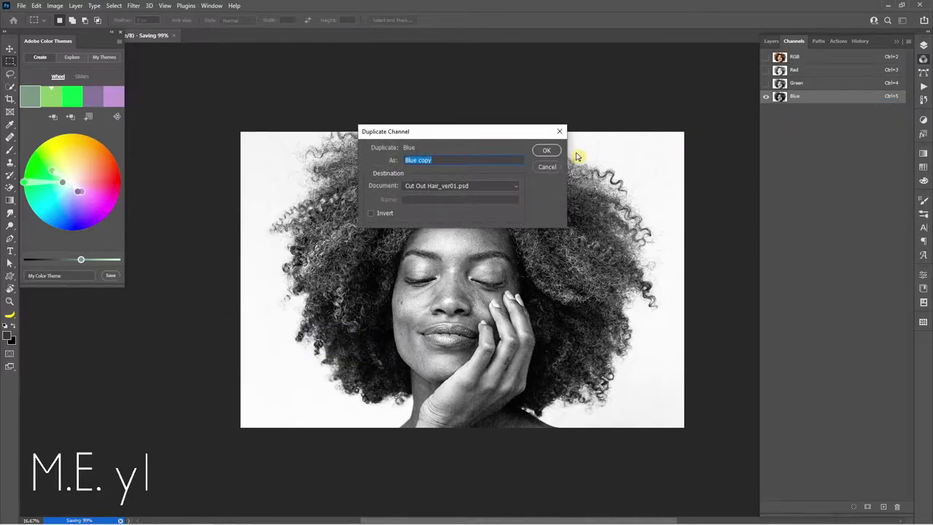
pyautogui.click(548, 152)
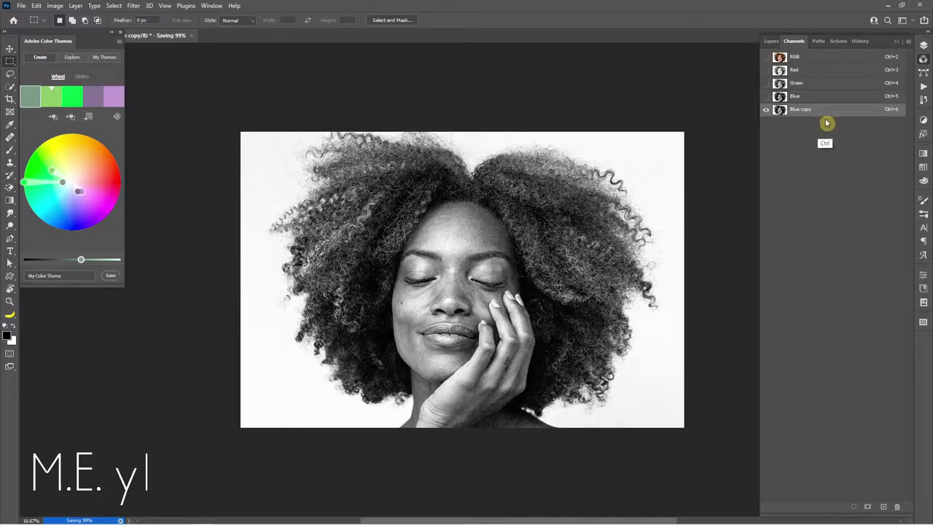
# - Apply Levels to the Blue copy channel with input values 17, 0.71 and 231
pyautogui.hotkey('ctrl', 'l')
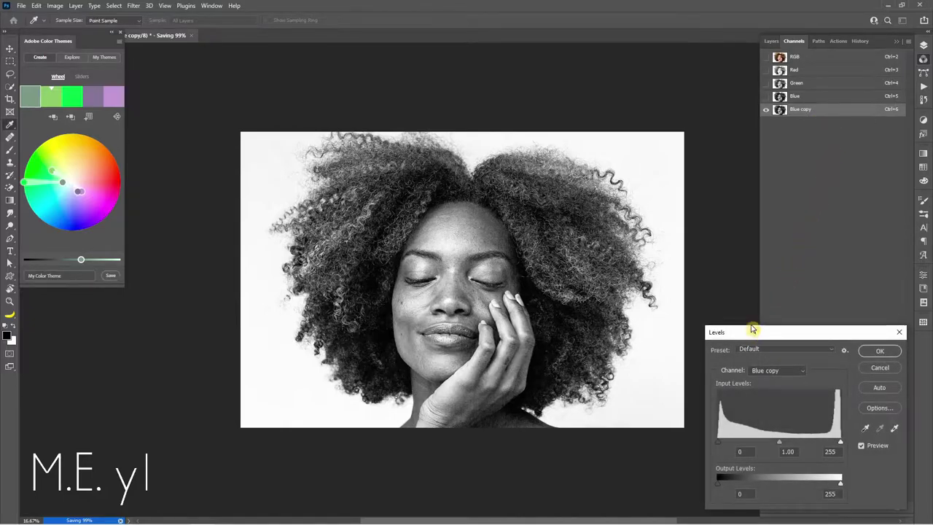
pyautogui.moveTo(752, 329); pyautogui.dragTo(733, 210)
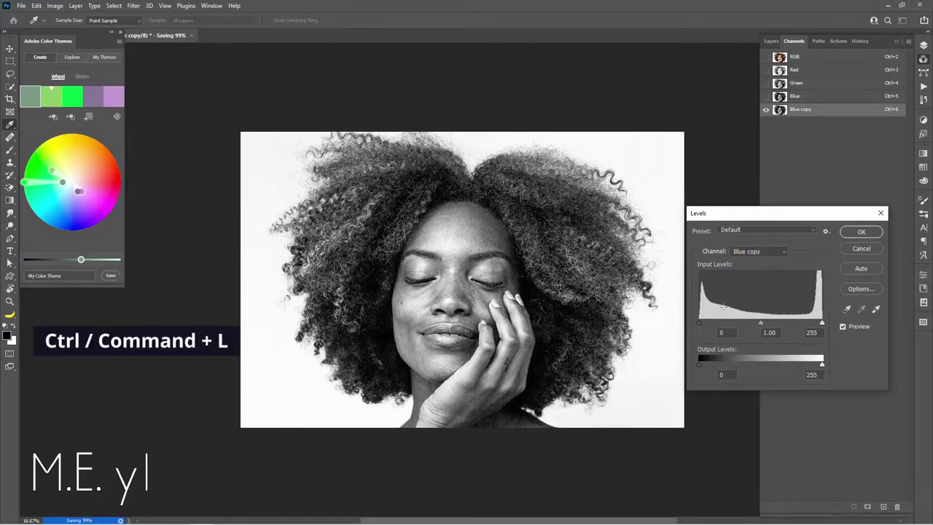
pyautogui.click(698, 323)
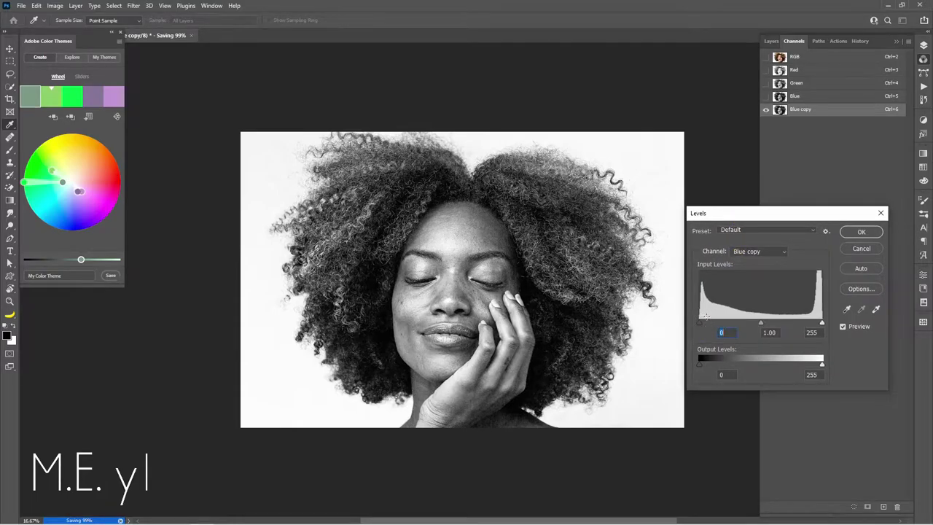
pyautogui.moveTo(702, 327); pyautogui.dragTo(705, 327)
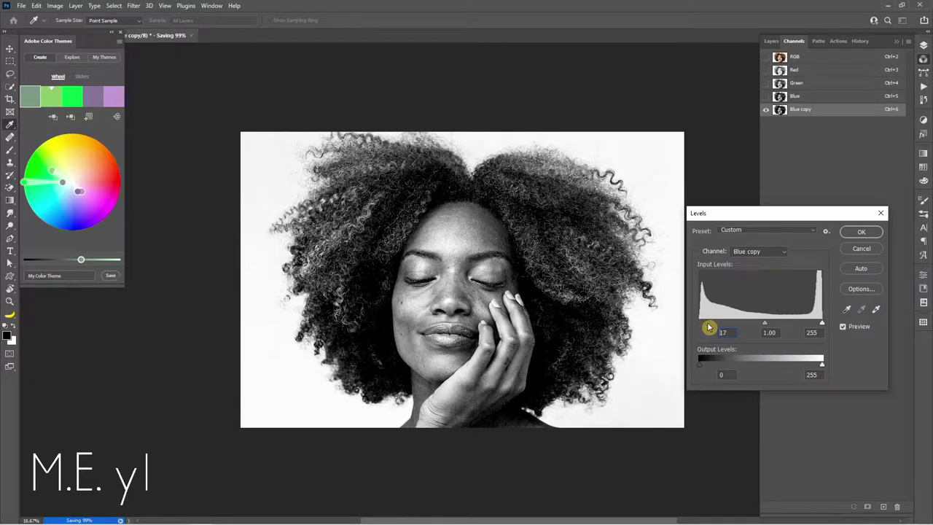
pyautogui.moveTo(814, 328); pyautogui.dragTo(815, 328)
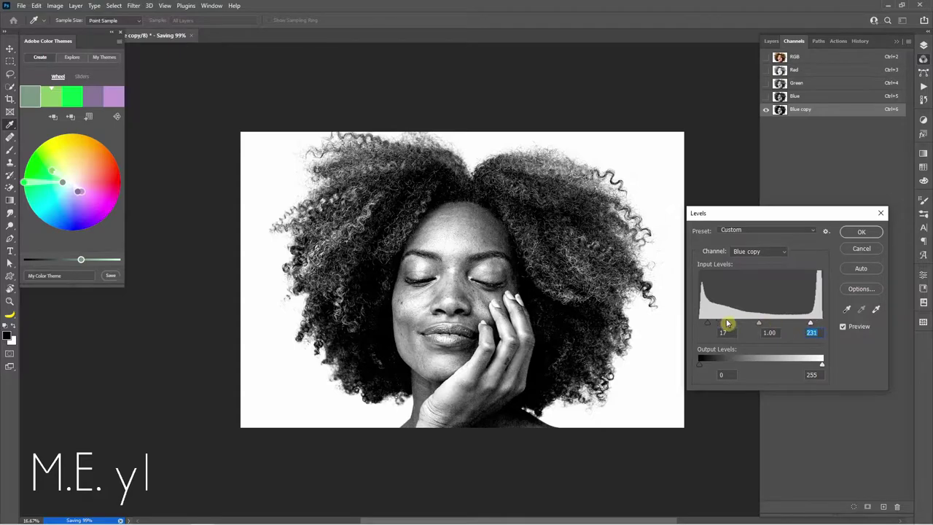
pyautogui.moveTo(764, 328); pyautogui.dragTo(771, 328)
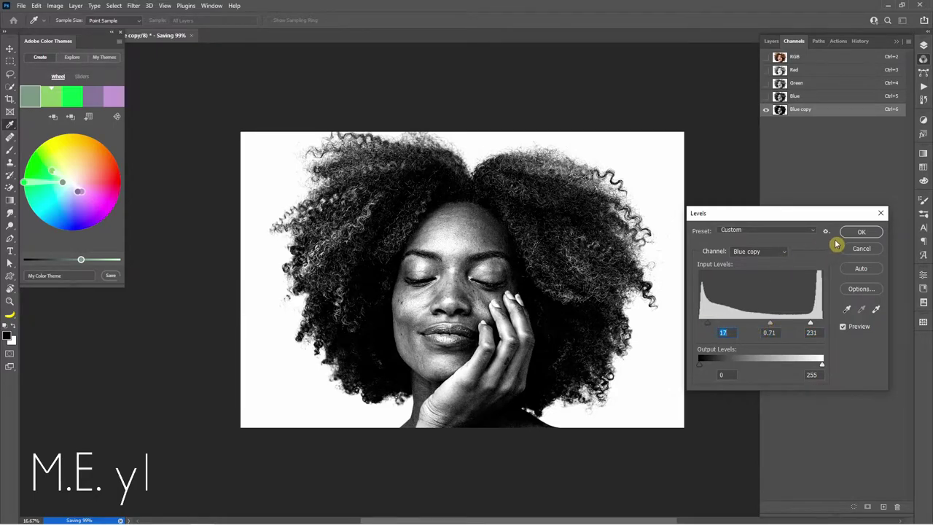
pyautogui.click(857, 233)
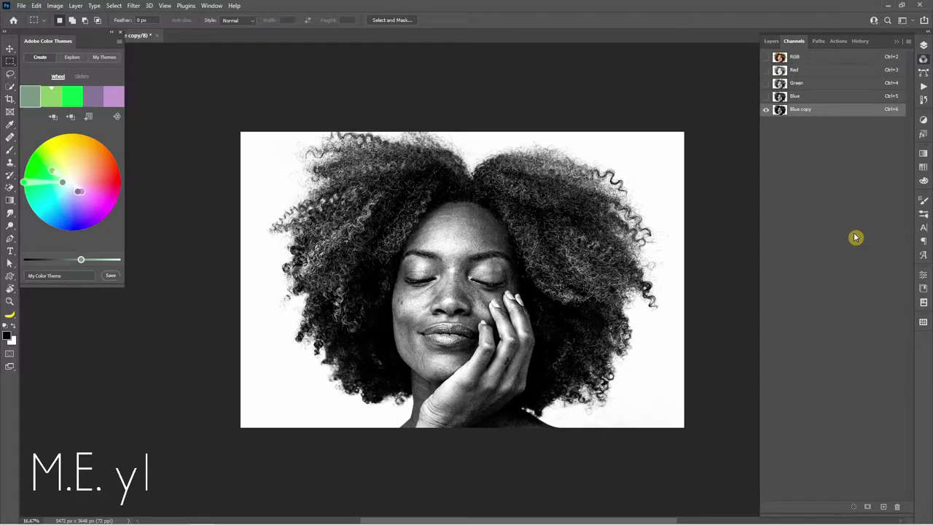
# - Invert the Blue copy channel and start a lasso outline inside the hair edge
pyautogui.hotkey('ctrl', 'i')
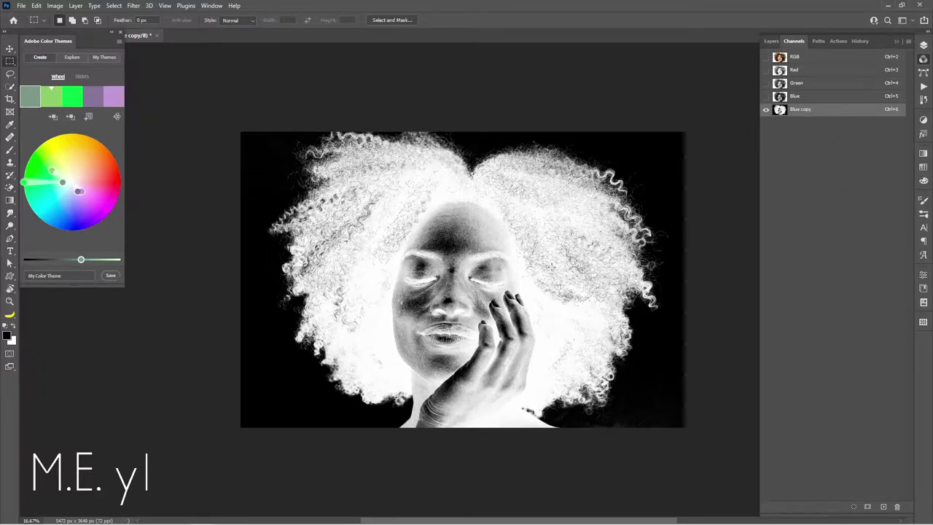
pyautogui.click(10, 73)
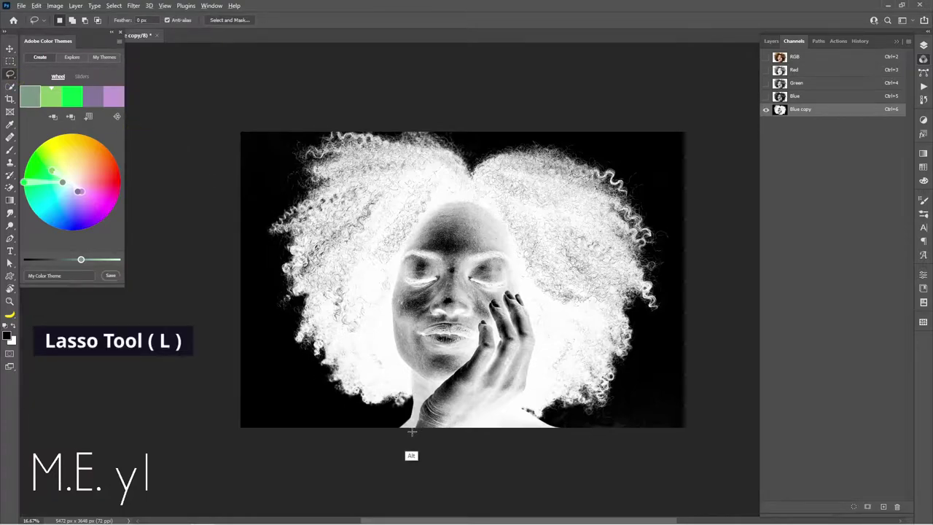
pyautogui.moveTo(412, 431); pyautogui.dragTo(418, 400)
pyautogui.keyDown('alt'); pyautogui.click(332, 337); pyautogui.keyUp('alt')
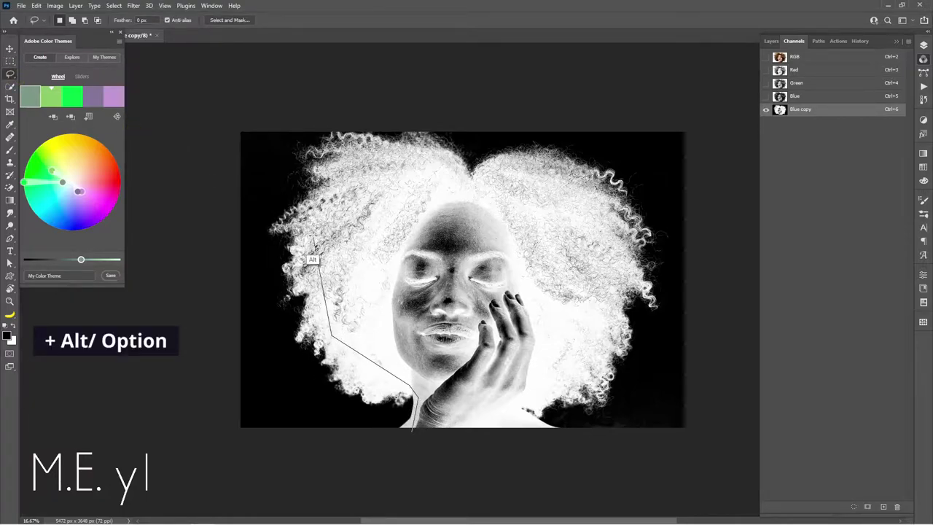
pyautogui.keyDown('alt'); pyautogui.click(315, 239); pyautogui.keyUp('alt')
# - Close the lasso around the face and inner hair and fill it with white
pyautogui.keyDown('alt'); pyautogui.click(365, 157); pyautogui.keyUp('alt')
pyautogui.keyDown('alt'); pyautogui.click(466, 186); pyautogui.keyUp('alt')
pyautogui.keyDown('alt'); pyautogui.click(503, 169); pyautogui.keyUp('alt')
pyautogui.keyDown('alt'); pyautogui.click(569, 171); pyautogui.keyUp('alt')
pyautogui.keyDown('alt'); pyautogui.click(619, 286); pyautogui.keyUp('alt')
pyautogui.keyDown('alt'); pyautogui.click(591, 354); pyautogui.keyUp('alt')
pyautogui.keyDown('alt'); pyautogui.click(521, 410); pyautogui.keyUp('alt')
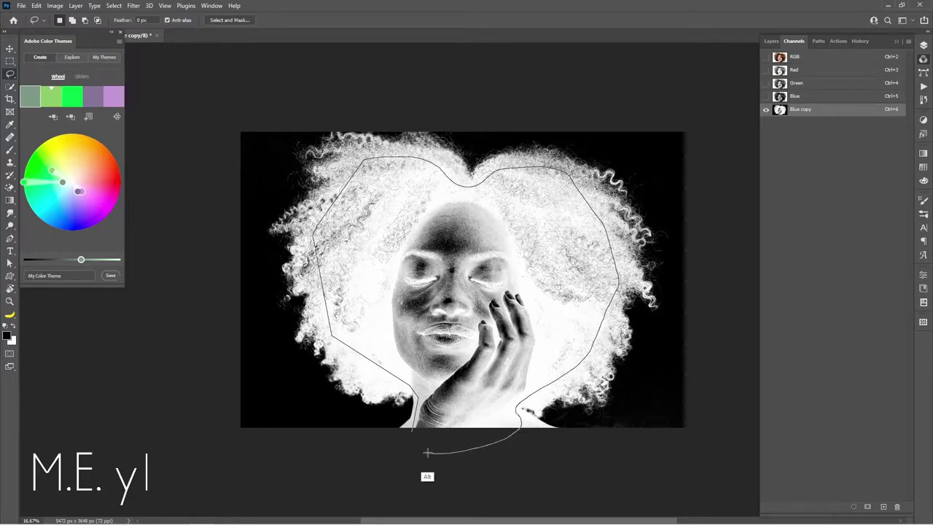
pyautogui.hotkey('ctrl', 'BackSpace')
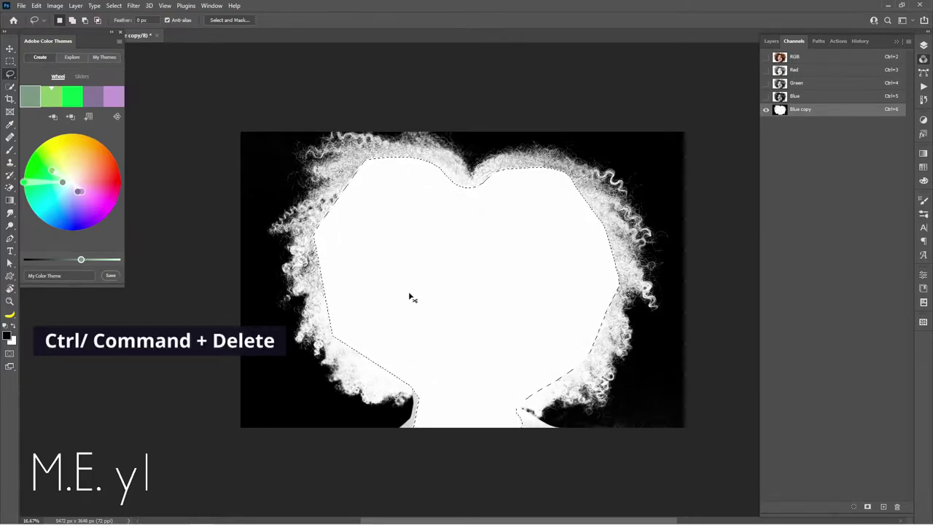
# - Deselect, take a white brush and paint the grey top-left hair edge white
pyautogui.hotkey('ctrl', 'd')
pyautogui.press('b')
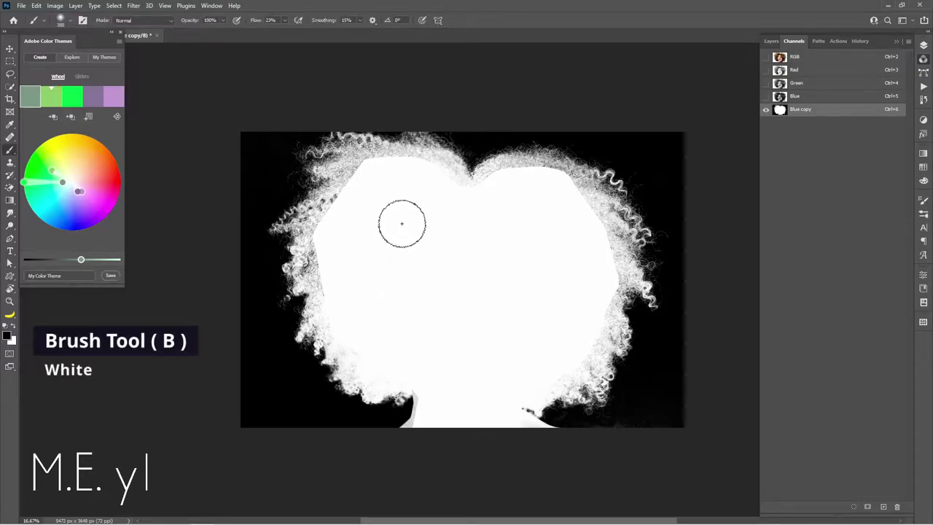
pyautogui.press('x')
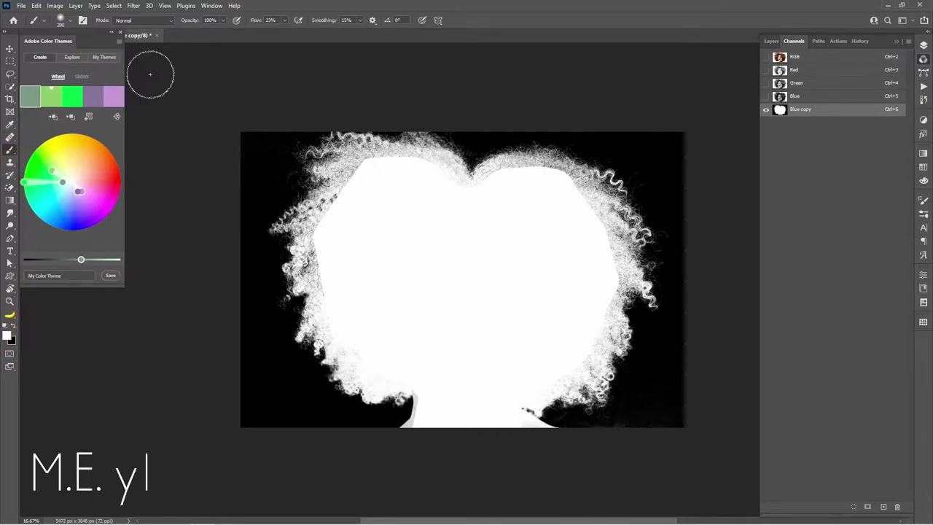
pyautogui.moveTo(364, 175)
pyautogui.mouseDown()
pyautogui.moveTo(360, 182)
pyautogui.moveTo(364, 156)
pyautogui.moveTo(349, 182)
pyautogui.mouseUp()
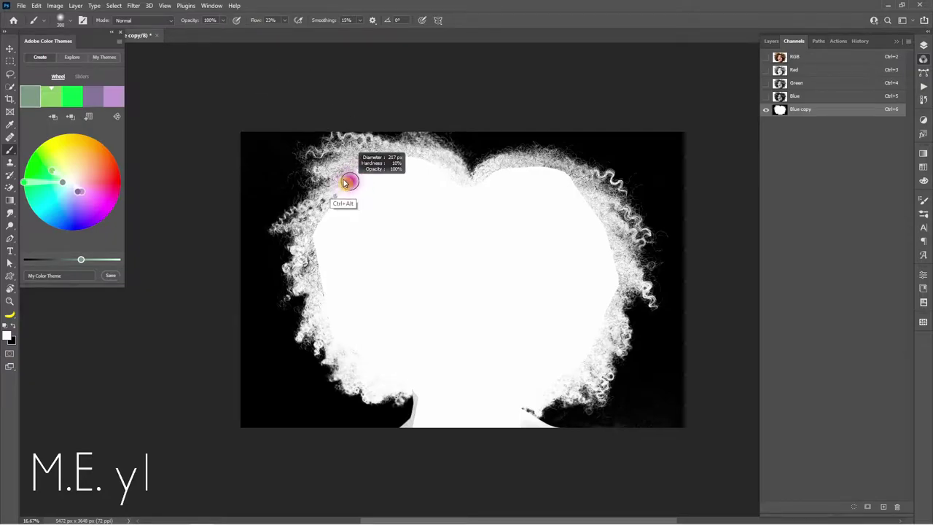
# - Set the brush to Overlay blend mode with flow raised to 84%
pyautogui.click(139, 20)
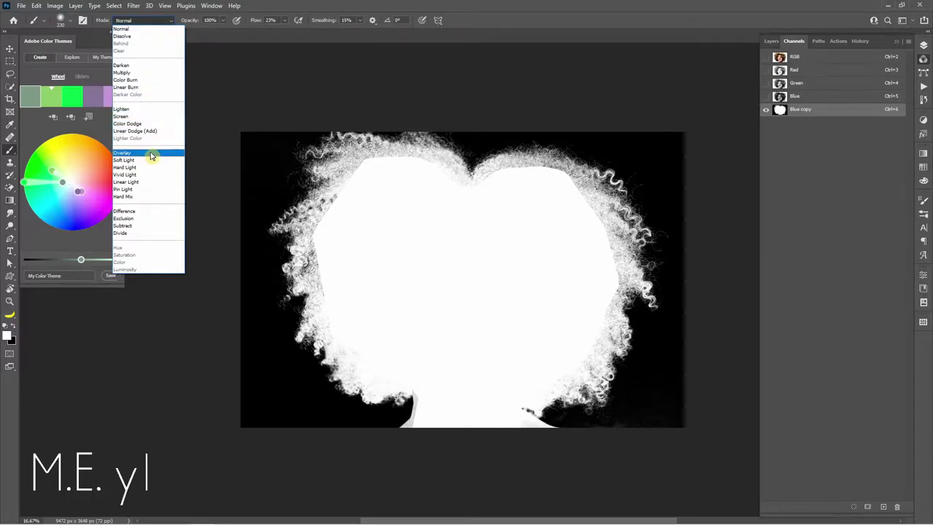
pyautogui.click(146, 153)
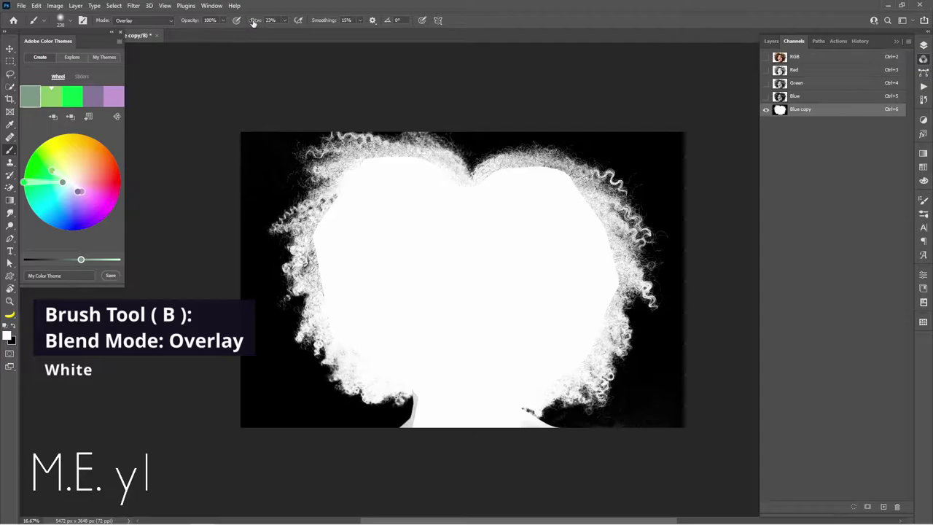
pyautogui.moveTo(253, 22); pyautogui.dragTo(271, 20)
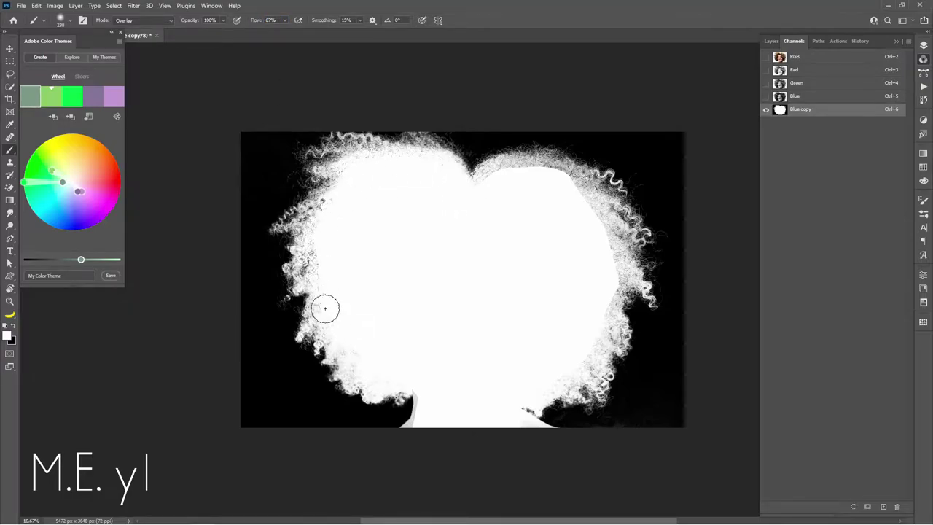
pyautogui.scroll(1, 427, 401)
pyautogui.scroll(1, 605, 438)
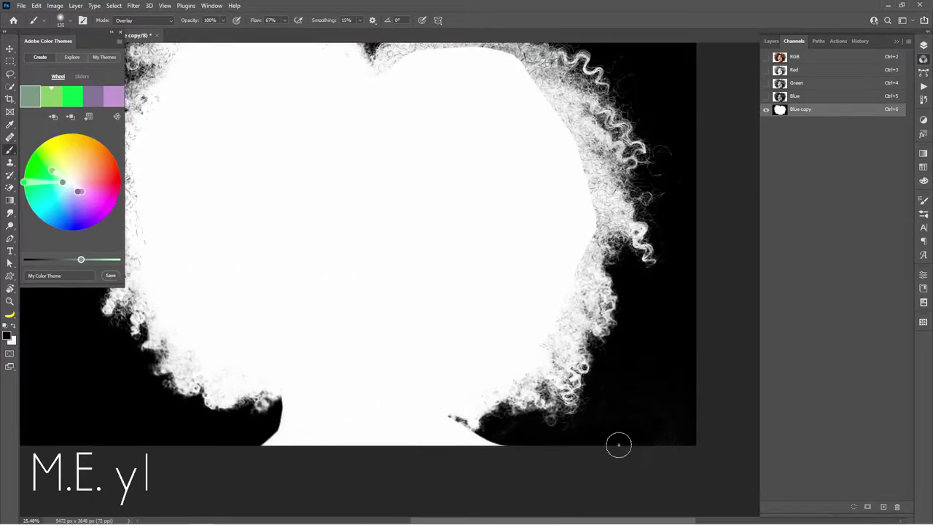
pyautogui.hotkey('shift', '8')
pyautogui.hotkey('shift', '4')
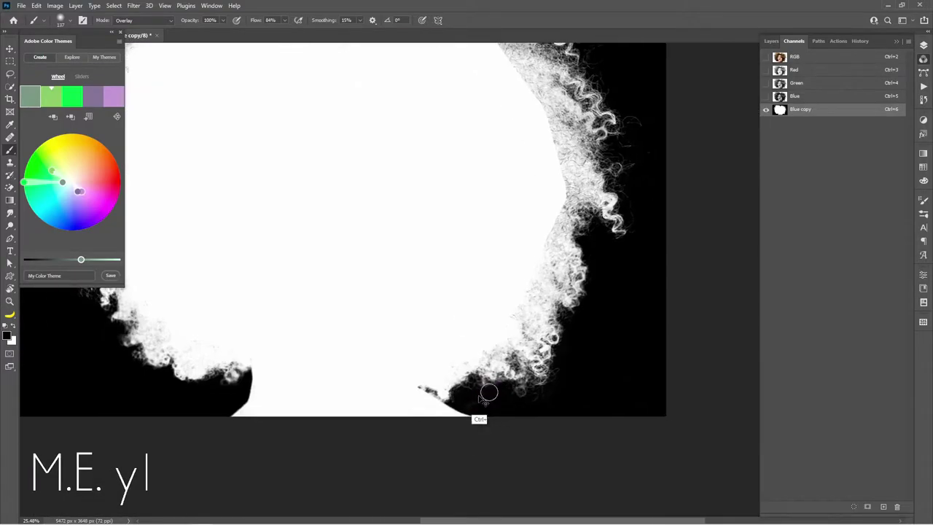
# - Swap the painting colours and set the brush flow to 100%
pyautogui.press('x')
pyautogui.scroll(-2, 608, 358)
pyautogui.scroll(2, 556, 283)
pyautogui.rightClick(556, 283)
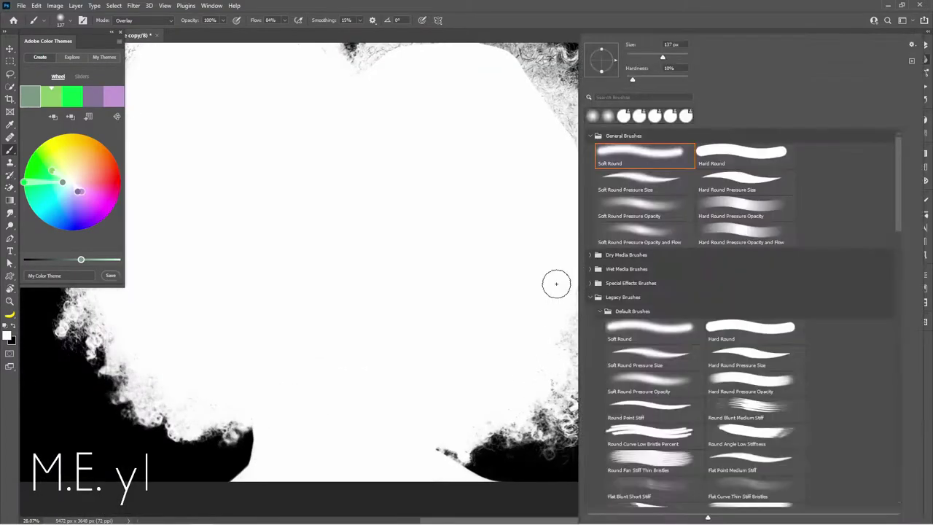
pyautogui.press('Escape')
pyautogui.hotkey('shift', '0')
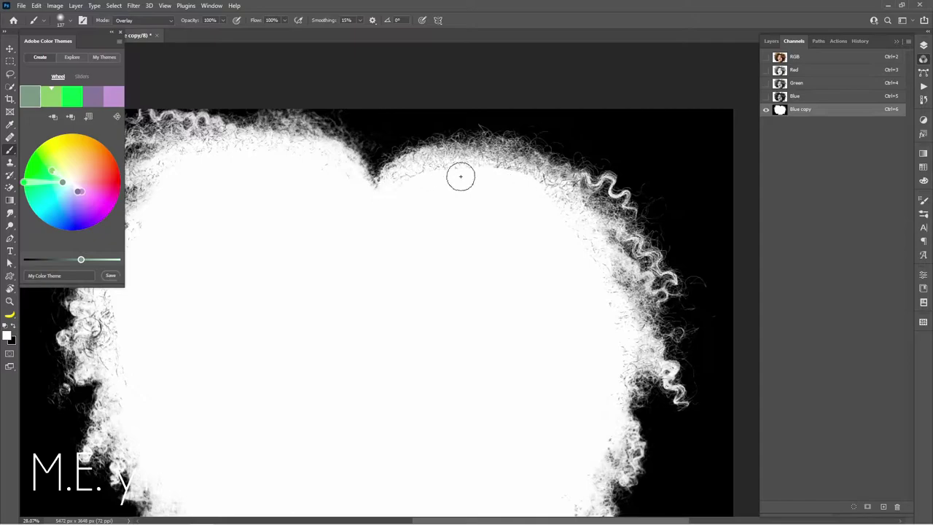
pyautogui.scroll(-1, 461, 177)
pyautogui.scroll(-2, 598, 292)
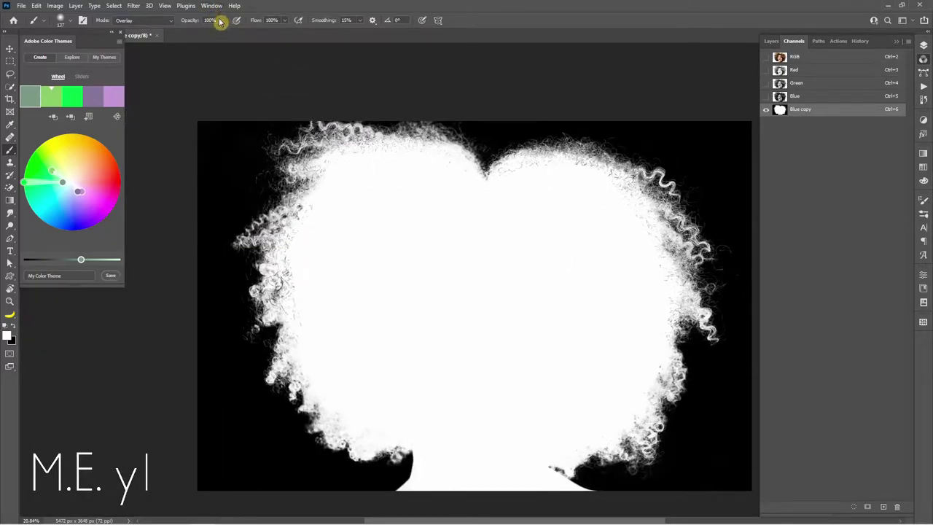
# - Paint the grey strands on the left hair edge white in Normal mode
pyautogui.click(152, 22)
pyautogui.click(149, 29)
pyautogui.moveTo(329, 194); pyautogui.dragTo(299, 333)
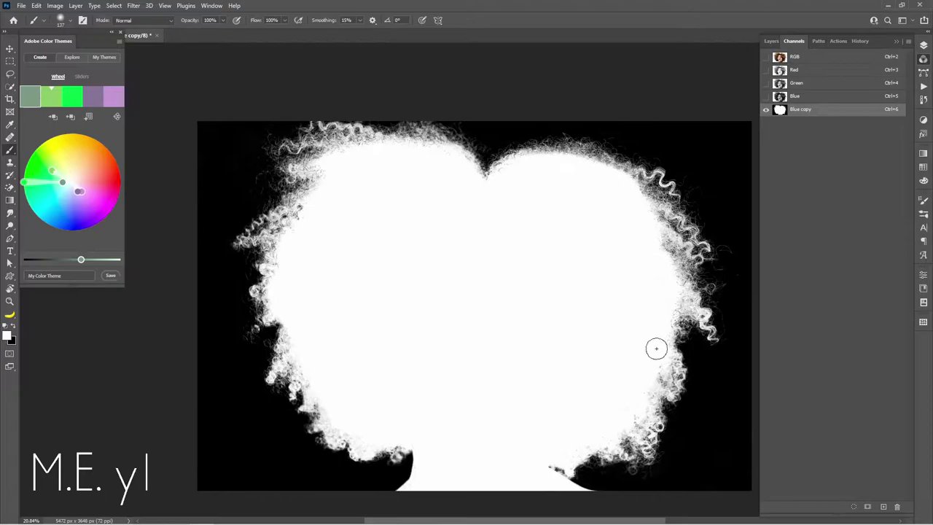
# - Brighten the hair fringes with a 251 px Overlay brush at 32% flow
pyautogui.click(143, 21)
pyautogui.click(156, 90)
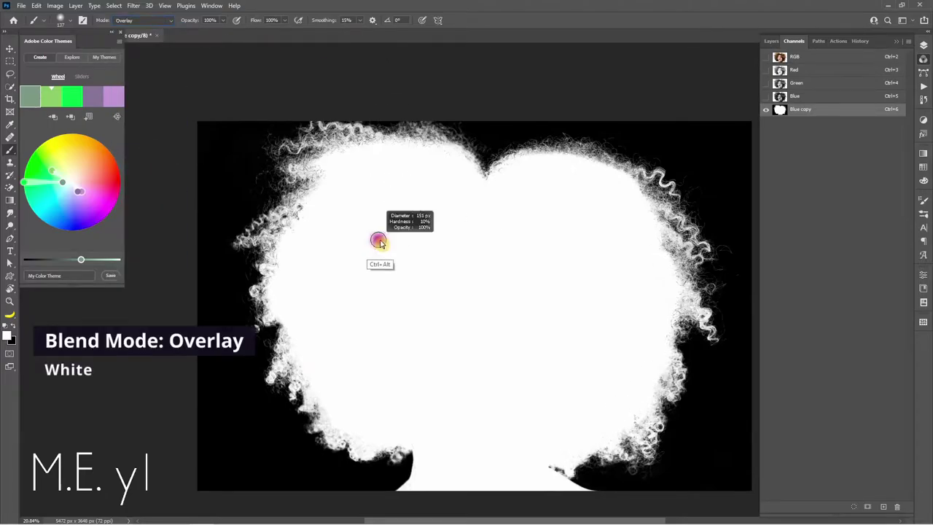
pyautogui.hotkey('shift', '3')
pyautogui.hotkey('shift', '2')
pyautogui.moveTo(278, 249)
pyautogui.mouseDown()
pyautogui.moveTo(362, 441)
pyautogui.moveTo(666, 315)
pyautogui.moveTo(634, 180)
pyautogui.moveTo(459, 303)
pyautogui.mouseUp()
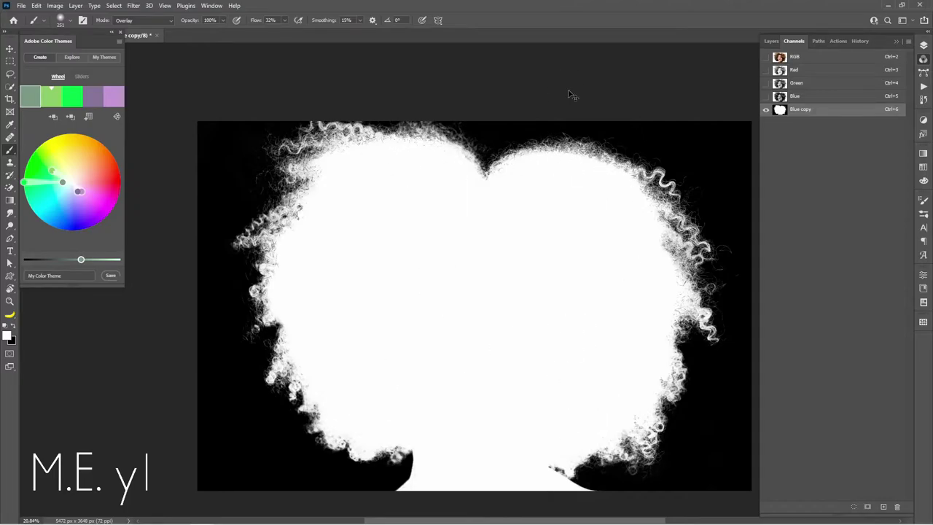
pyautogui.hotkey('ctrl', '-')
pyautogui.moveTo(536, 379); pyautogui.dragTo(504, 361)
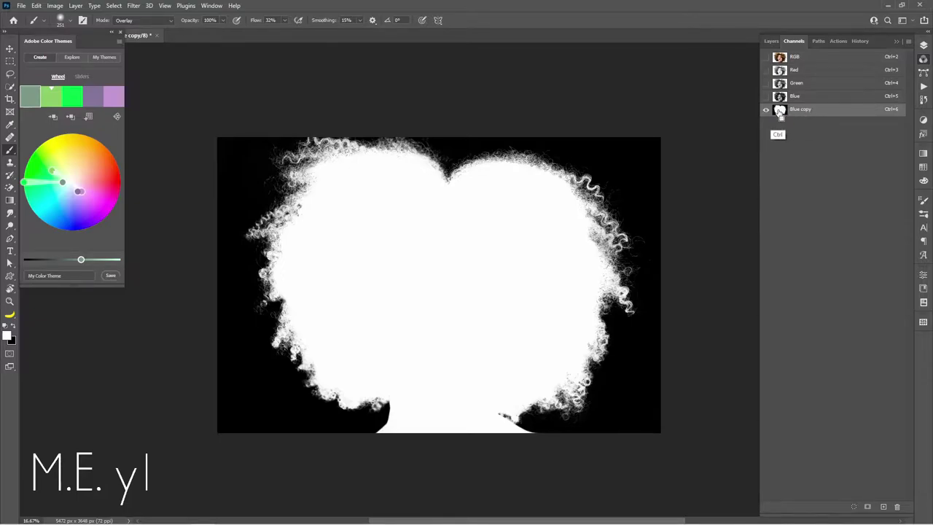
# - Add a layer mask to layer 3 from the Blue copy channel selection
pyautogui.keyDown('ctrl'); pyautogui.click(780, 111); pyautogui.keyUp('ctrl')
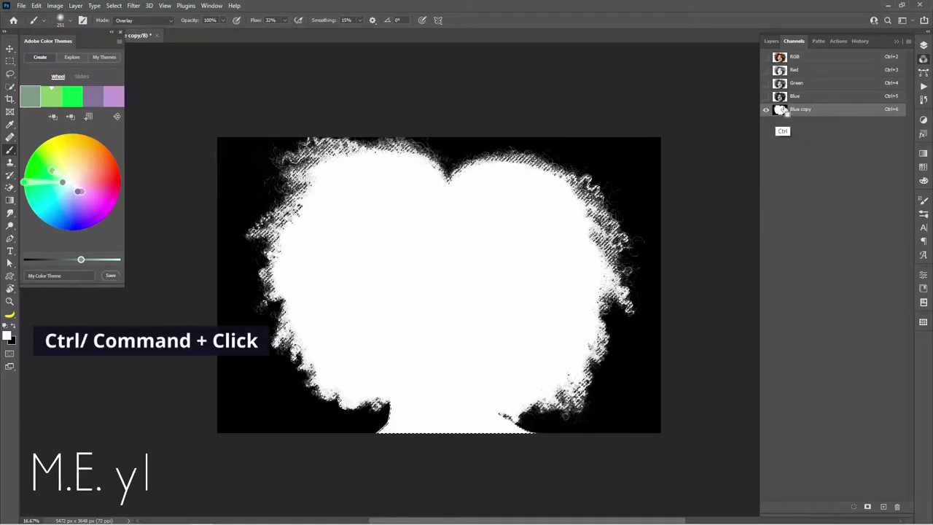
pyautogui.click(771, 42)
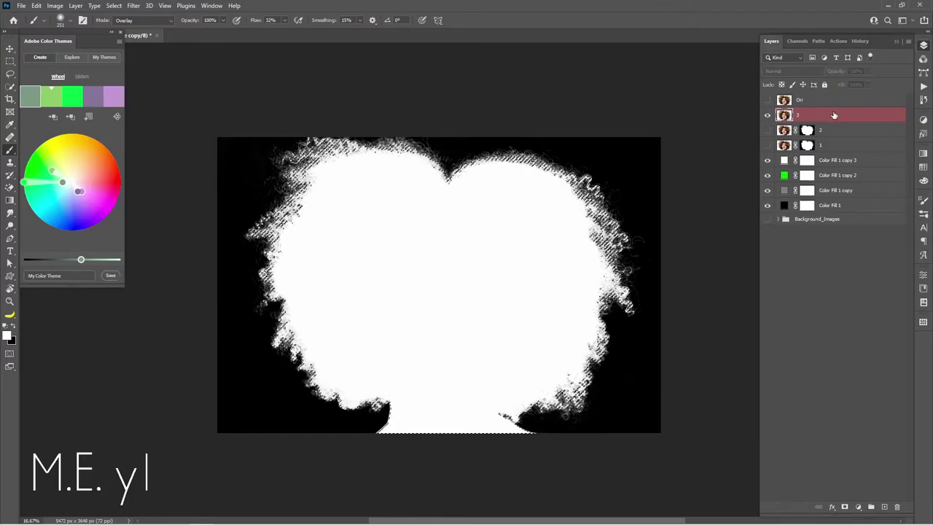
pyautogui.click(836, 117)
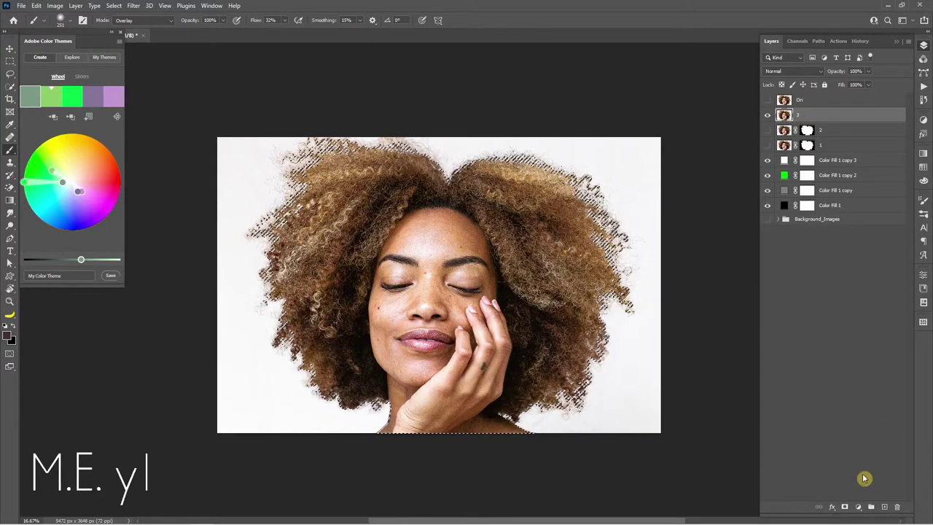
pyautogui.click(848, 508)
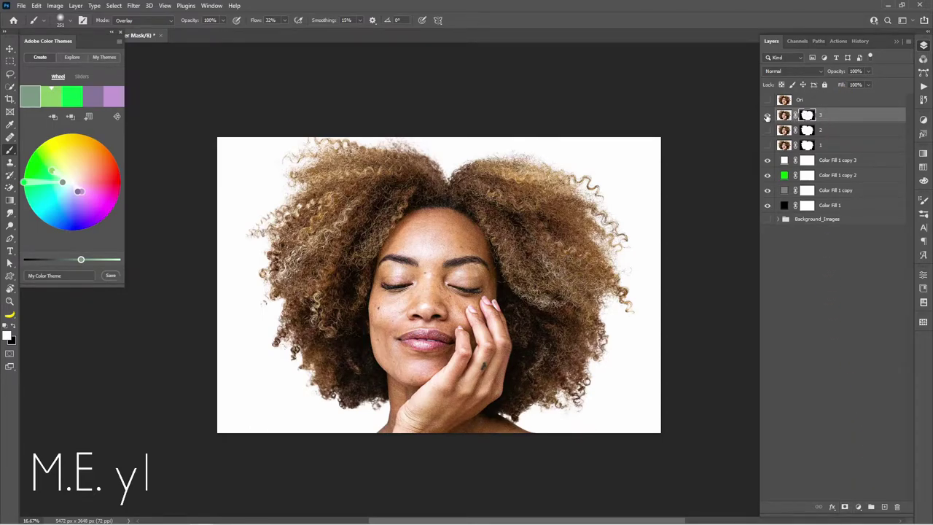
# - Hide layer 3 and add a visible copy of the Ori layer named 4
pyautogui.click(768, 116)
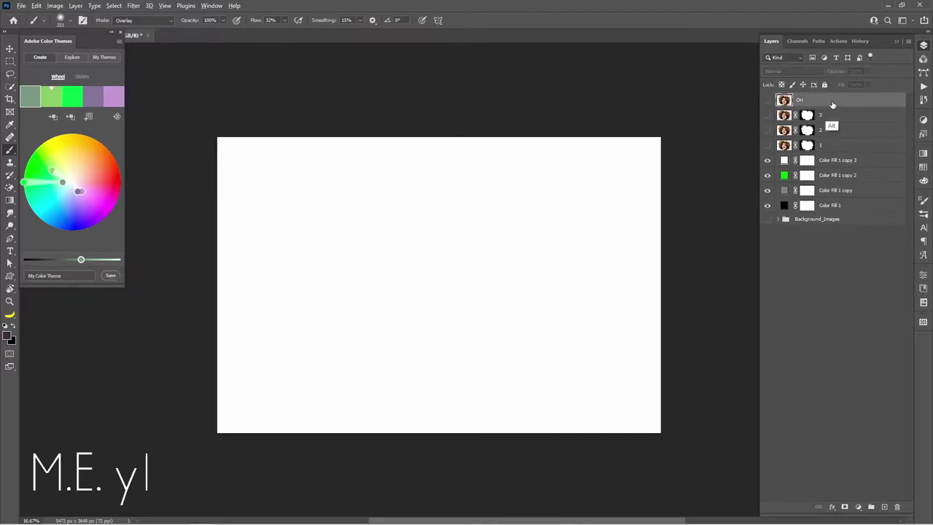
pyautogui.moveTo(828, 102); pyautogui.dragTo(835, 115)
pyautogui.click(768, 115)
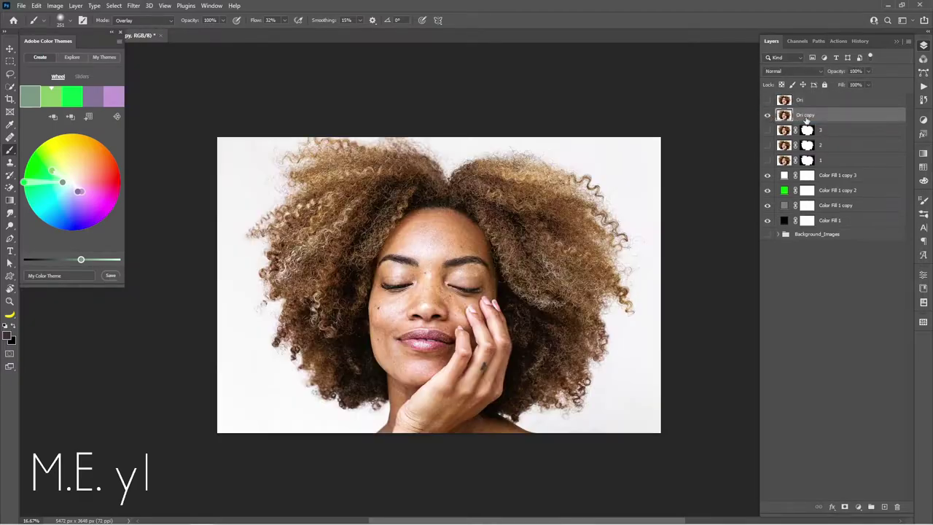
pyautogui.write('4')
pyautogui.press('Return')
# - Set up the Background Eraser with a roughly 288 px brush at 0% hardness
pyautogui.click(10, 188)
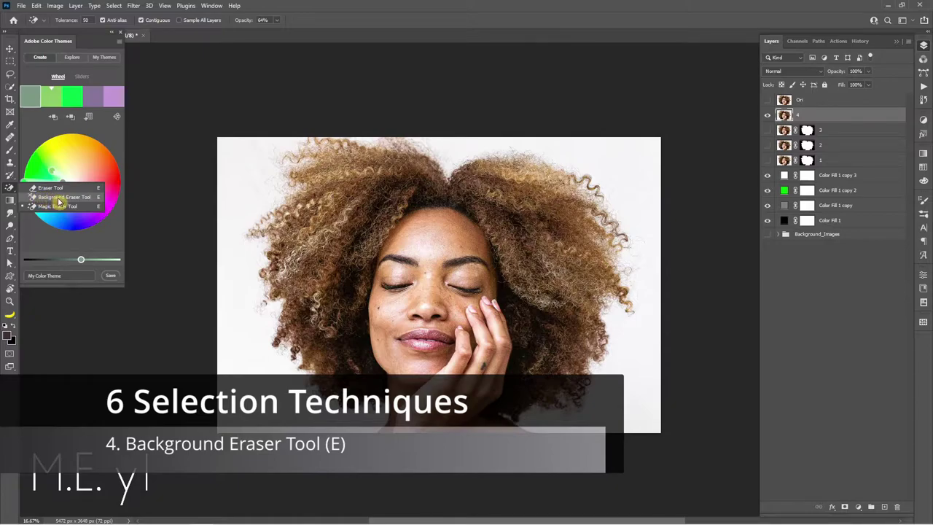
pyautogui.click(59, 197)
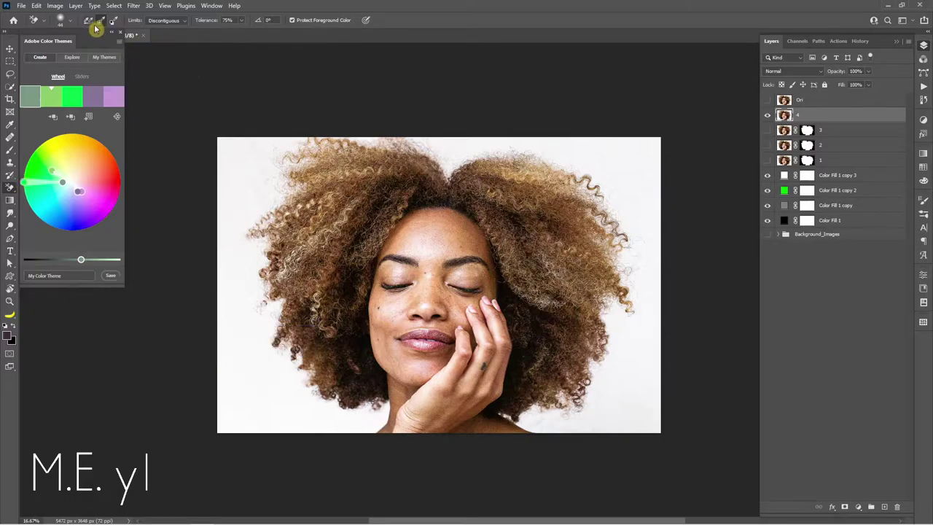
pyautogui.click(45, 24)
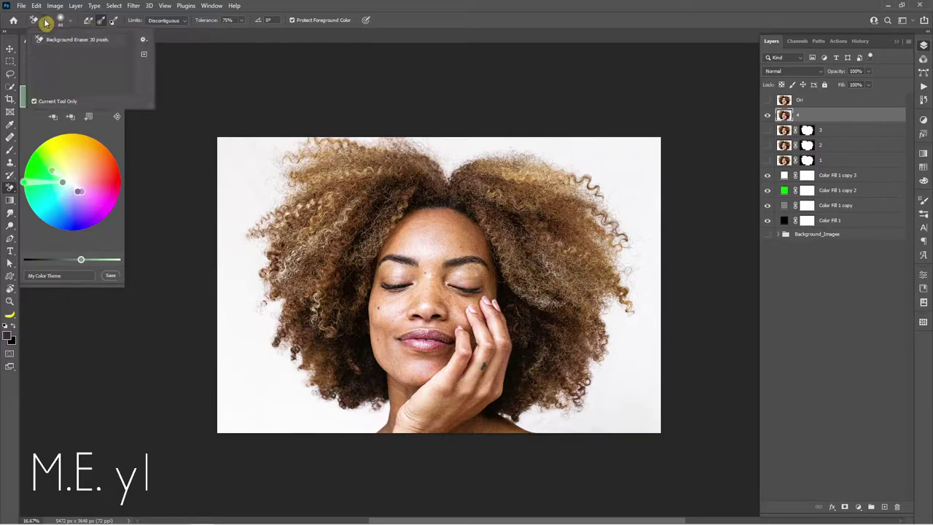
pyautogui.click(72, 25)
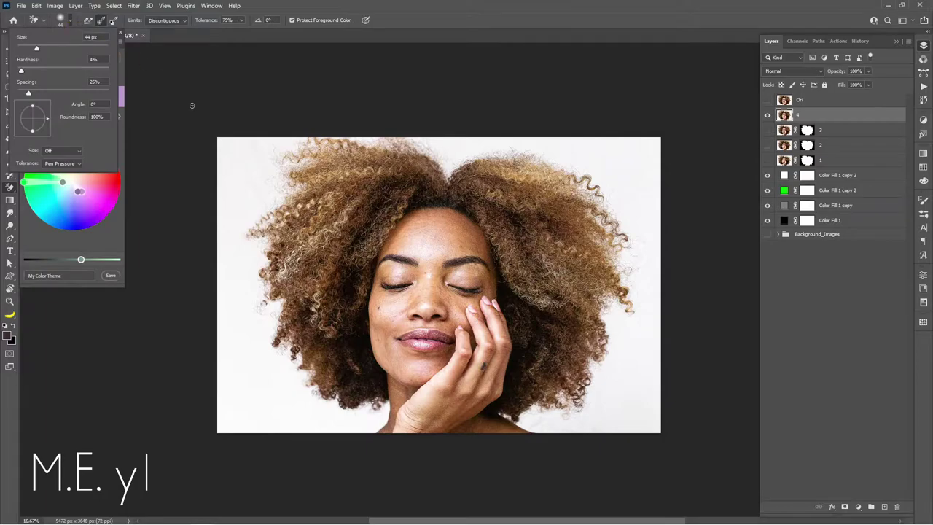
pyautogui.moveTo(252, 178); pyautogui.dragTo(218, 146)
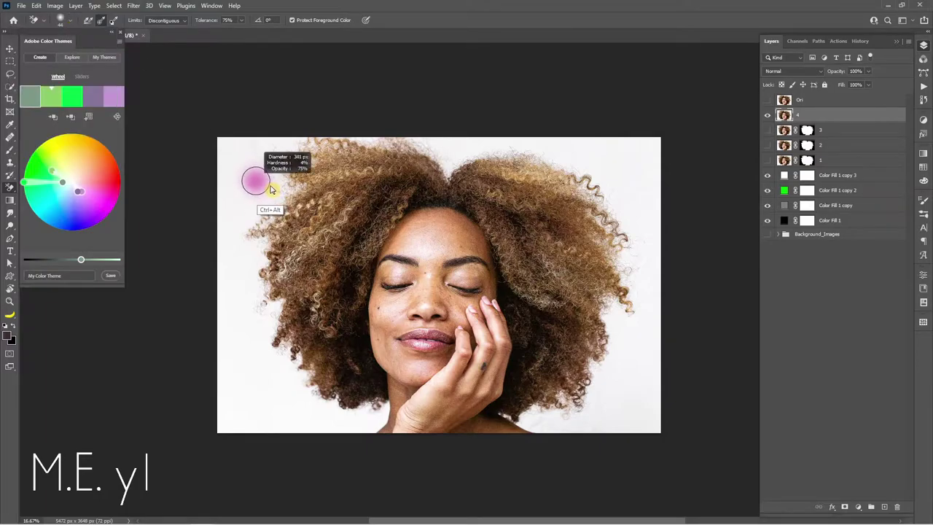
pyautogui.click(73, 25)
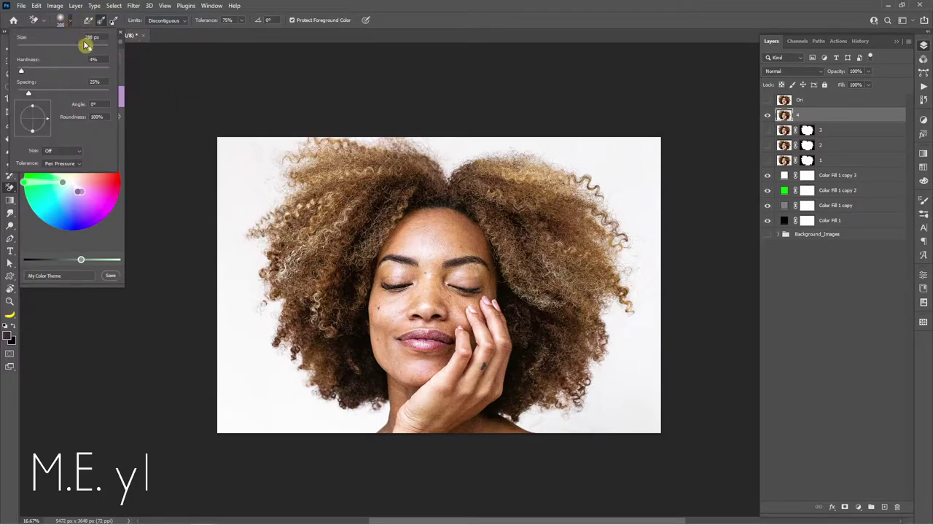
pyautogui.moveTo(22, 73); pyautogui.dragTo(16, 72)
pyautogui.click(312, 3)
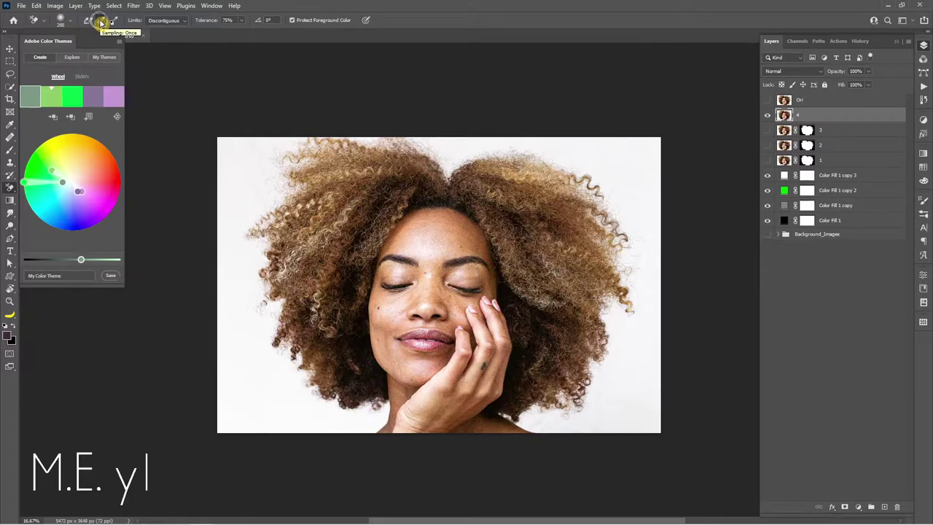
# - Sample the tan hair and erase the white backdrop along the top edge at 26% tolerance
pyautogui.click(177, 21)
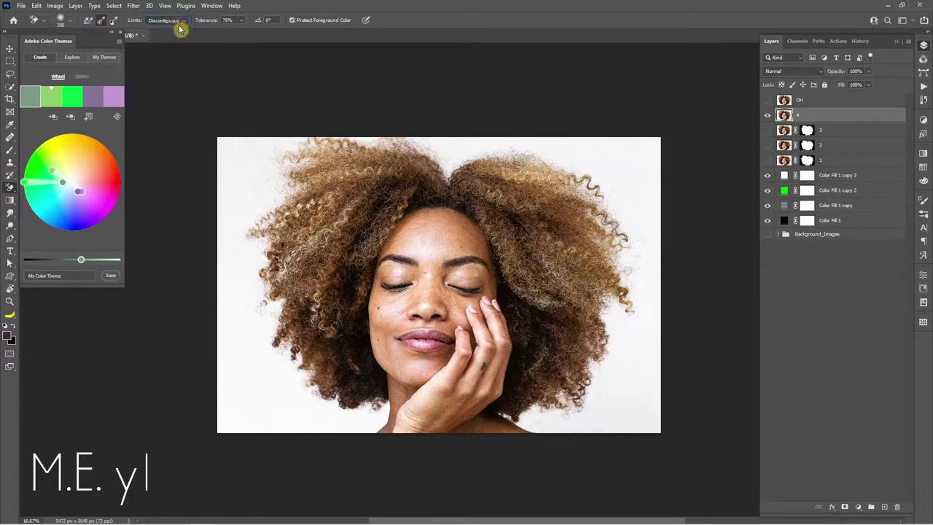
pyautogui.moveTo(241, 31); pyautogui.dragTo(207, 31)
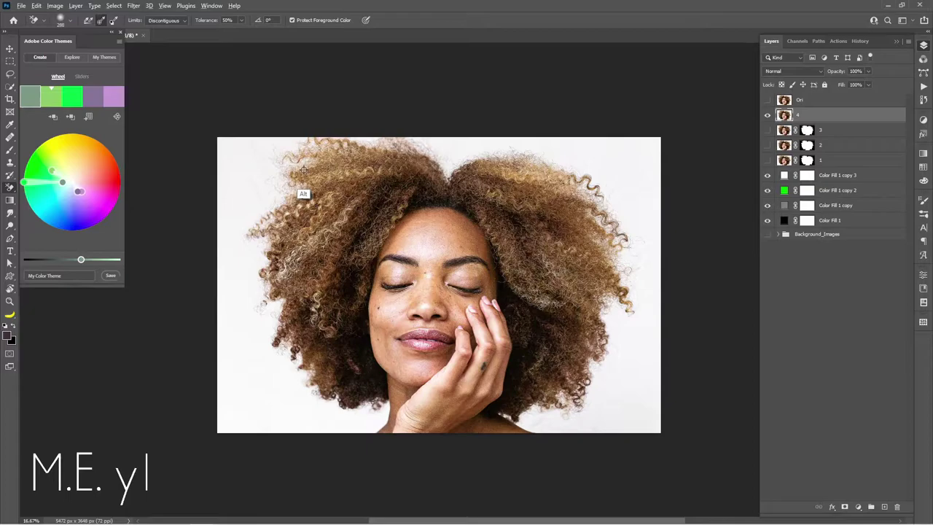
pyautogui.keyDown('alt'); pyautogui.click(303, 170); pyautogui.keyUp('alt')
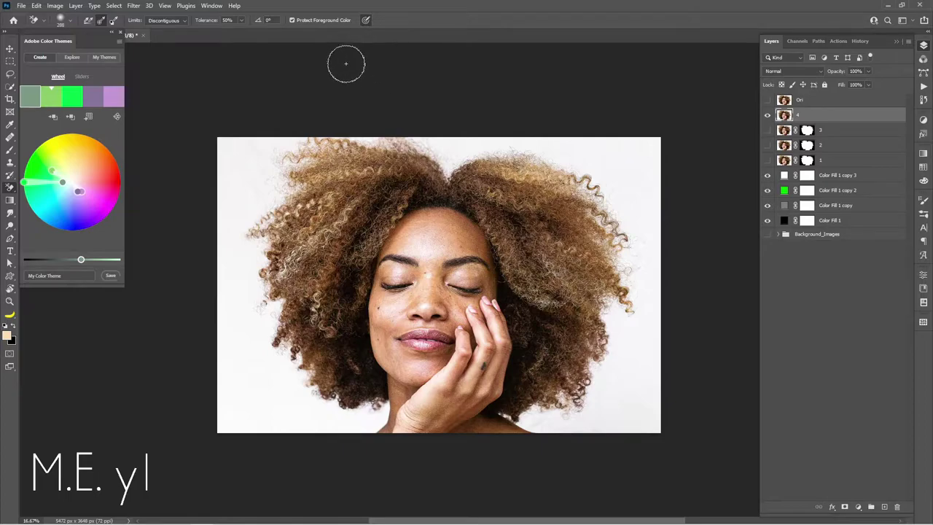
pyautogui.press(']')
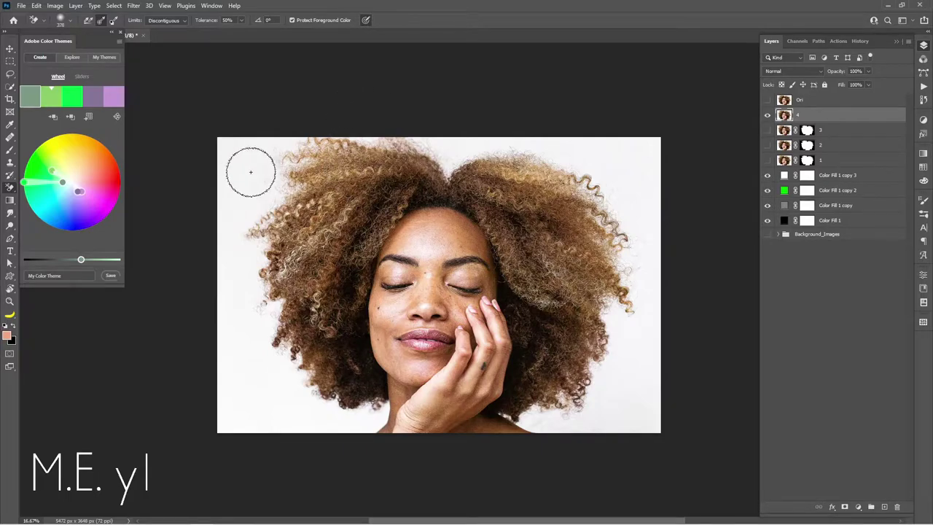
pyautogui.moveTo(252, 166)
pyautogui.mouseDown()
pyautogui.moveTo(321, 143)
pyautogui.moveTo(246, 192)
pyautogui.moveTo(250, 343)
pyautogui.moveTo(360, 421)
pyautogui.moveTo(500, 427)
pyautogui.moveTo(573, 400)
pyautogui.moveTo(634, 254)
pyautogui.moveTo(630, 208)
pyautogui.mouseUp()
pyautogui.press(']')
pyautogui.press(']')
pyautogui.moveTo(210, 22); pyautogui.dragTo(201, 22)
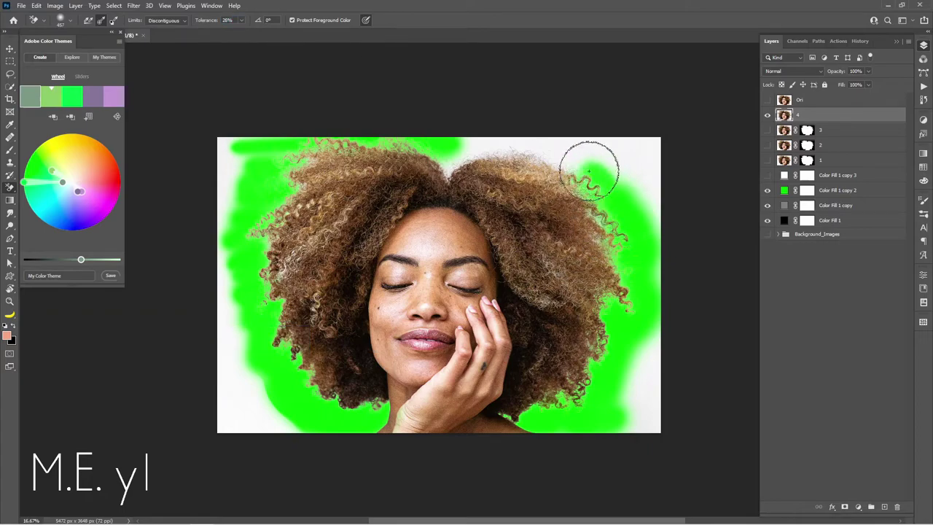
pyautogui.moveTo(589, 156); pyautogui.dragTo(302, 161)
# - Magic-erase the white background on both sides, then hide the green fill
pyautogui.rightClick(9, 186)
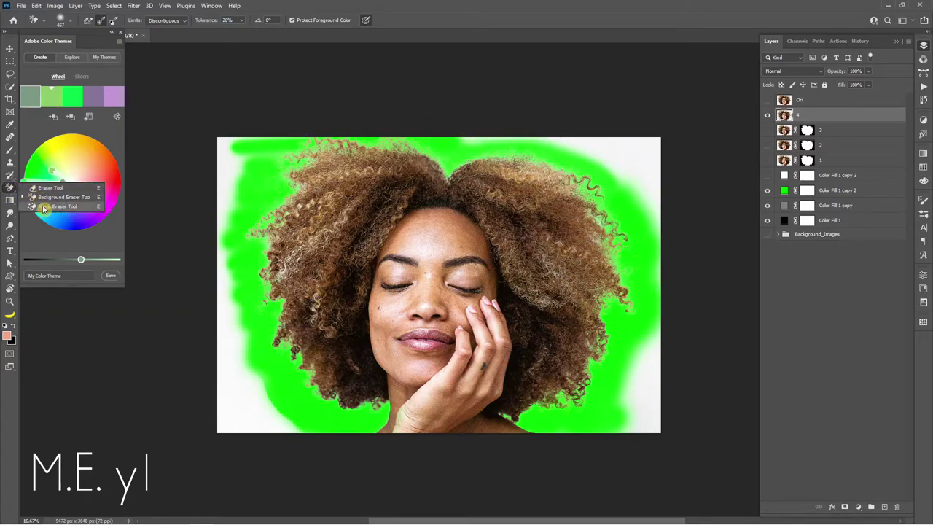
pyautogui.click(44, 211)
pyautogui.click(242, 389)
pyautogui.click(655, 164)
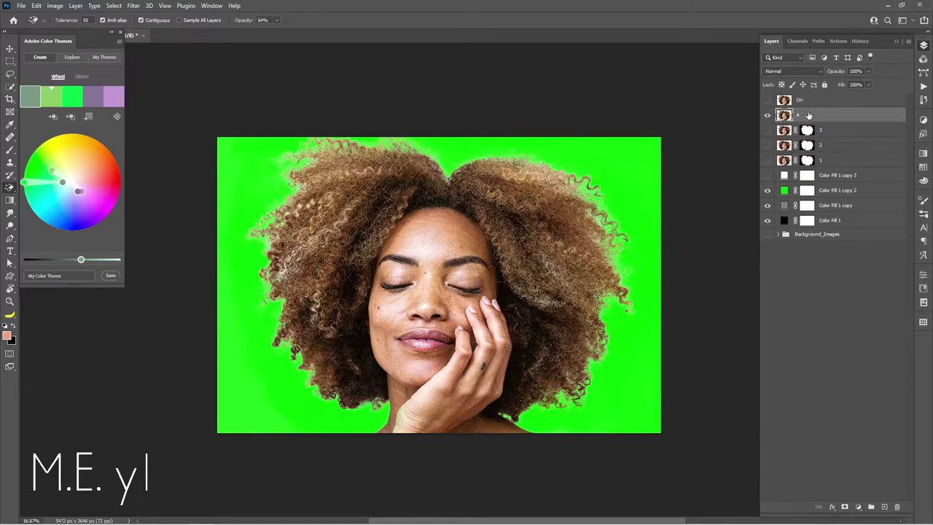
pyautogui.click(767, 190)
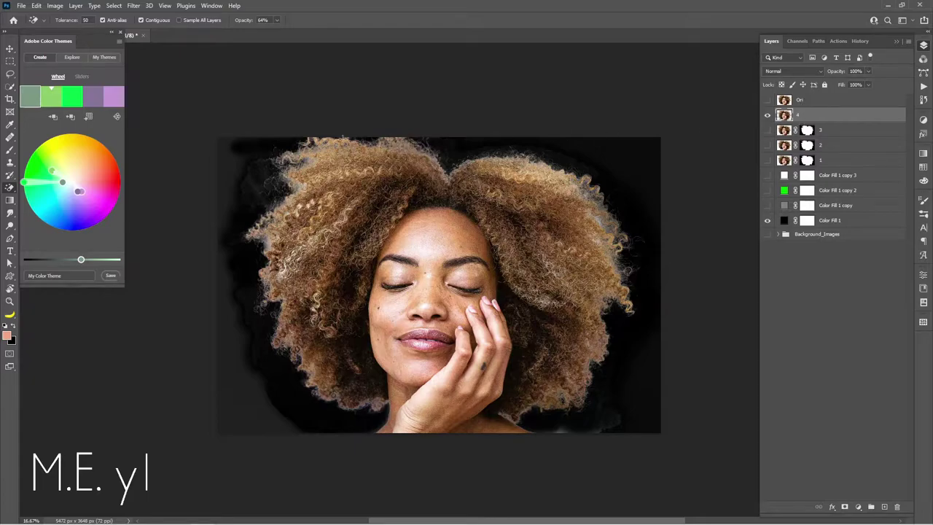
# - Clear the grey halo patches along the left and bottom-right hair edges
pyautogui.click(229, 176)
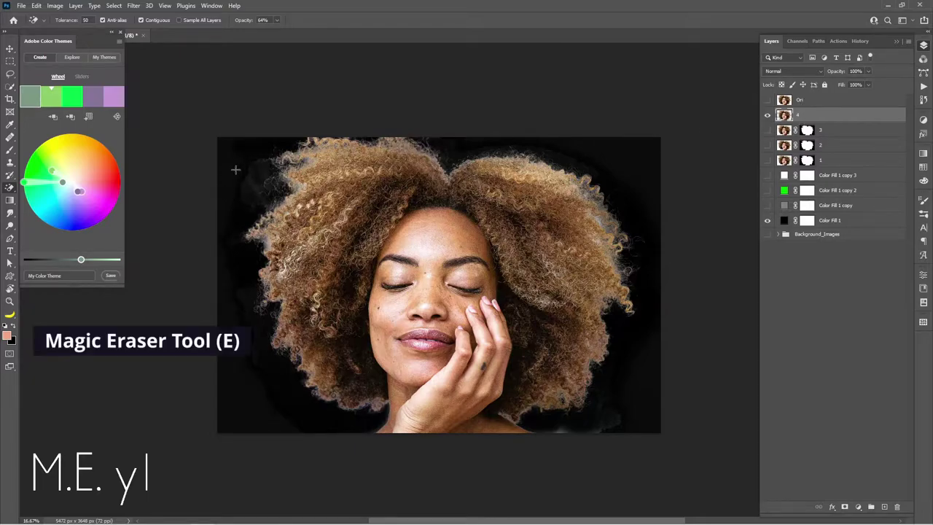
pyautogui.click(247, 184)
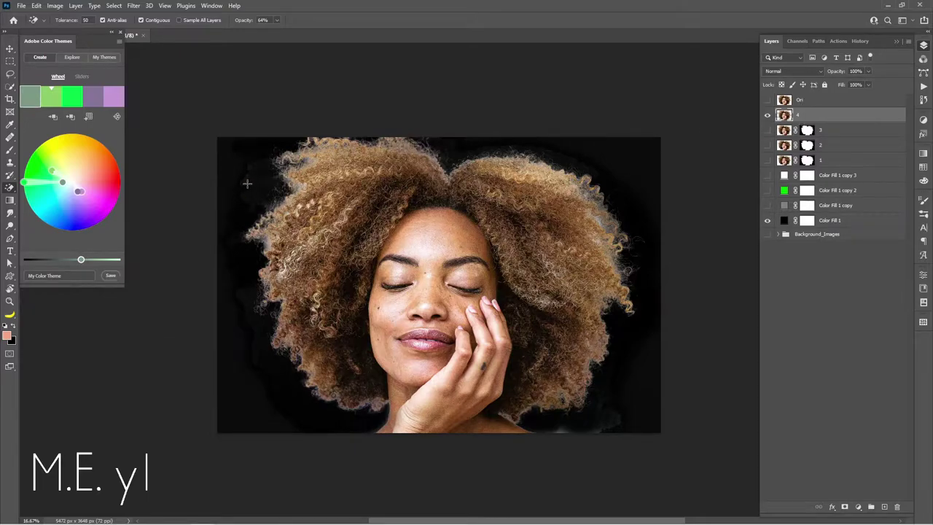
pyautogui.click(240, 297)
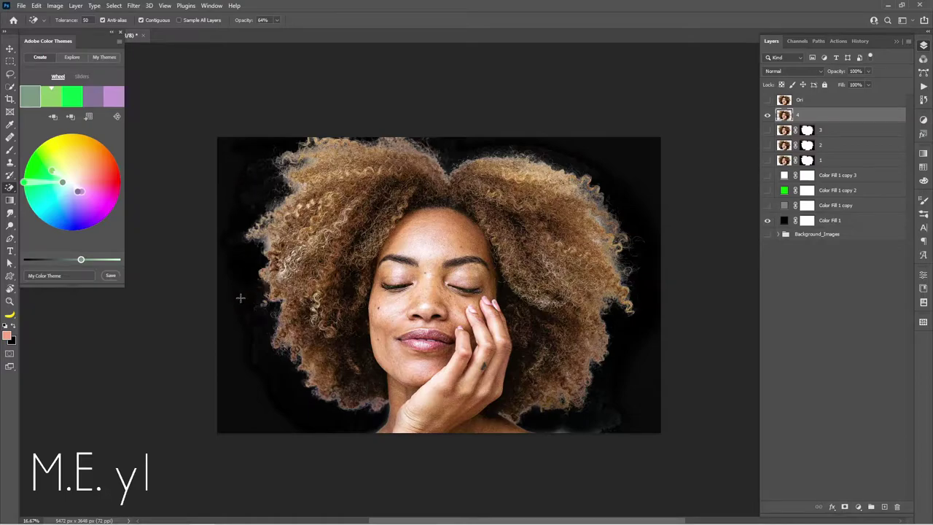
pyautogui.click(255, 347)
pyautogui.click(596, 427)
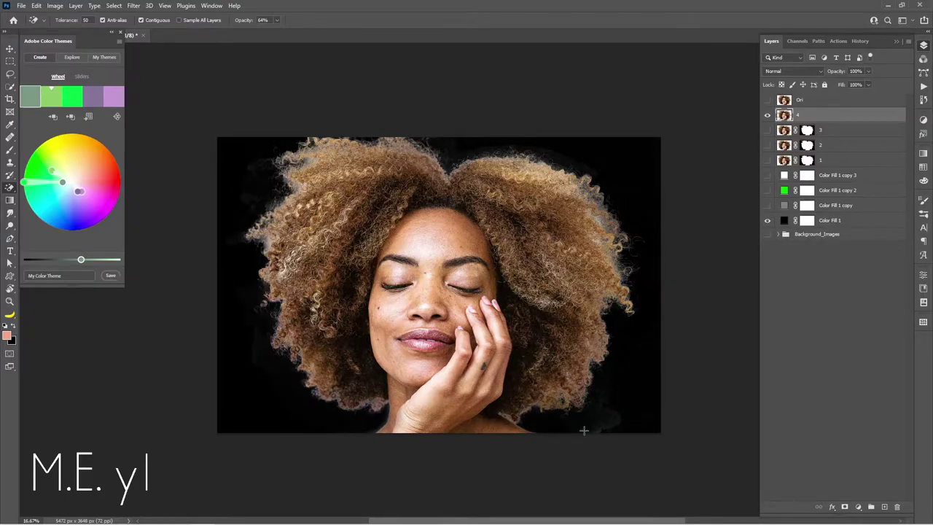
pyautogui.hotkey('shift', 'e')
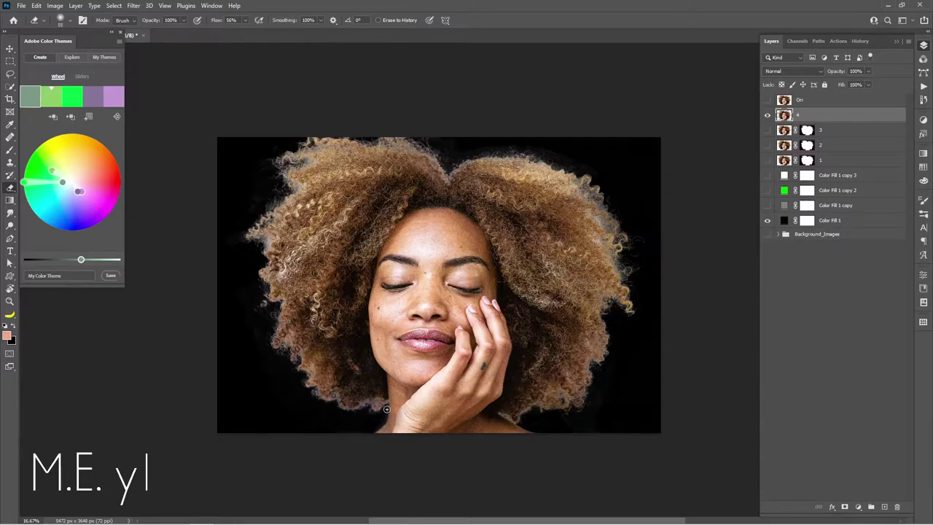
# - Enlarge the eraser to 203 and preview the cut-out over grey, green, white and transparency
pyautogui.moveTo(239, 347); pyautogui.dragTo(292, 347)
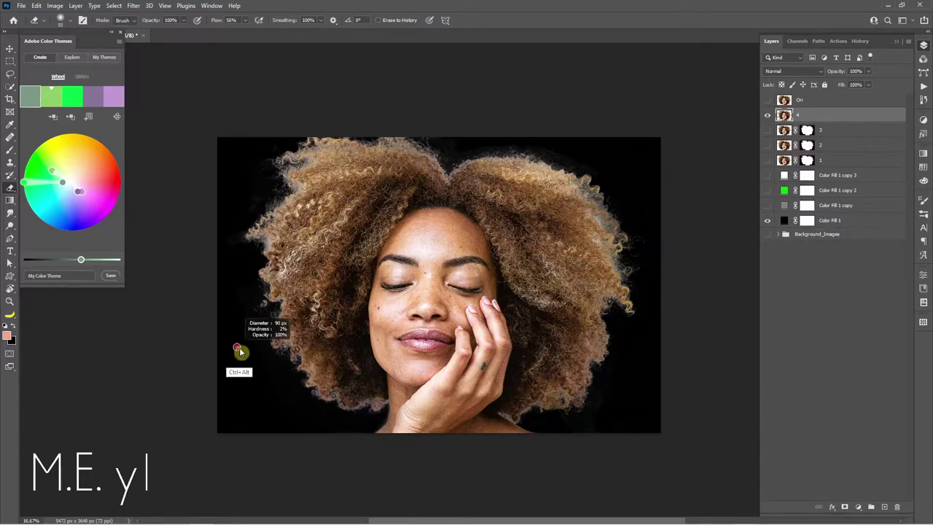
pyautogui.click(767, 205)
pyautogui.click(767, 190)
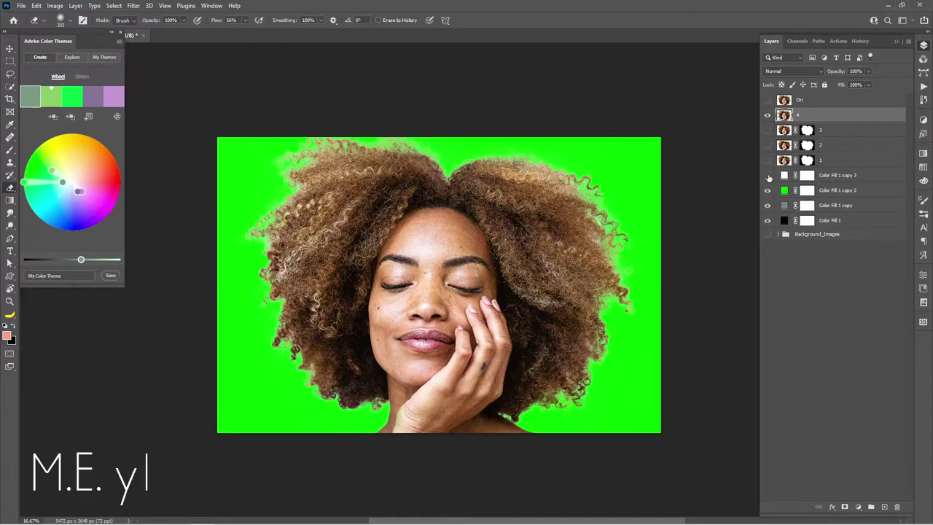
pyautogui.moveTo(773, 222); pyautogui.dragTo(771, 191)
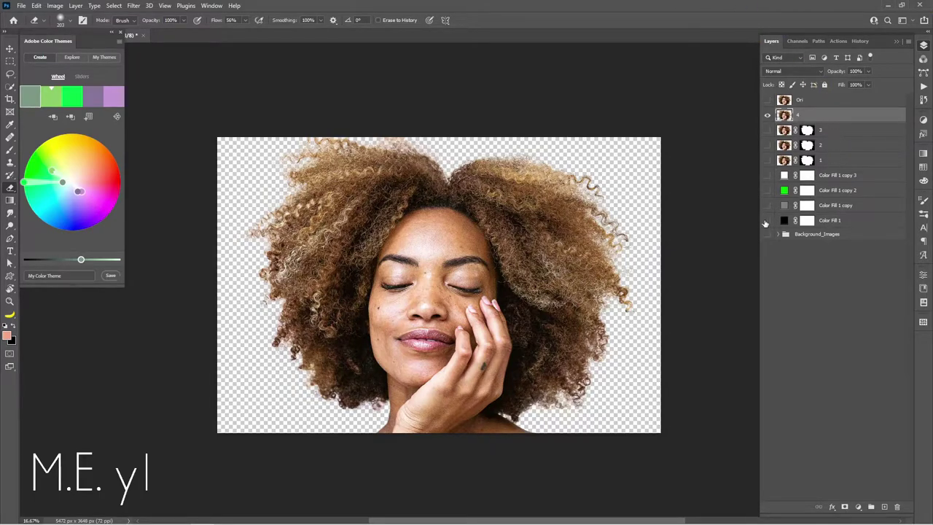
# - Turn all four colour fills back on, hide layer 4 and show layer 1
pyautogui.click(766, 220)
pyautogui.click(767, 190)
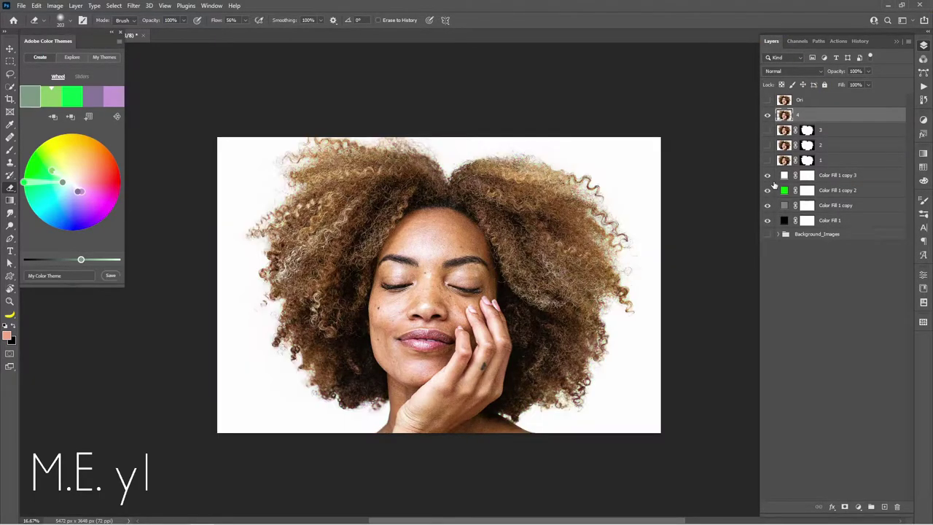
pyautogui.click(766, 116)
pyautogui.click(767, 160)
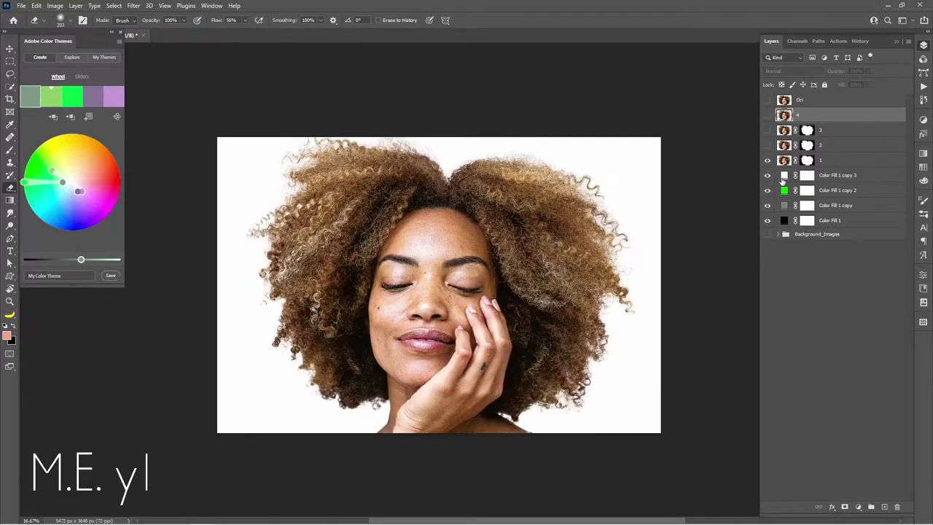
# - Rename the layers 1_Properties_Remove Background, 2_Select and Mask, 3_Channel and 4_Eraser Tool
pyautogui.doubleClick(821, 159)
pyautogui.write('_Properties_Remove Background')
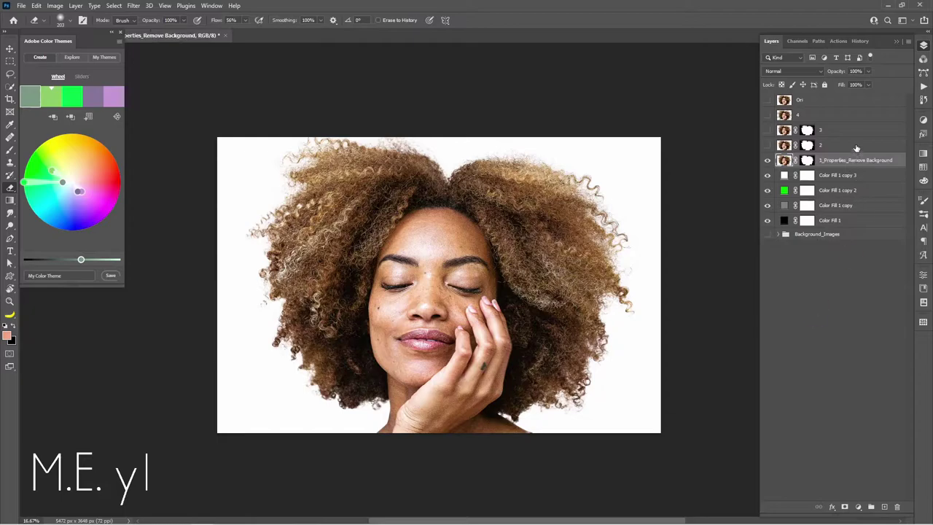
pyautogui.hotkey('shift', 'Tab')
pyautogui.write('and Mask')
pyautogui.hotkey('shift', 'Tab')
pyautogui.write('3_Channel')
pyautogui.hotkey('shift', 'Tab')
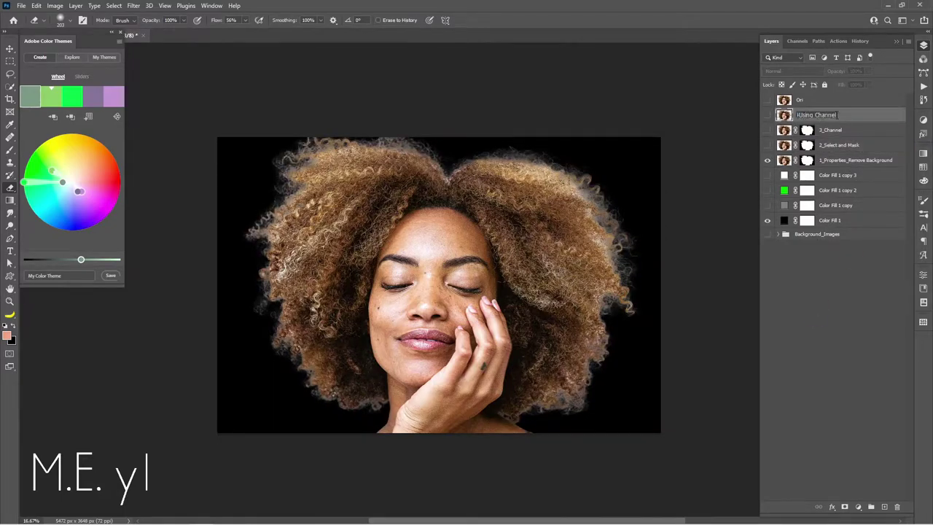
pyautogui.write('4_Eraser Tool')
# - Take history snapshots of each cut-out version while switching between the technique layers
pyautogui.click(853, 163)
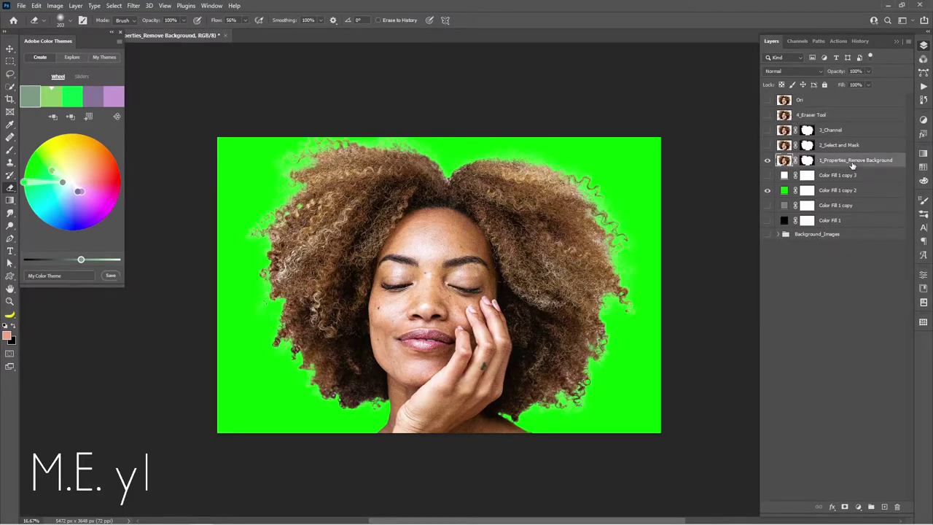
pyautogui.click(857, 45)
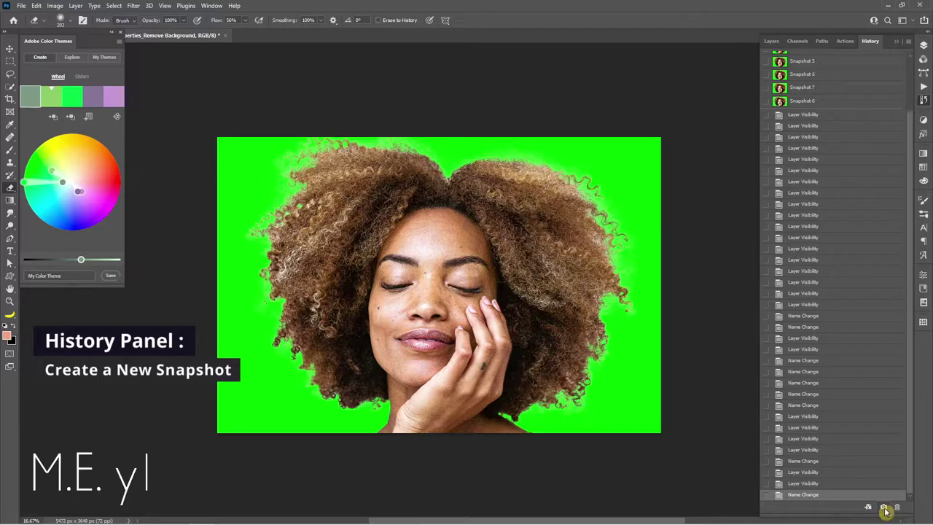
pyautogui.click(771, 41)
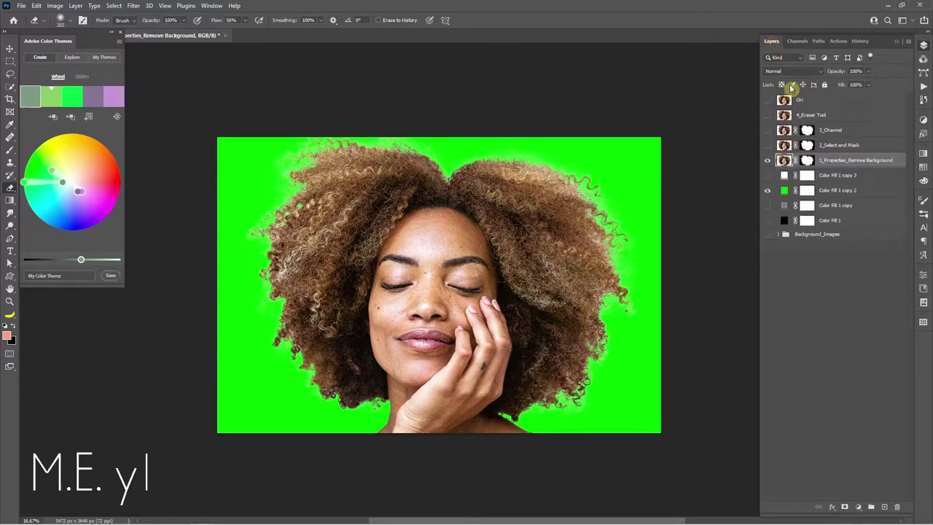
pyautogui.click(767, 160)
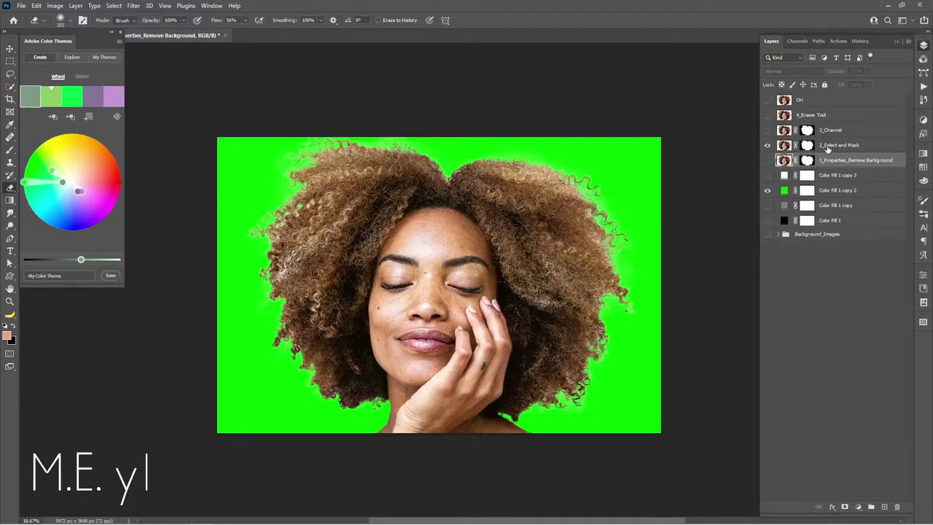
pyautogui.click(831, 149)
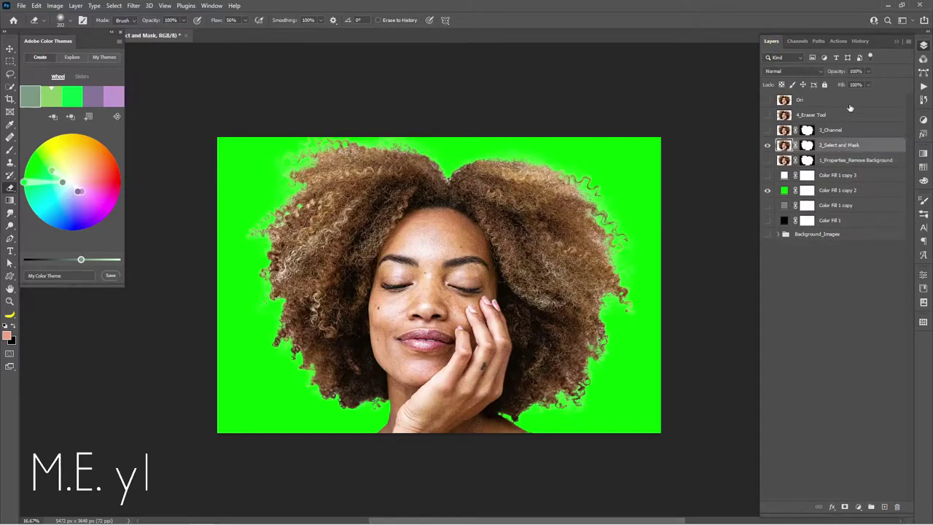
pyautogui.click(861, 41)
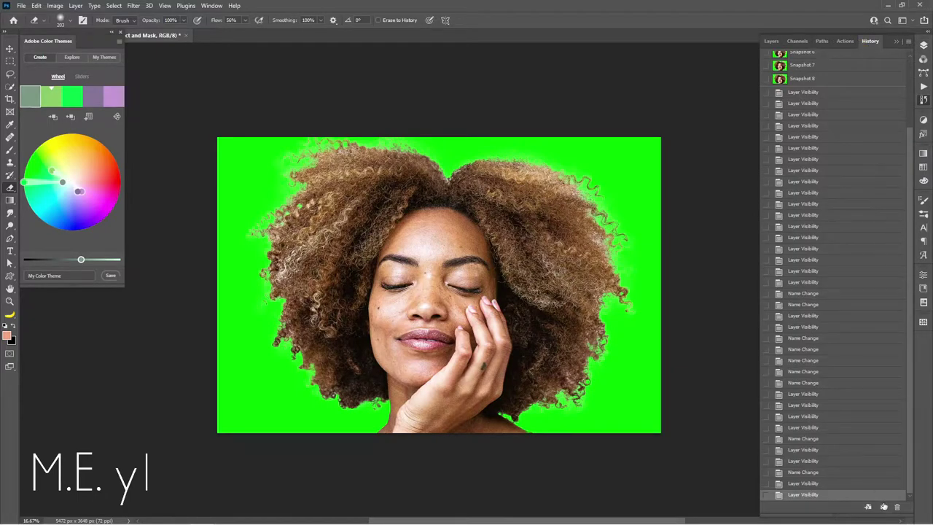
pyautogui.click(884, 508)
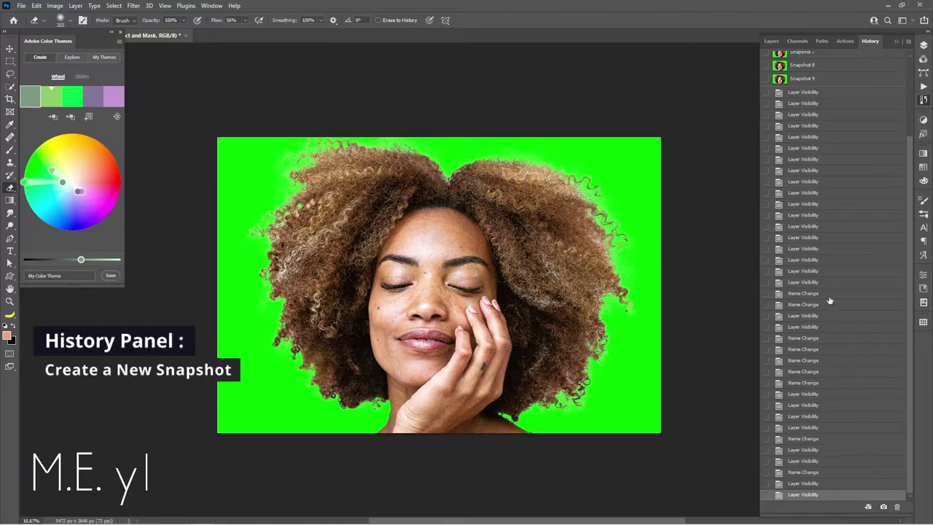
pyautogui.click(772, 41)
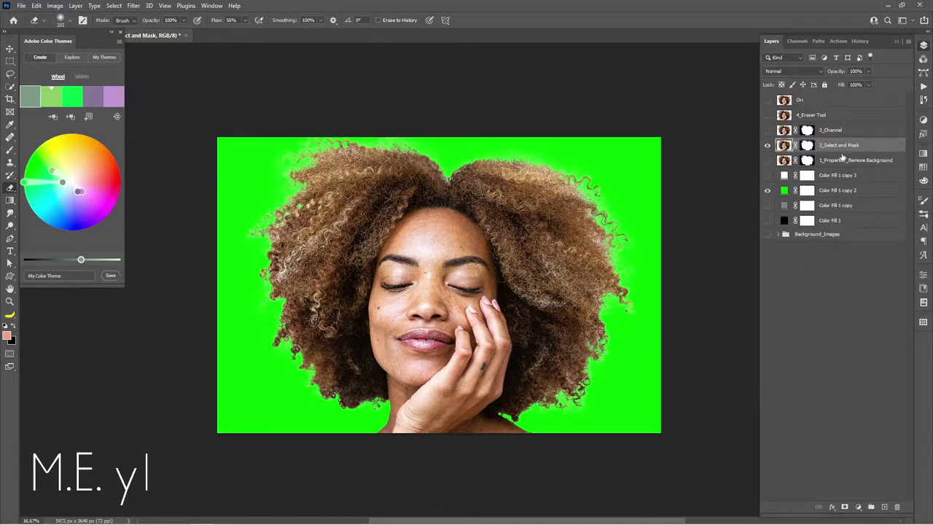
pyautogui.click(767, 145)
pyautogui.click(860, 42)
pyautogui.click(771, 40)
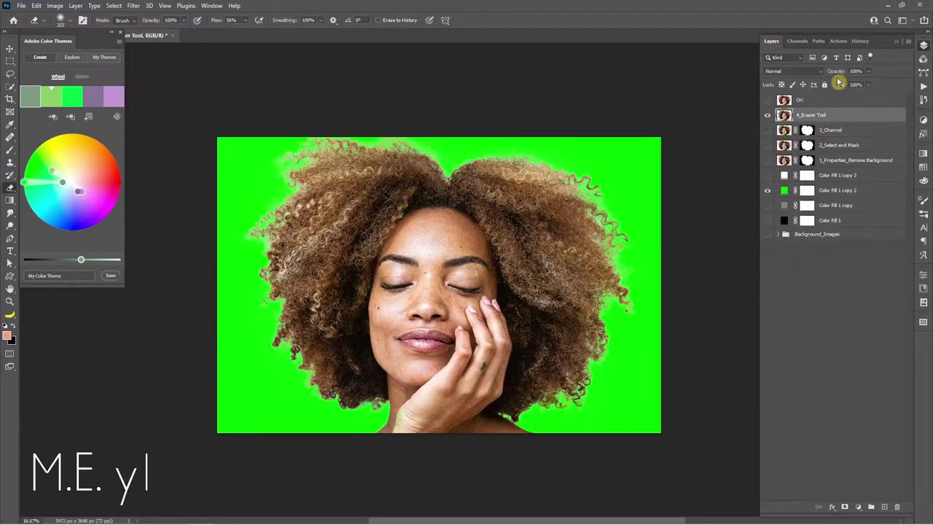
# - Click through Snapshots 8 to 11 twice to compare the cut-out versions
pyautogui.click(861, 41)
pyautogui.scroll(5, 809, 80)
pyautogui.click(810, 61)
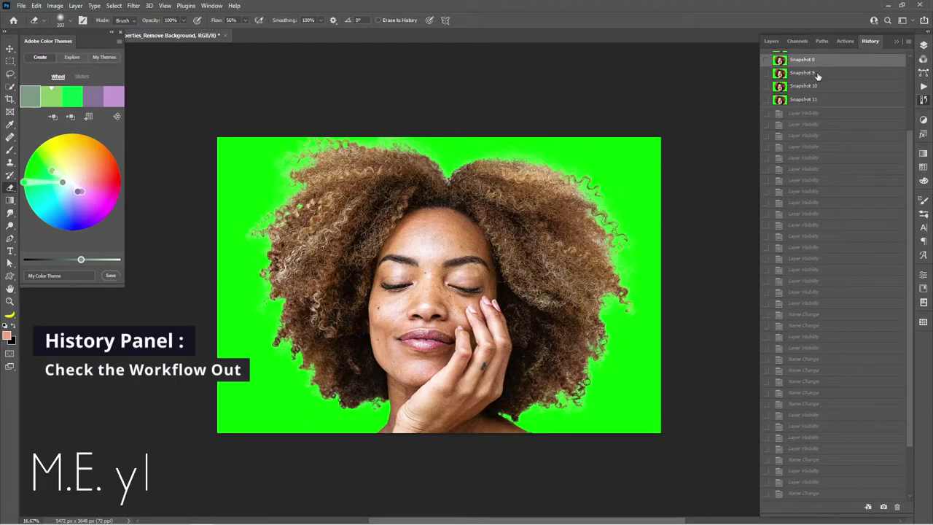
pyautogui.click(817, 74)
pyautogui.click(815, 87)
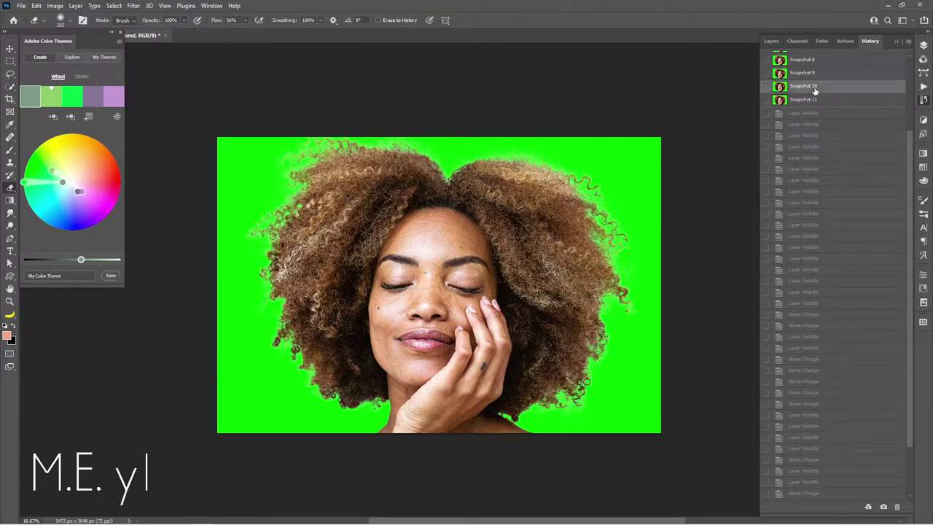
pyautogui.click(814, 101)
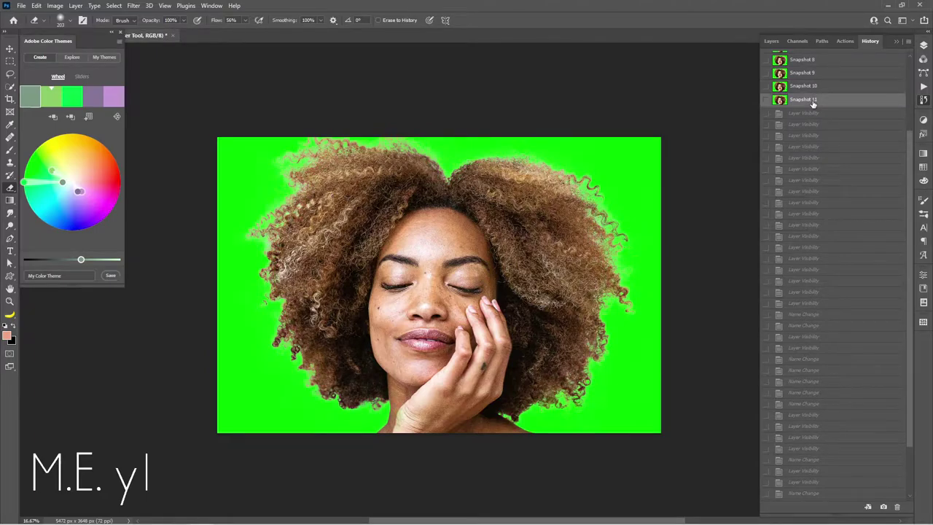
pyautogui.click(804, 61)
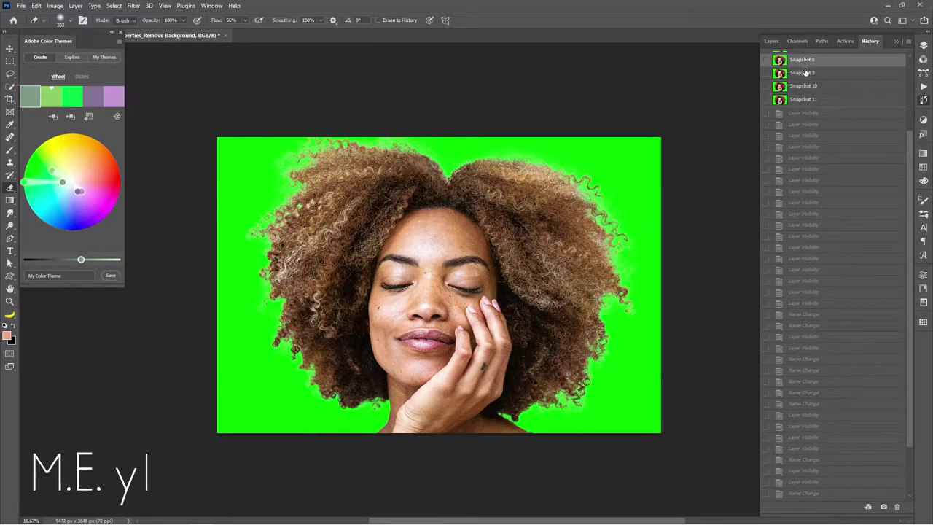
pyautogui.click(806, 74)
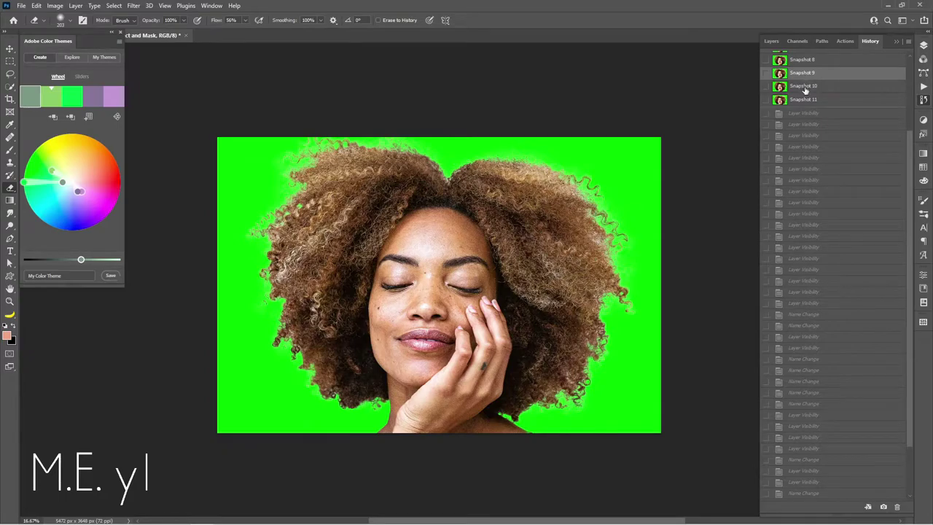
pyautogui.click(805, 87)
pyautogui.click(806, 100)
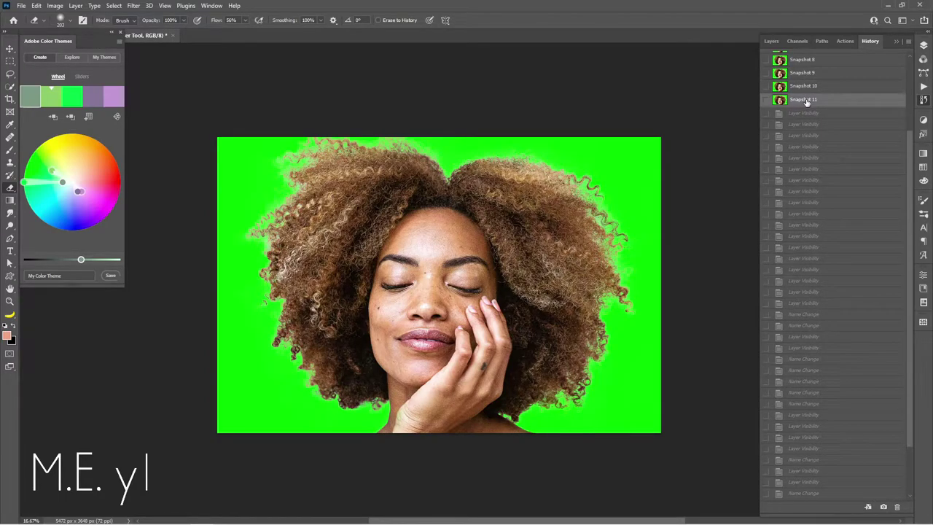
pyautogui.click(771, 41)
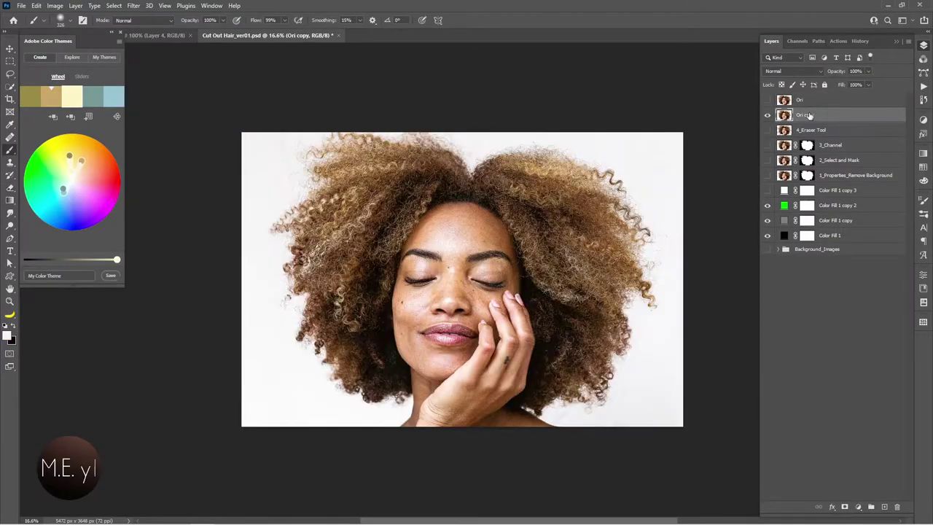
# - Name the new layer 5_Color Range and bring up Select > Color Range
pyautogui.write('5_Color Range')
pyautogui.press('Return')
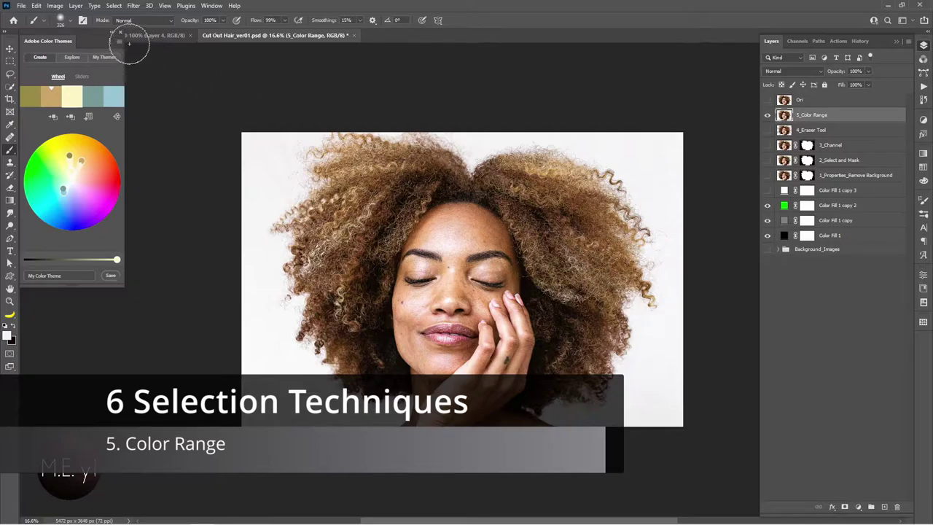
pyautogui.click(115, 8)
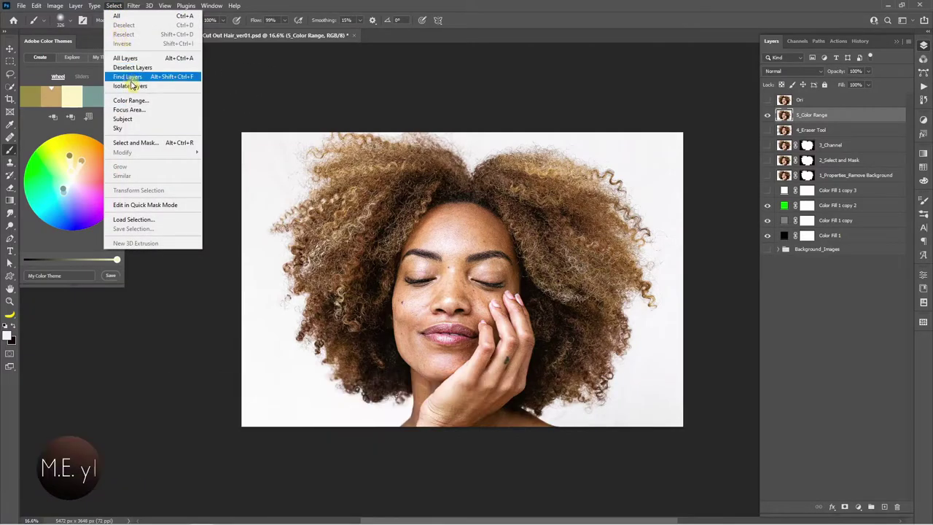
pyautogui.click(140, 105)
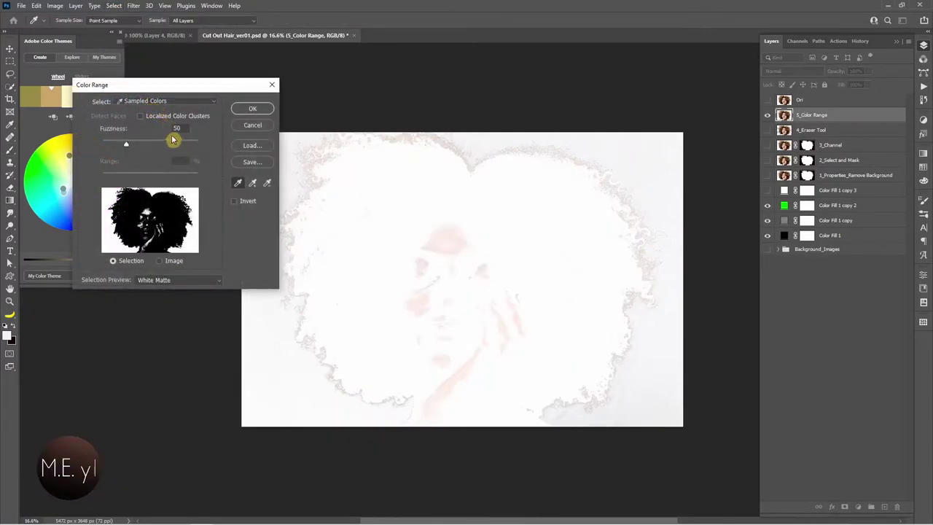
pyautogui.moveTo(186, 87); pyautogui.dragTo(152, 137)
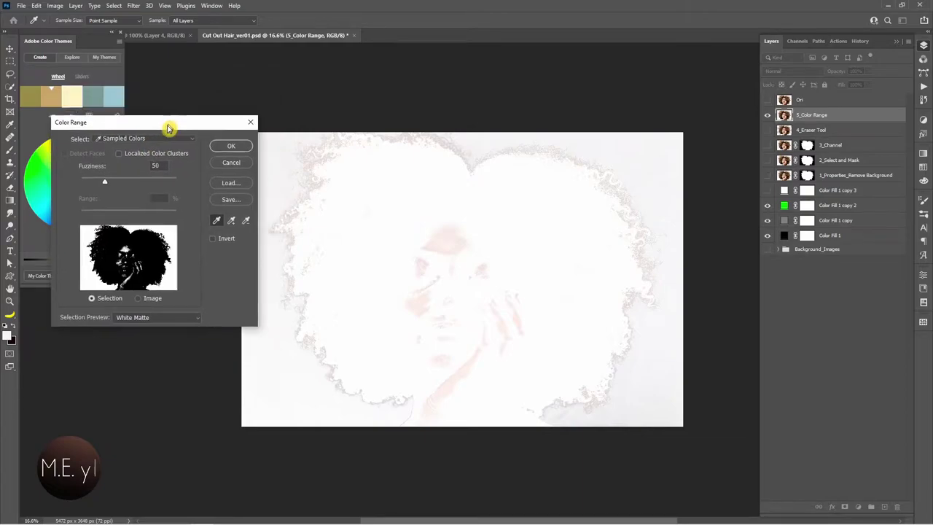
# - Sample the white background and hair colours with the Color Range eyedropper
pyautogui.click(169, 240)
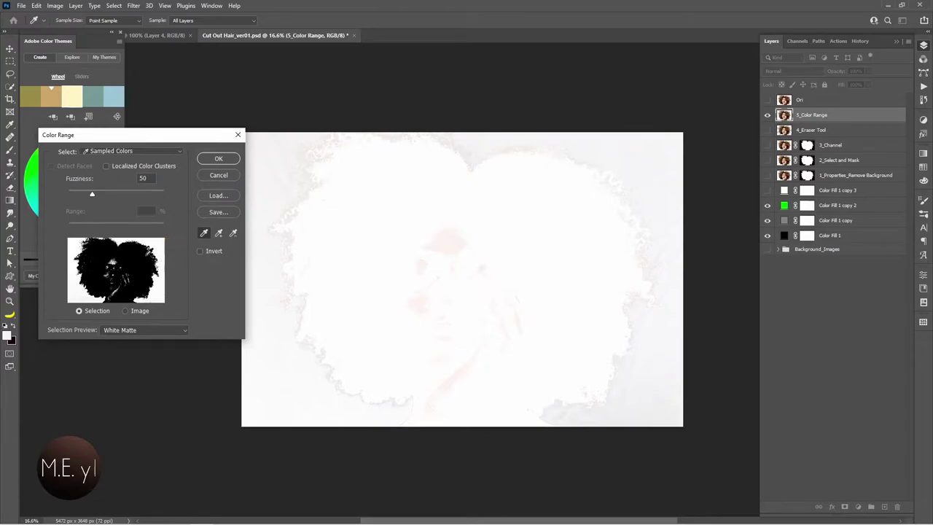
pyautogui.click(144, 253)
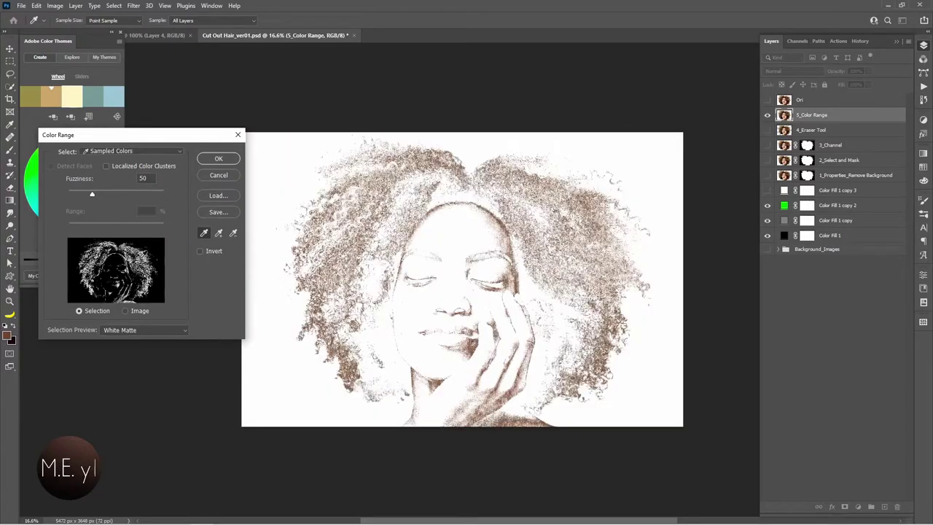
pyautogui.click(156, 243)
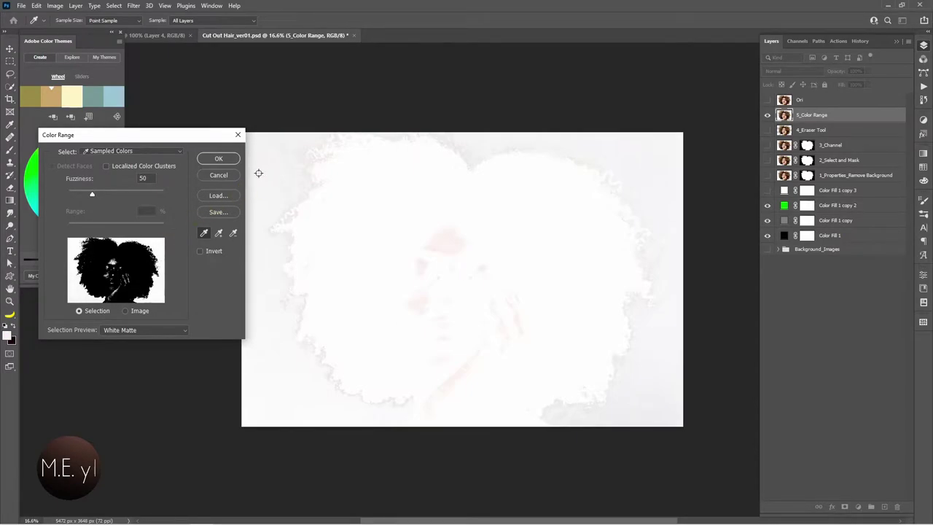
pyautogui.click(358, 180)
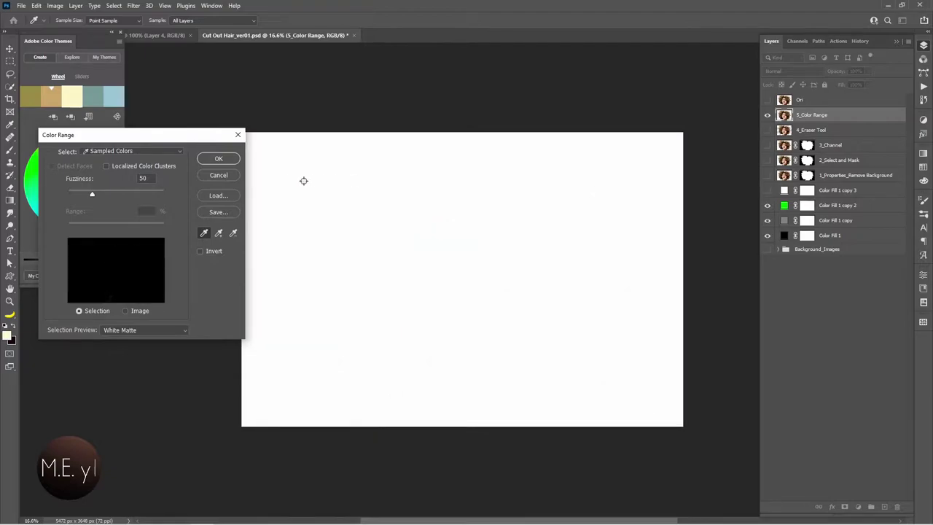
pyautogui.click(276, 172)
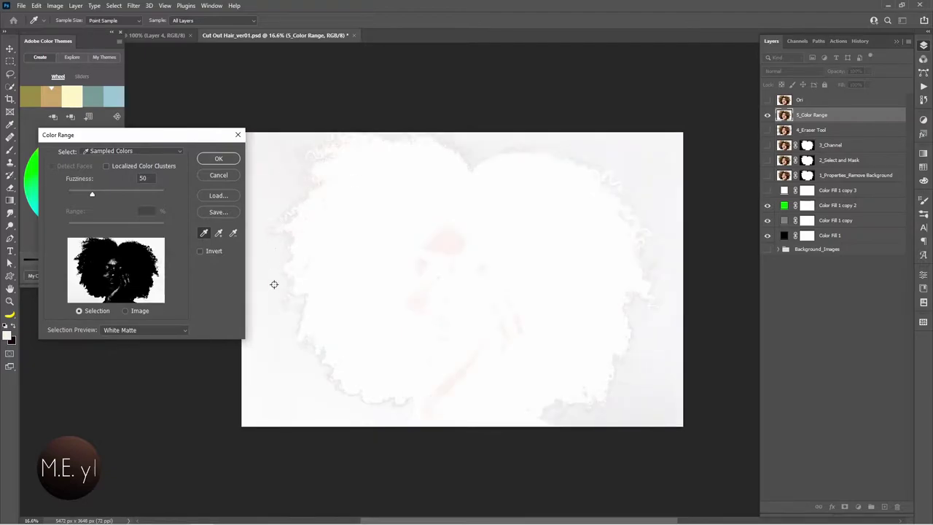
pyautogui.click(355, 287)
pyautogui.click(366, 290)
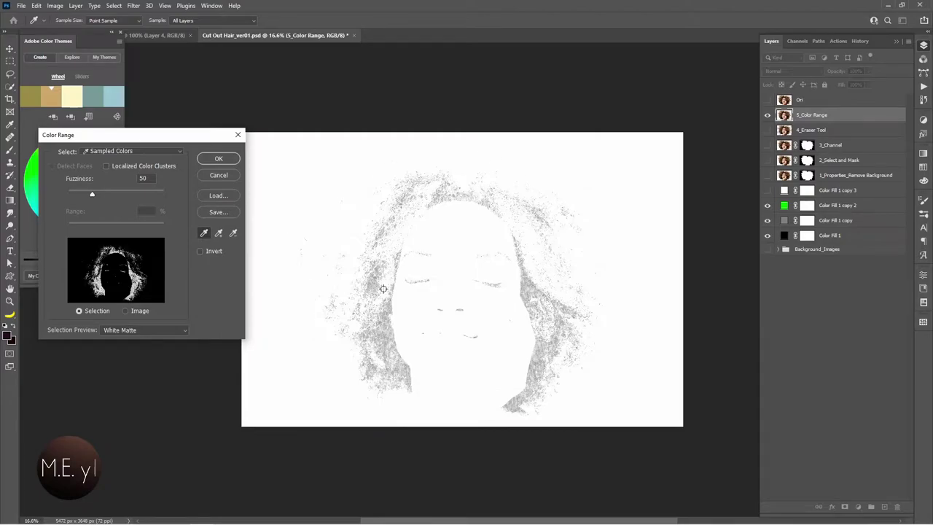
pyautogui.click(440, 296)
pyautogui.click(489, 294)
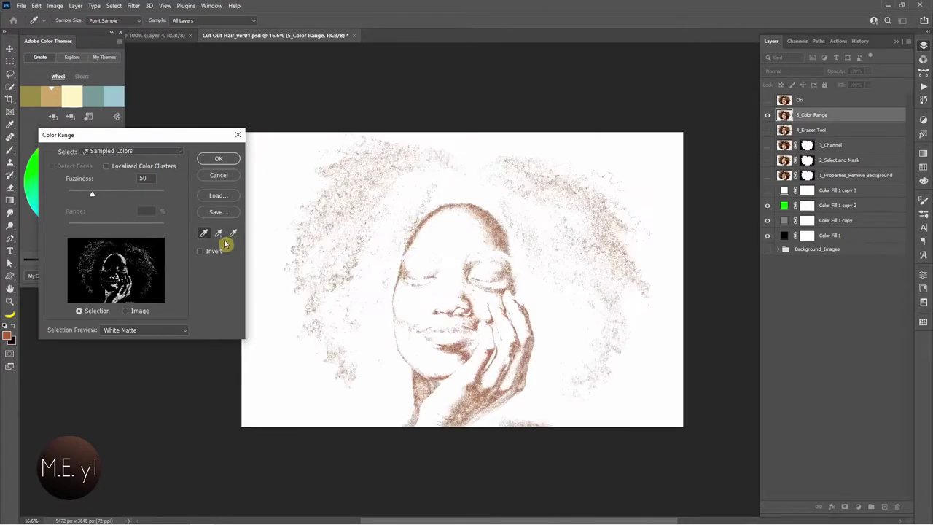
# - Add the white background to the sample, confirm, and make it a layer mask
pyautogui.click(219, 233)
pyautogui.click(272, 178)
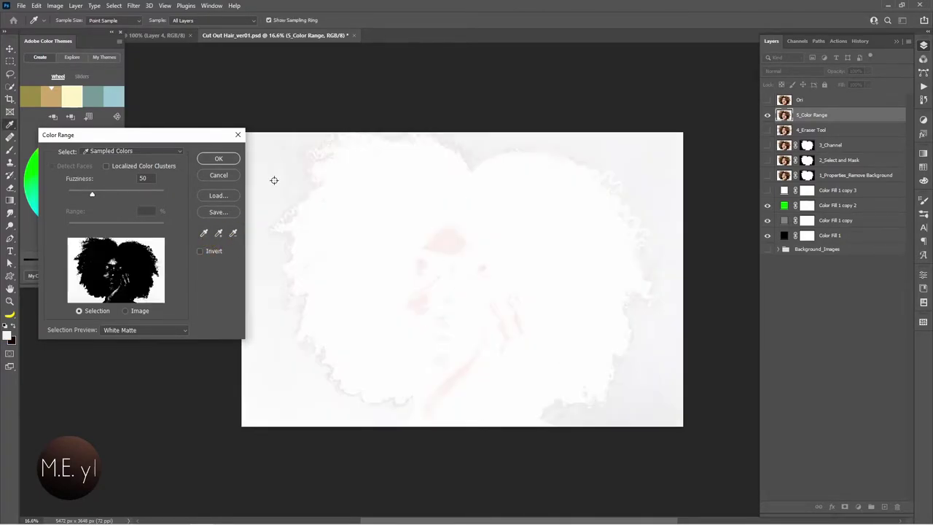
pyautogui.click(219, 234)
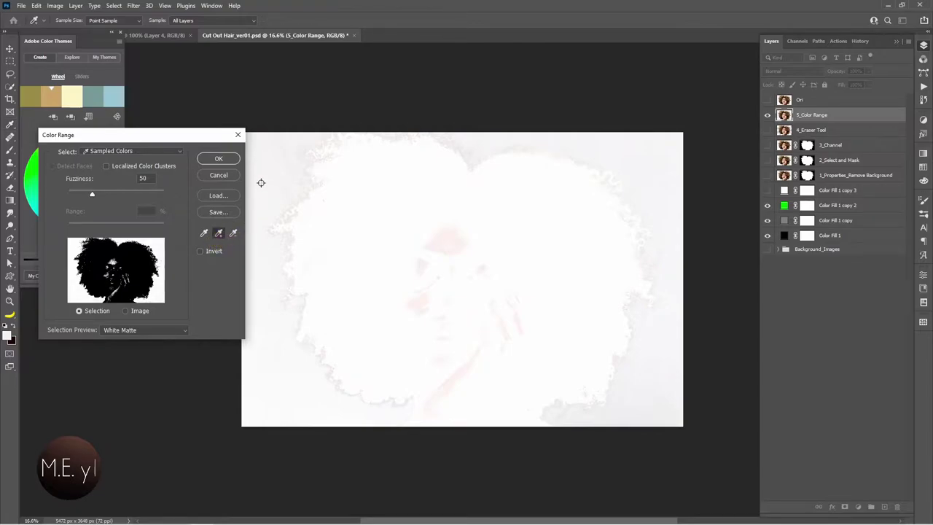
pyautogui.moveTo(192, 139); pyautogui.dragTo(180, 140)
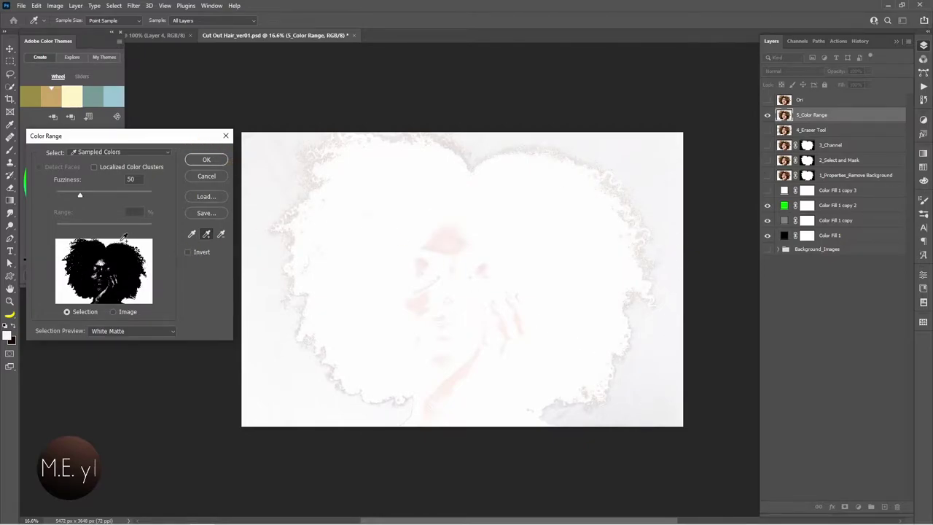
pyautogui.click(86, 192)
pyautogui.click(208, 162)
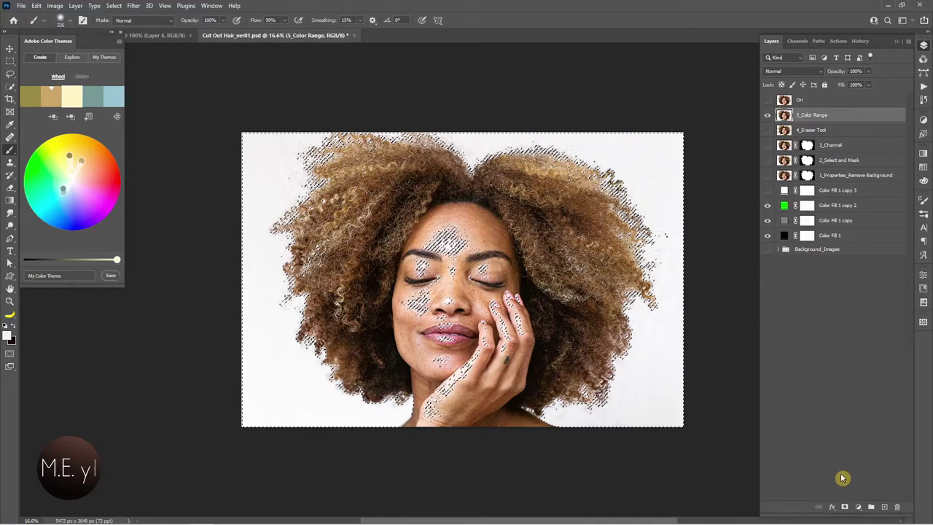
pyautogui.click(846, 507)
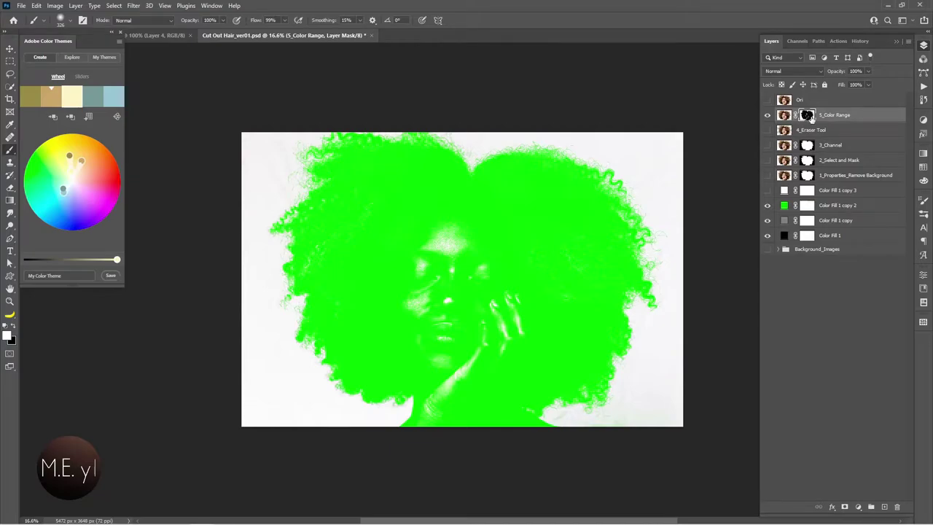
# - Invert the 5_Color Range mask with Ctrl+I and view the mask on its own
pyautogui.hotkey('ctrl', 'i')
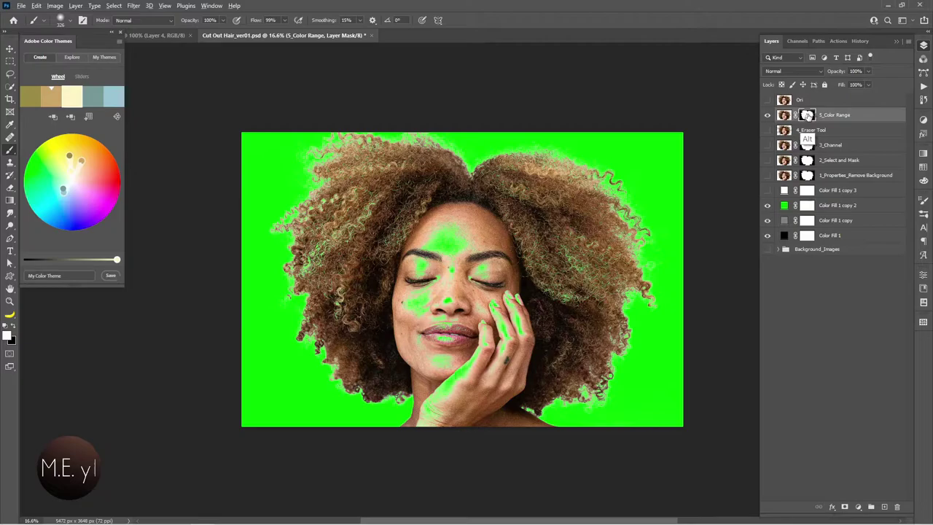
pyautogui.keyDown('alt'); pyautogui.click(807, 116); pyautogui.keyUp('alt')
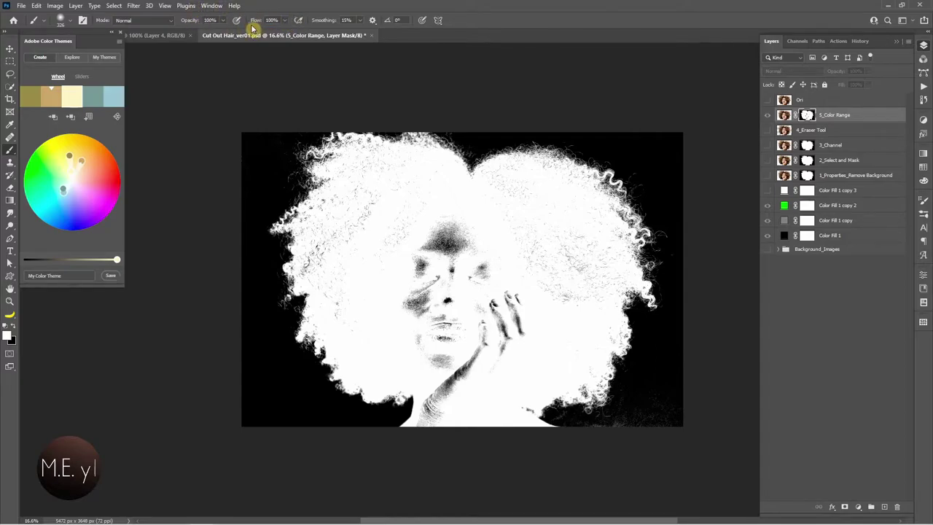
# - Paint the face, hand and left-hair gaps white in the mask at 100
pyautogui.write('100')
pyautogui.moveTo(452, 240)
pyautogui.mouseDown()
pyautogui.moveTo(512, 298)
pyautogui.moveTo(458, 378)
pyautogui.mouseUp()
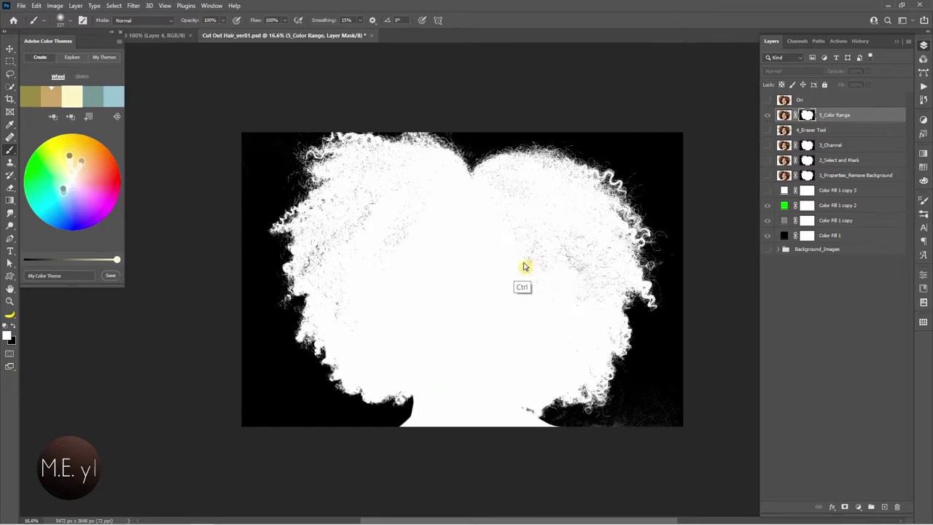
pyautogui.scroll(1, 525, 265)
pyautogui.moveTo(375, 135)
pyautogui.mouseDown()
pyautogui.moveTo(309, 369)
pyautogui.moveTo(223, 179)
pyautogui.moveTo(192, 200)
pyautogui.mouseUp()
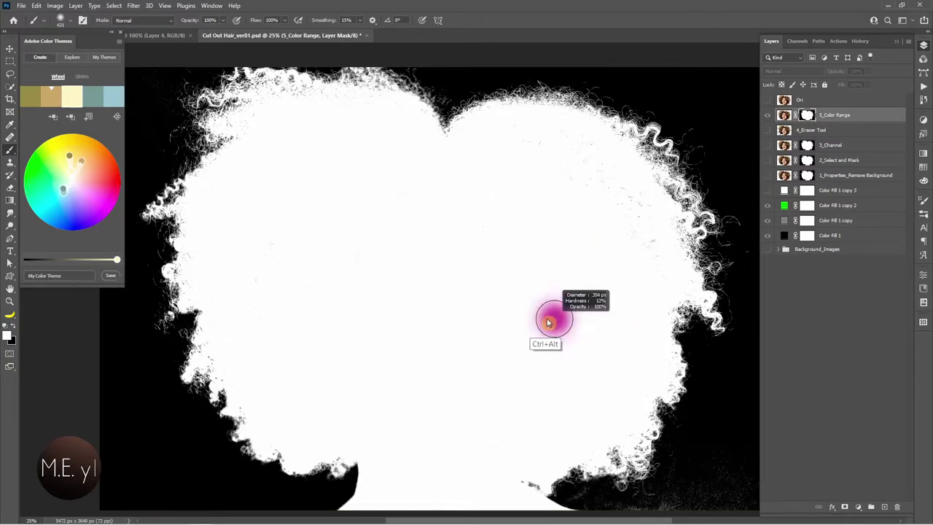
# - Lasso around the hair and set the brush to Overlay mode for the edges
pyautogui.press('l')
pyautogui.moveTo(430, 122); pyautogui.dragTo(673, 255)
pyautogui.press('b')
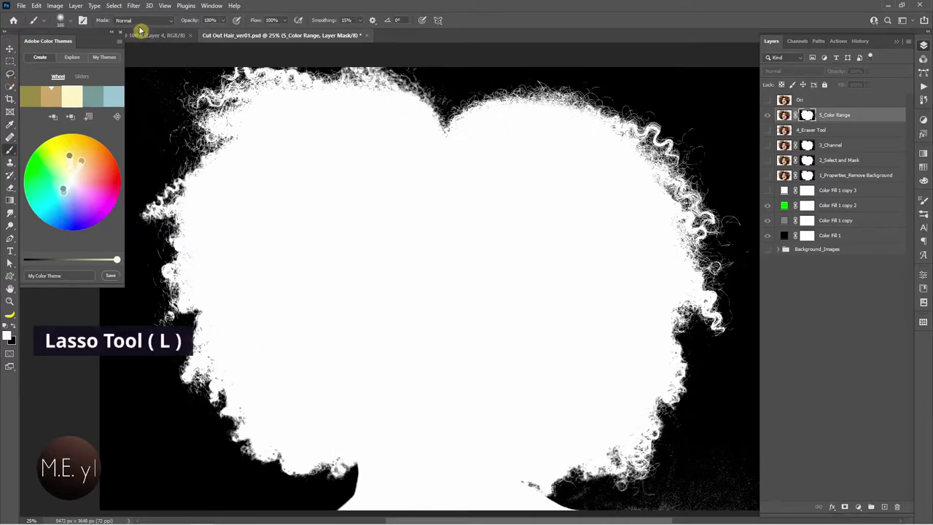
pyautogui.click(143, 20)
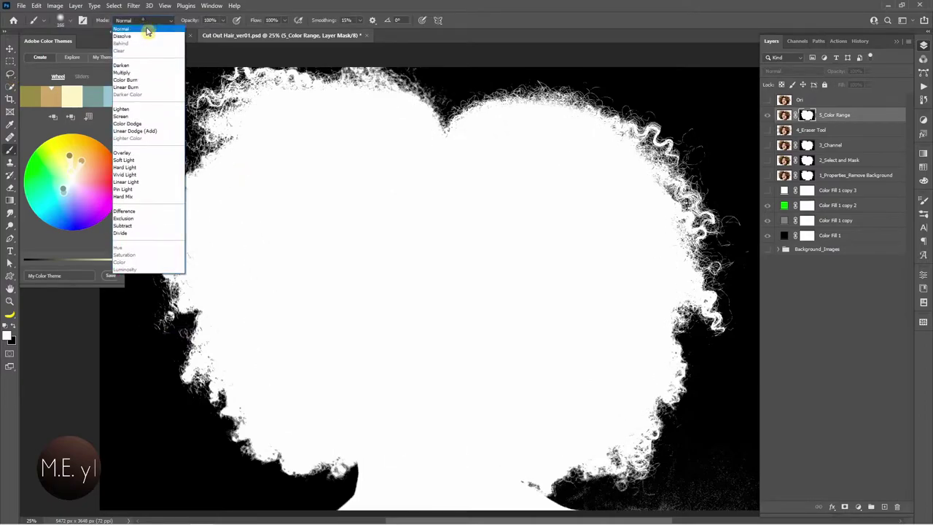
pyautogui.click(171, 153)
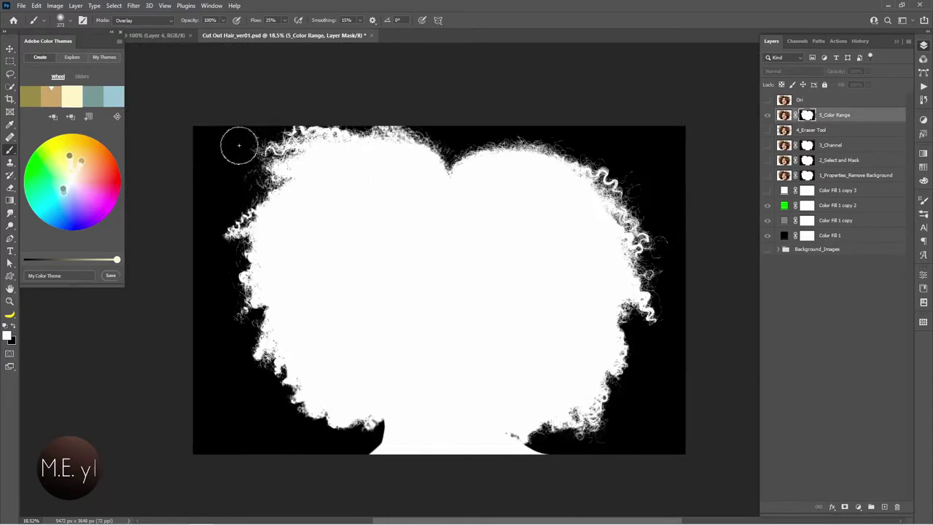
# - Exit mask view, compare with and without the mask, and duplicate Ori as 6_Blend If
pyautogui.keyDown('alt'); pyautogui.click(807, 116); pyautogui.keyUp('alt')
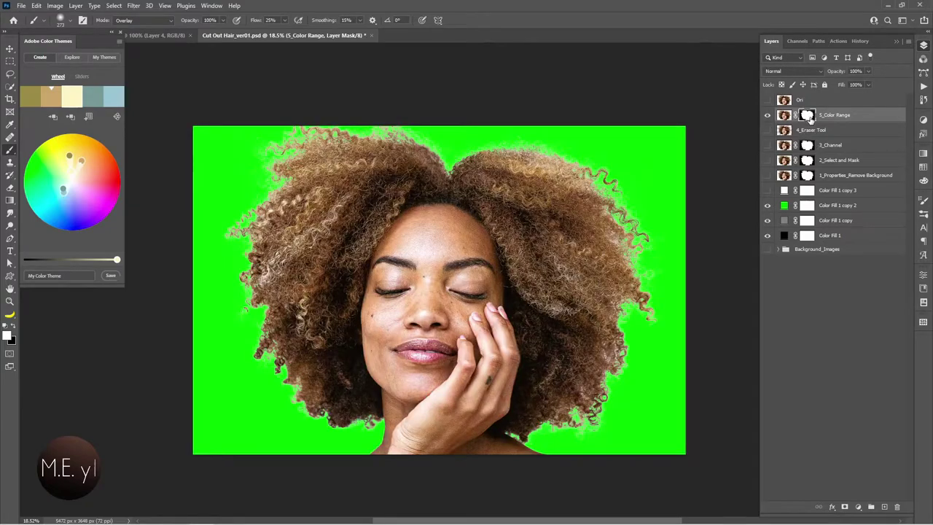
pyautogui.keyDown('shift'); pyautogui.click(811, 117); pyautogui.keyUp('shift')
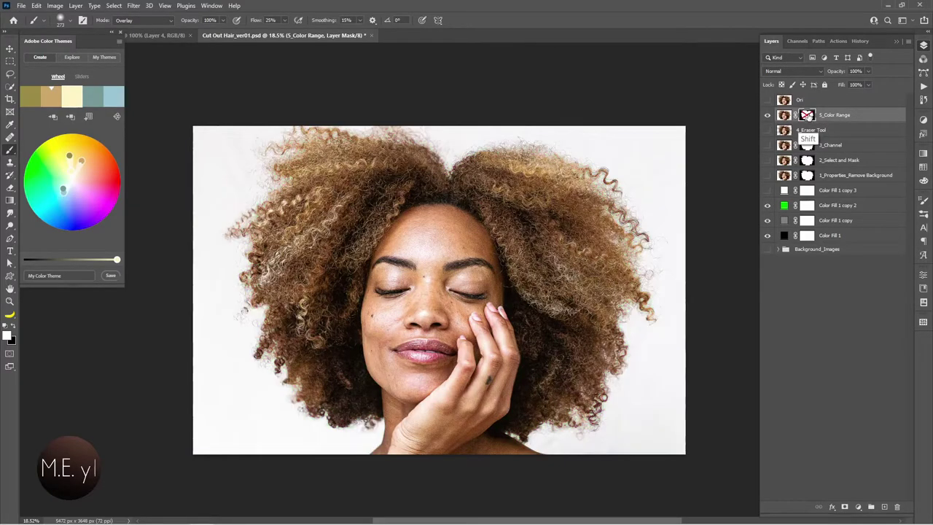
pyautogui.keyDown('shift'); pyautogui.click(809, 117); pyautogui.keyUp('shift')
pyautogui.click(784, 115)
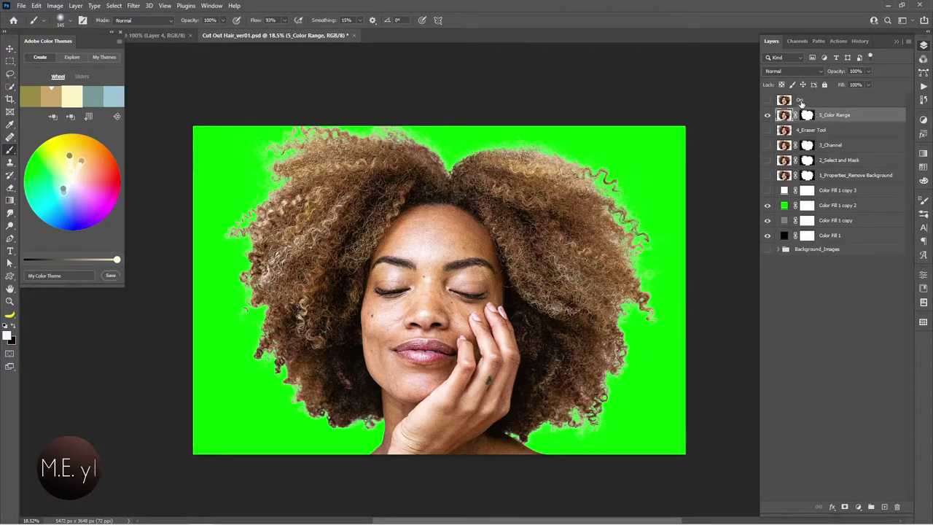
pyautogui.moveTo(816, 102)
pyautogui.mouseDown()
pyautogui.moveTo(811, 124)
pyautogui.moveTo(767, 115)
pyautogui.mouseUp()
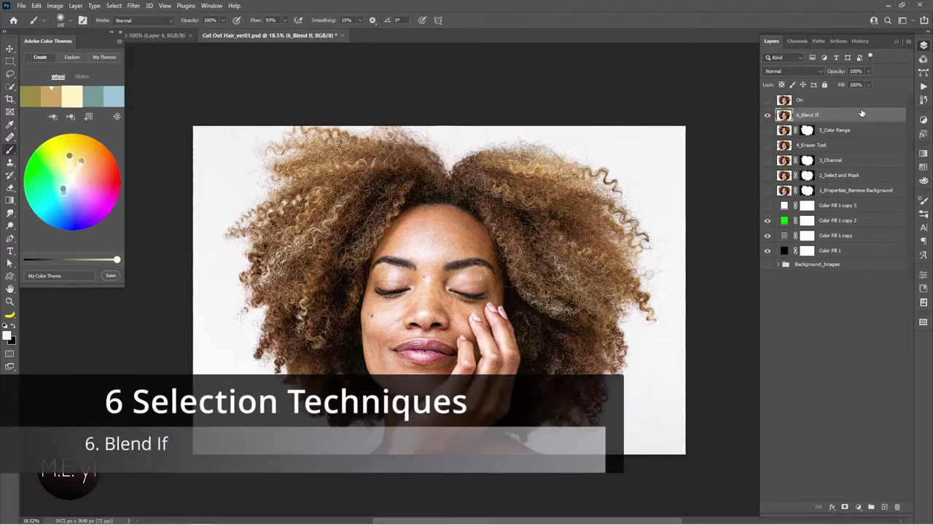
# - Split 6_Blend If's This Layer white slider at 174/230 in Blending Options
pyautogui.rightClick(869, 116)
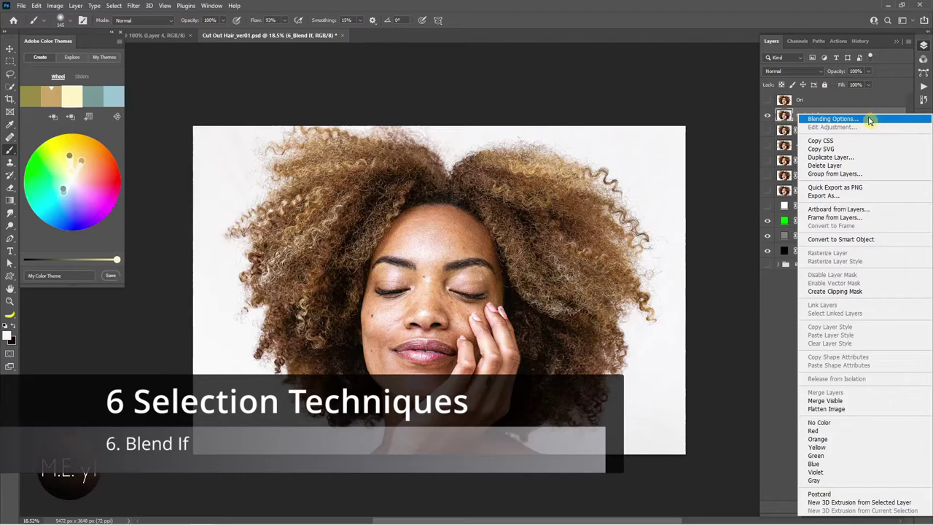
pyautogui.click(866, 120)
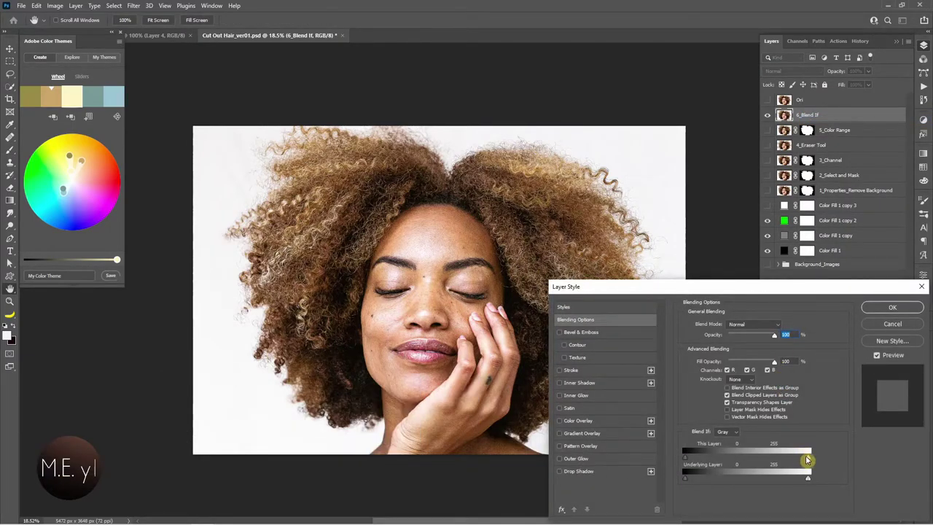
pyautogui.moveTo(809, 461)
pyautogui.mouseDown()
pyautogui.moveTo(763, 462)
pyautogui.moveTo(781, 460)
pyautogui.moveTo(770, 464)
pyautogui.mouseUp()
pyautogui.press('alt')
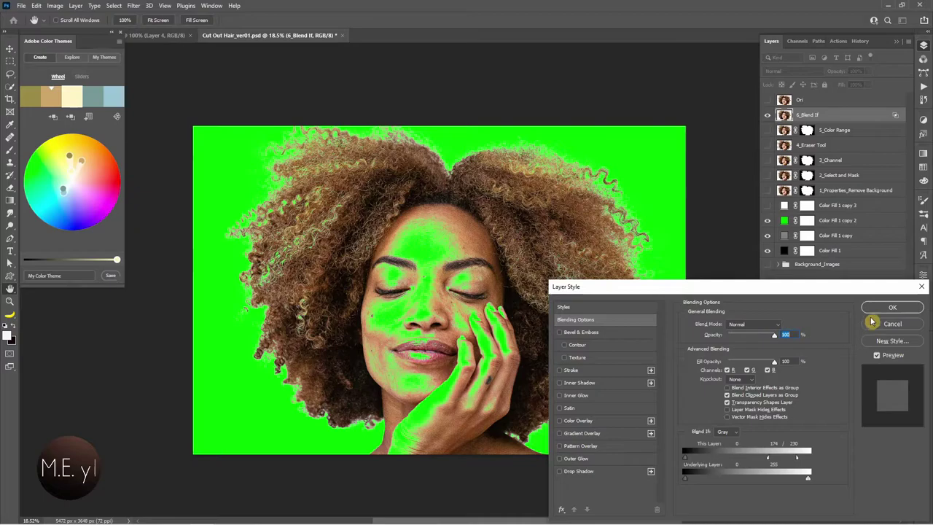
pyautogui.click(884, 312)
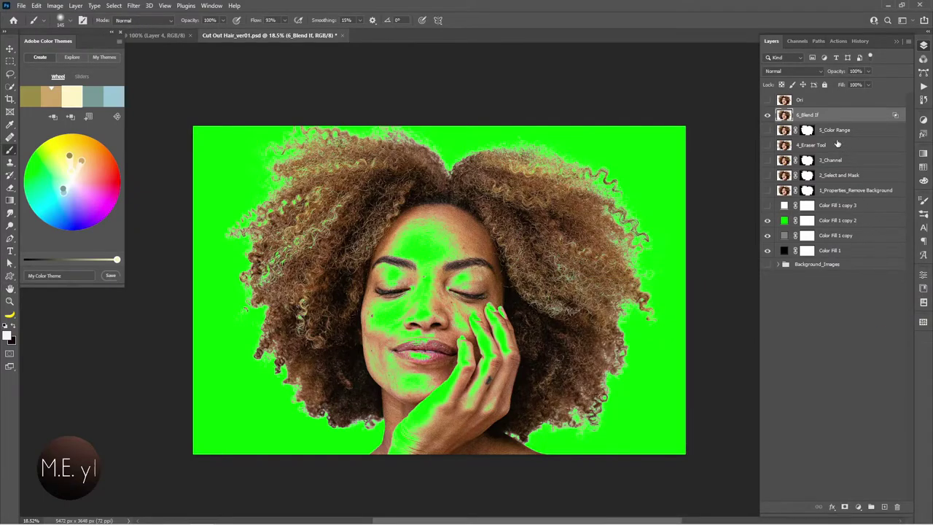
# - Duplicate 6_Blend If, convert the copy to a smart object, and compare visibility
pyautogui.moveTo(849, 118); pyautogui.dragTo(834, 118)
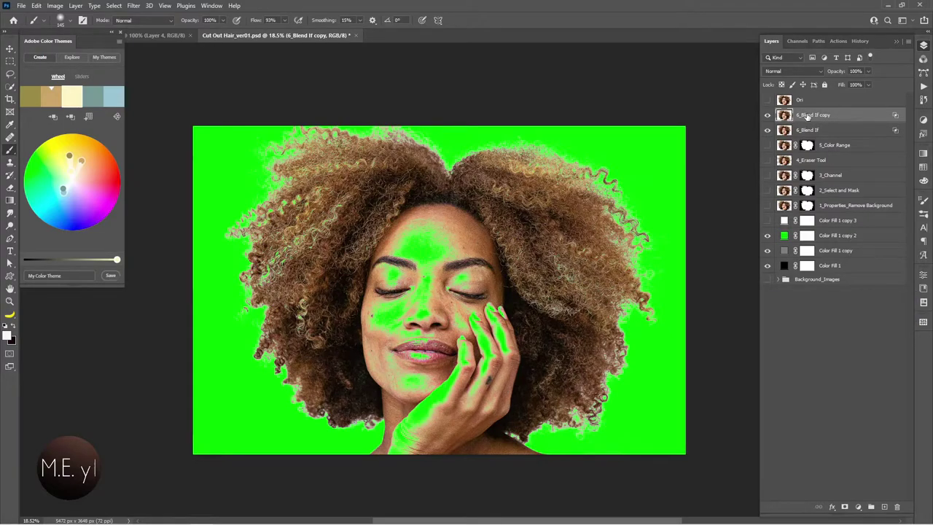
pyautogui.rightClick(840, 116)
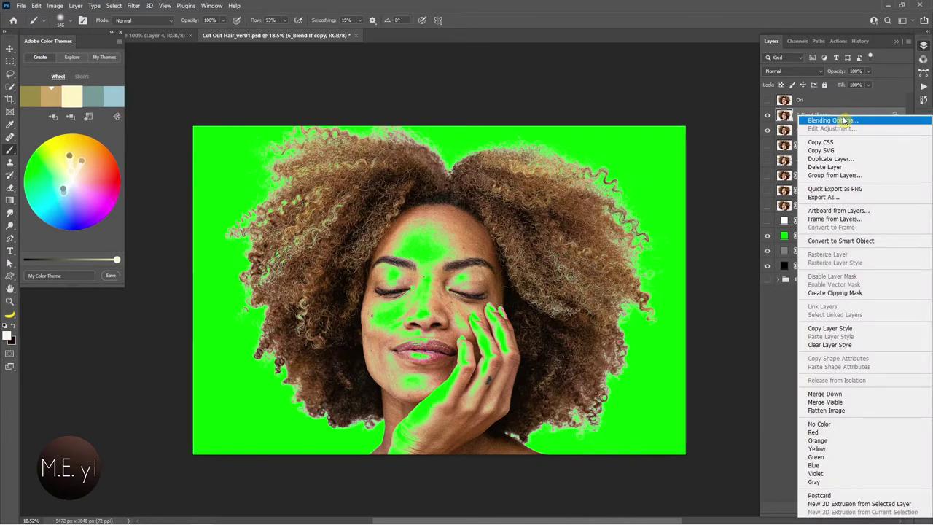
pyautogui.click(838, 240)
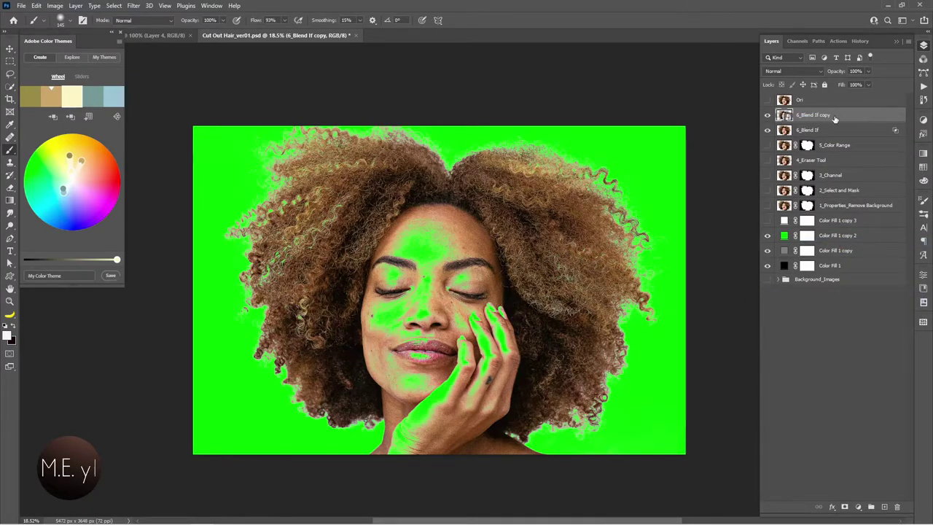
pyautogui.click(768, 130)
pyautogui.click(768, 129)
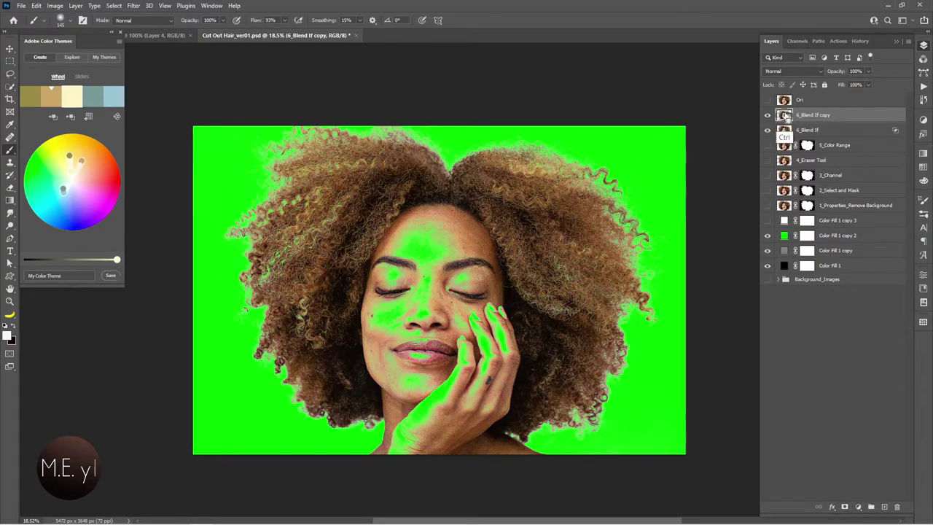
# - Load the copy's pixels as a selection, hide it, clear 6_Blend If's style, and add a mask
pyautogui.keyDown('ctrl'); pyautogui.click(782, 117); pyautogui.keyUp('ctrl')
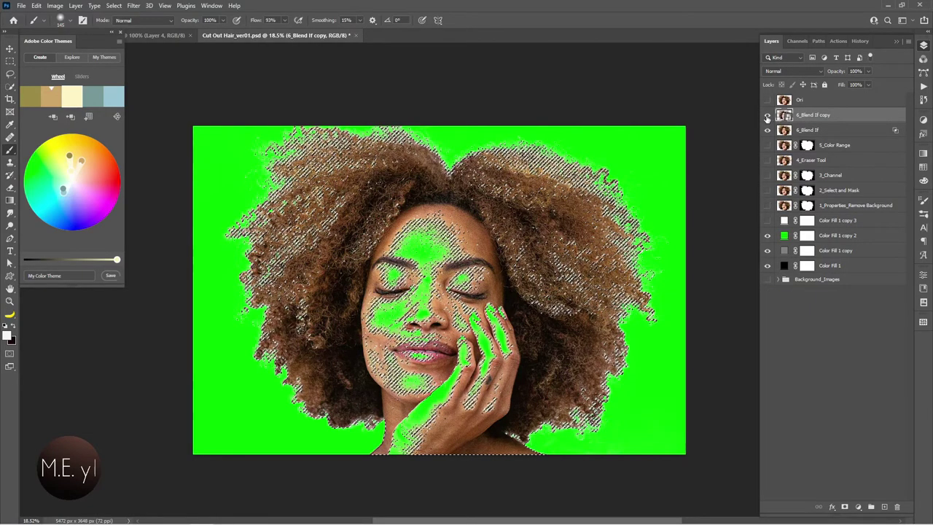
pyautogui.click(768, 115)
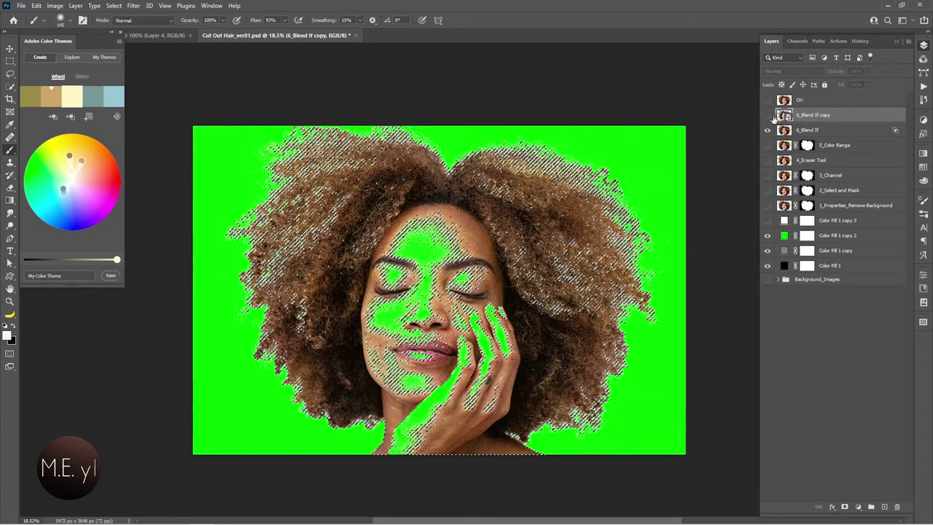
pyautogui.click(844, 131)
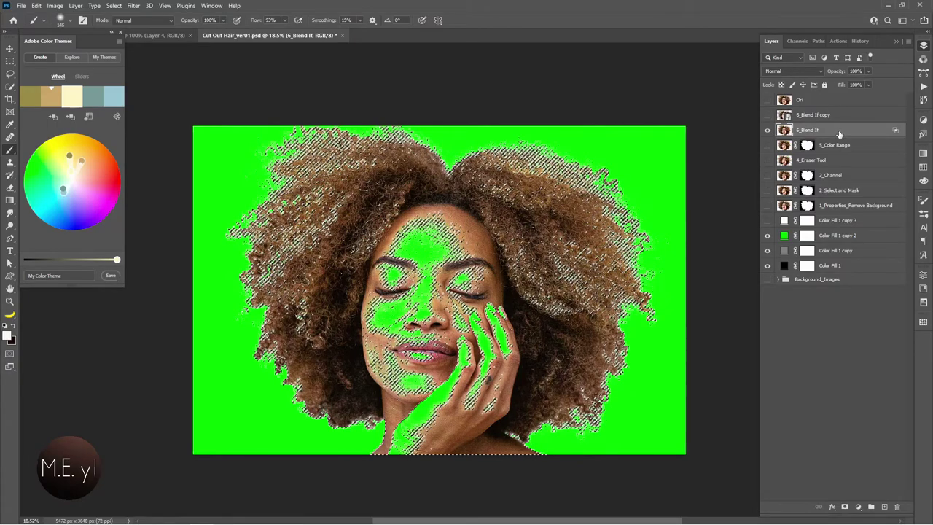
pyautogui.rightClick(894, 131)
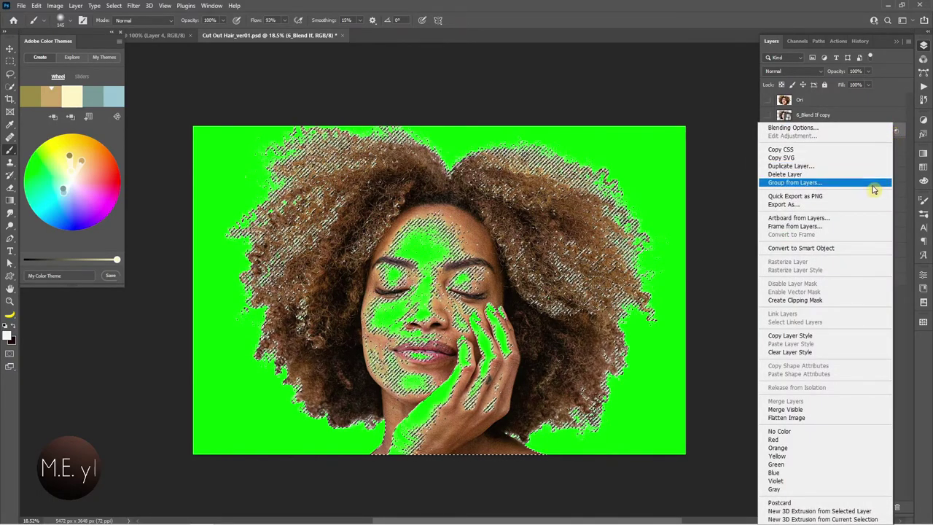
pyautogui.click(812, 353)
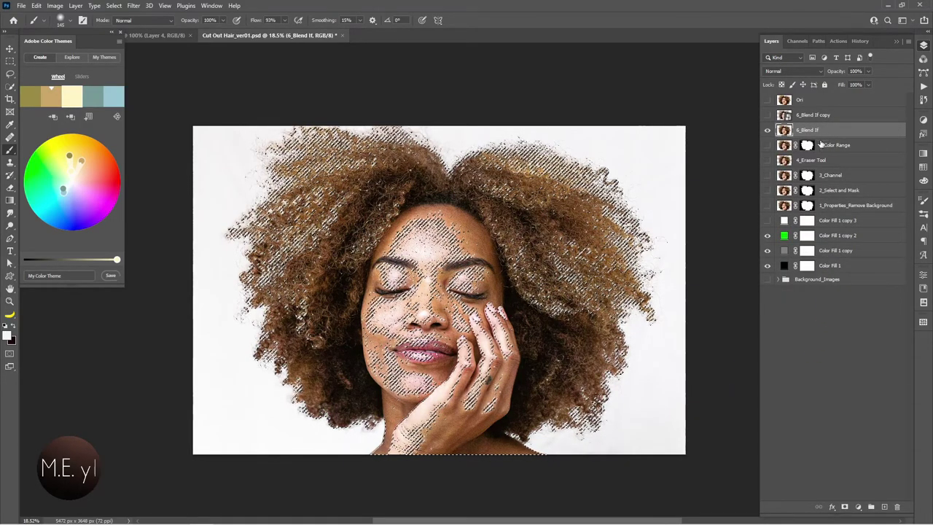
pyautogui.click(845, 508)
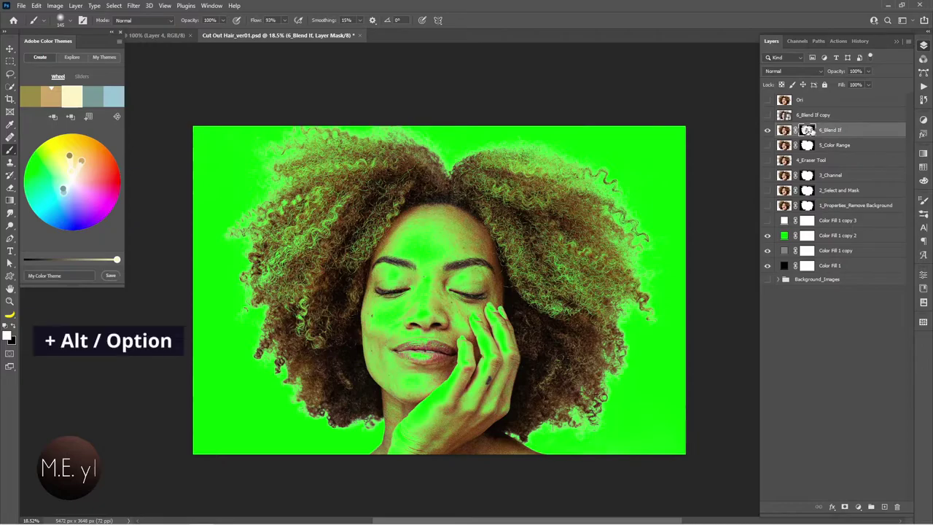
# - Toggle the 6_Blend If mask off and on, then view it alone
pyautogui.keyDown('shift'); pyautogui.click(807, 131); pyautogui.keyUp('shift')
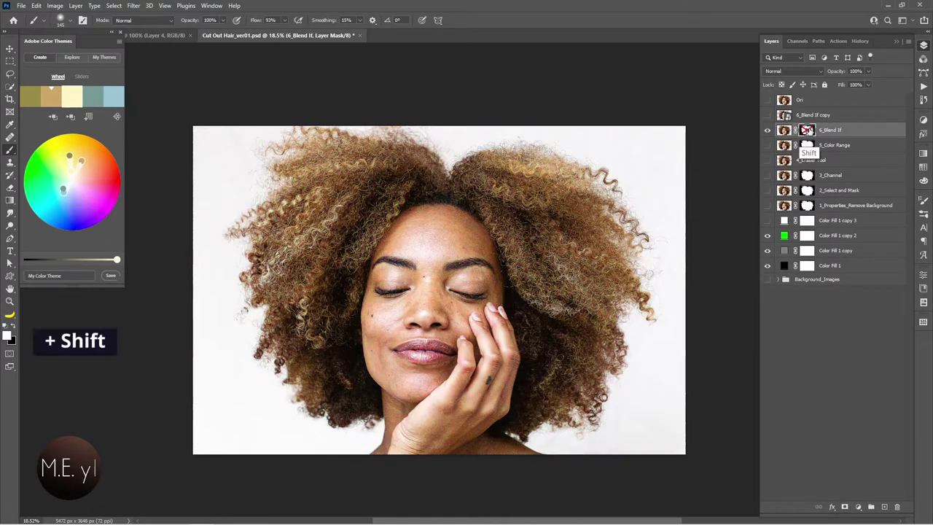
pyautogui.keyDown('shift'); pyautogui.click(807, 130); pyautogui.keyUp('shift')
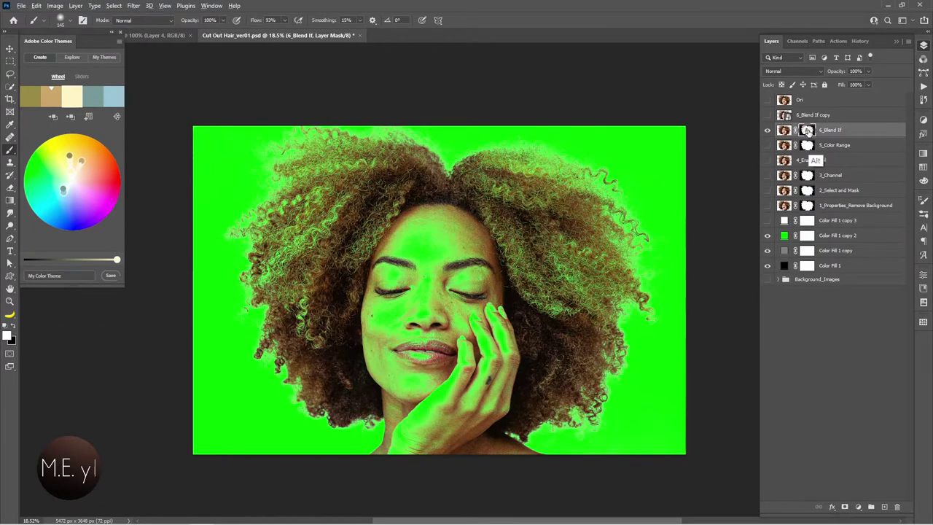
pyautogui.keyDown('alt'); pyautogui.click(807, 130); pyautogui.keyUp('alt')
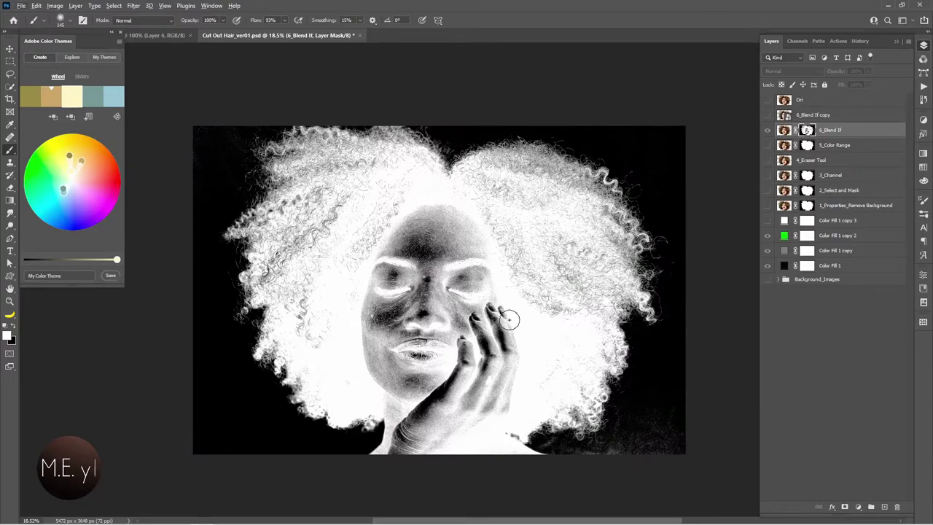
# - Lasso-fill the inner head and left-edge areas white in the mask
pyautogui.press('l')
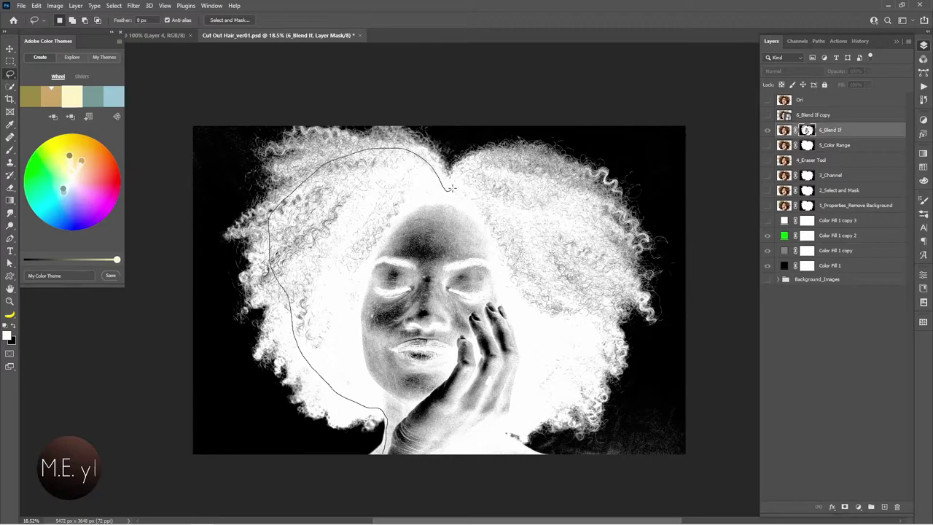
pyautogui.moveTo(363, 405); pyautogui.dragTo(429, 466)
pyautogui.hotkey('alt', 'BackSpace')
pyautogui.hotkey('ctrl', 'd')
pyautogui.moveTo(372, 153); pyautogui.dragTo(432, 183)
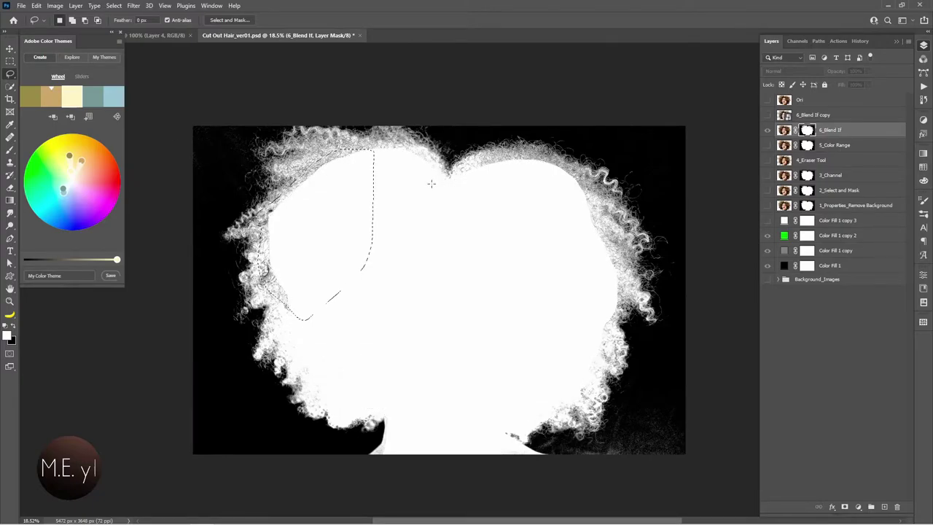
pyautogui.hotkey('alt', 'BackSpace')
pyautogui.hotkey('ctrl', 'd')
pyautogui.press('b')
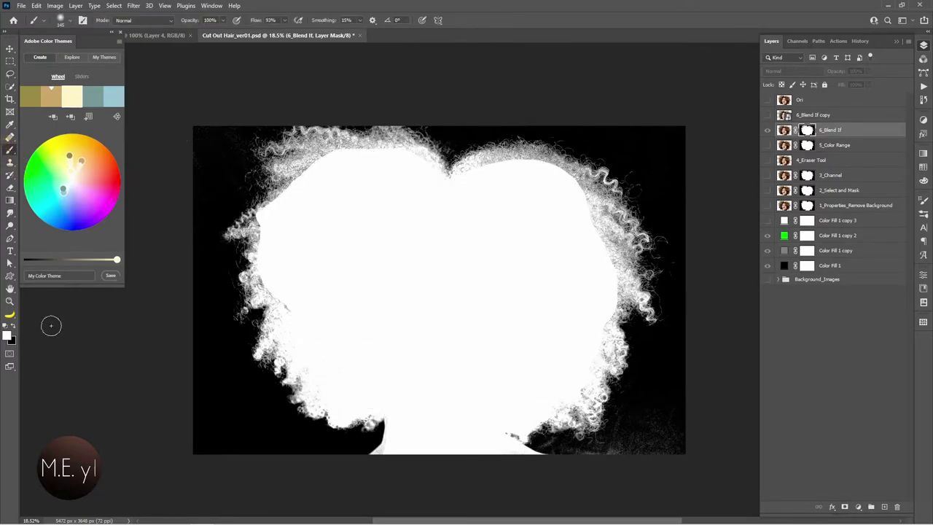
# - Brighten the top and left hair edges white in the mask with an Overlay brush
pyautogui.moveTo(254, 218)
pyautogui.mouseDown()
pyautogui.moveTo(389, 148)
pyautogui.moveTo(502, 159)
pyautogui.moveTo(614, 291)
pyautogui.moveTo(607, 347)
pyautogui.mouseUp()
pyautogui.moveTo(263, 237); pyautogui.dragTo(328, 342)
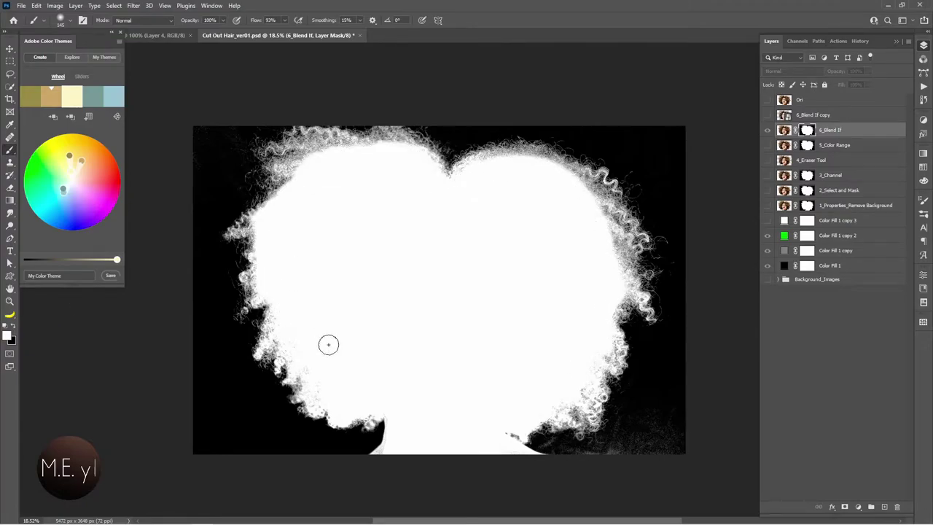
pyautogui.click(161, 22)
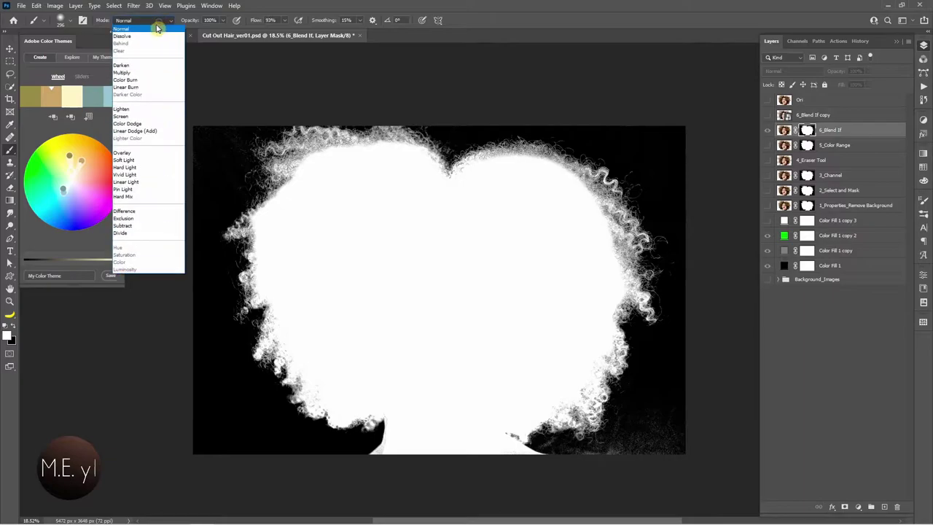
pyautogui.click(144, 155)
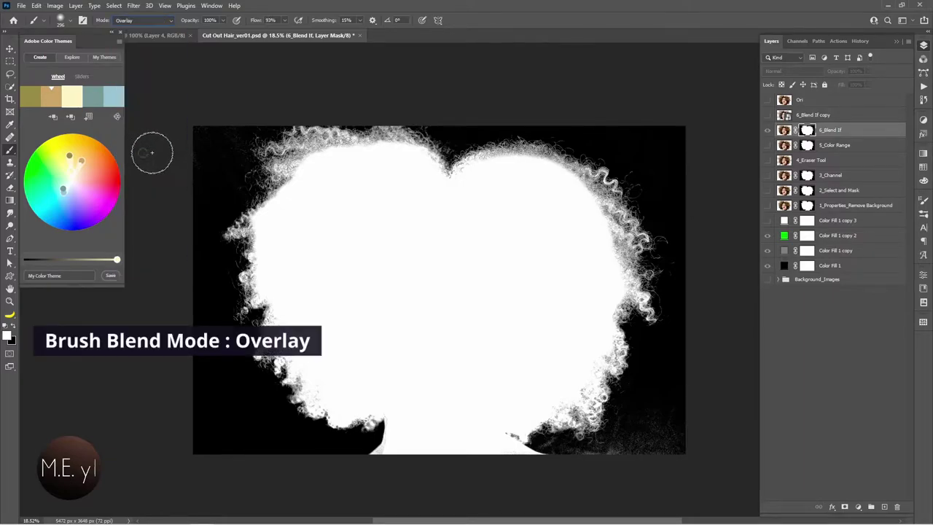
pyautogui.moveTo(333, 173)
pyautogui.mouseDown()
pyautogui.moveTo(302, 163)
pyautogui.moveTo(310, 150)
pyautogui.mouseUp()
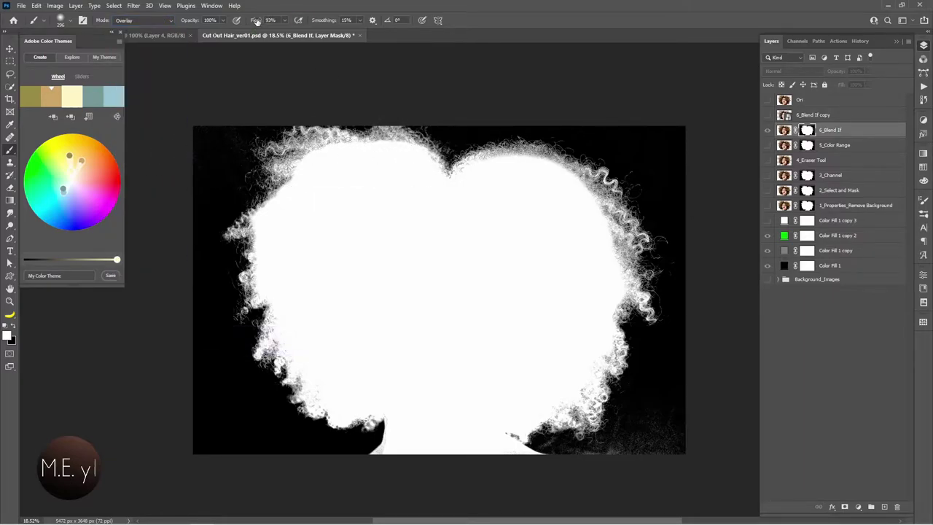
pyautogui.moveTo(558, 163); pyautogui.dragTo(616, 264)
# - Darken the lower-right speckles black, brighten the right curls, and exit mask view
pyautogui.press('x')
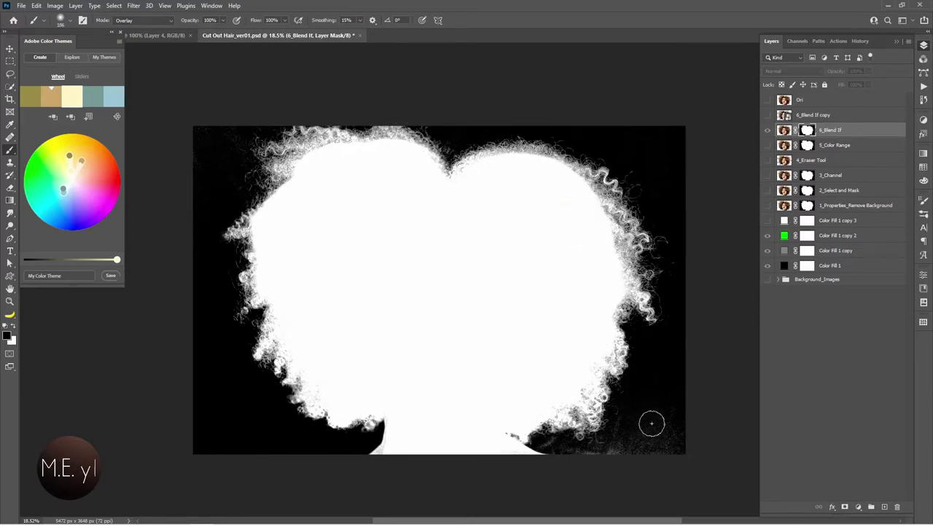
pyautogui.moveTo(649, 422); pyautogui.dragTo(576, 455)
pyautogui.click(151, 22)
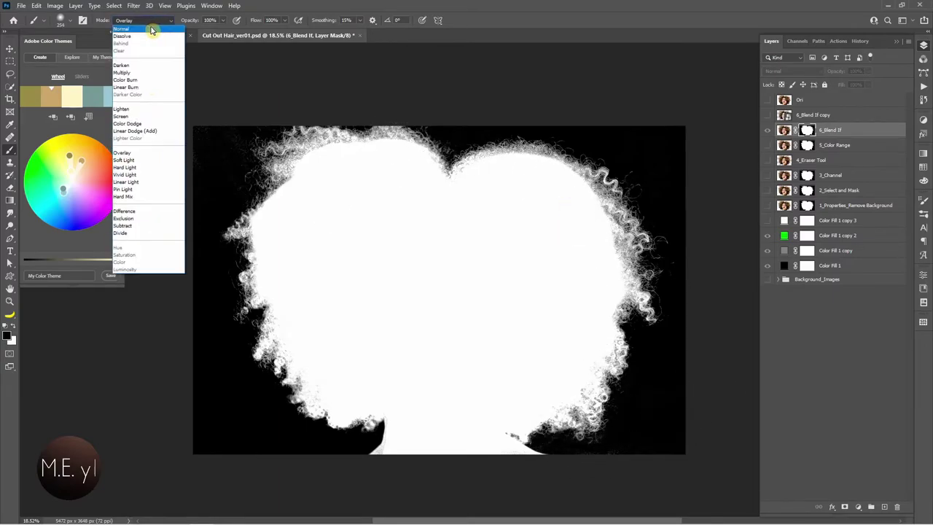
pyautogui.click(153, 29)
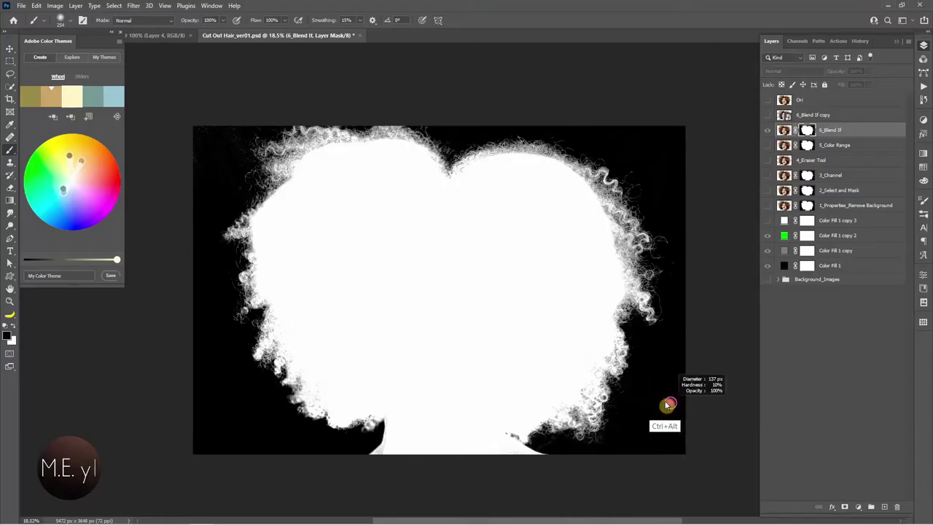
pyautogui.hotkey('shift', 'alt', 'o')
pyautogui.press('x')
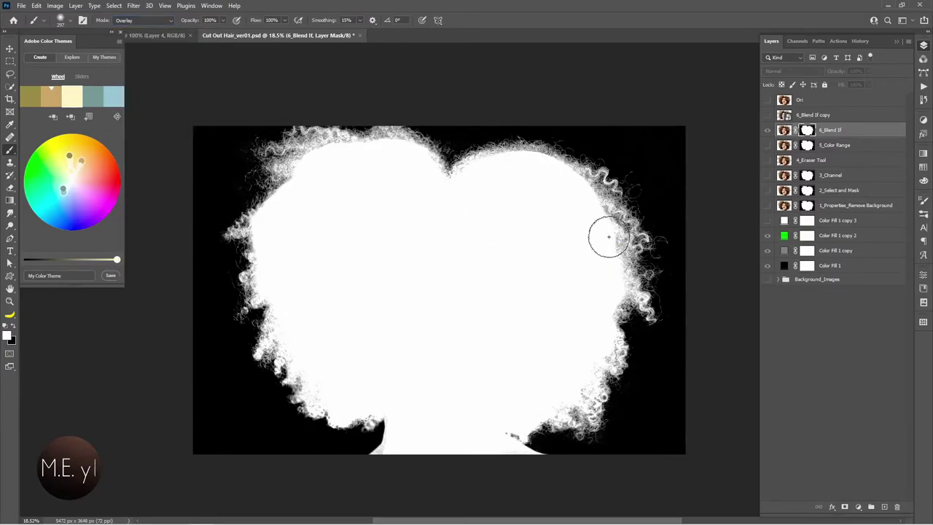
pyautogui.moveTo(584, 189); pyautogui.dragTo(619, 233)
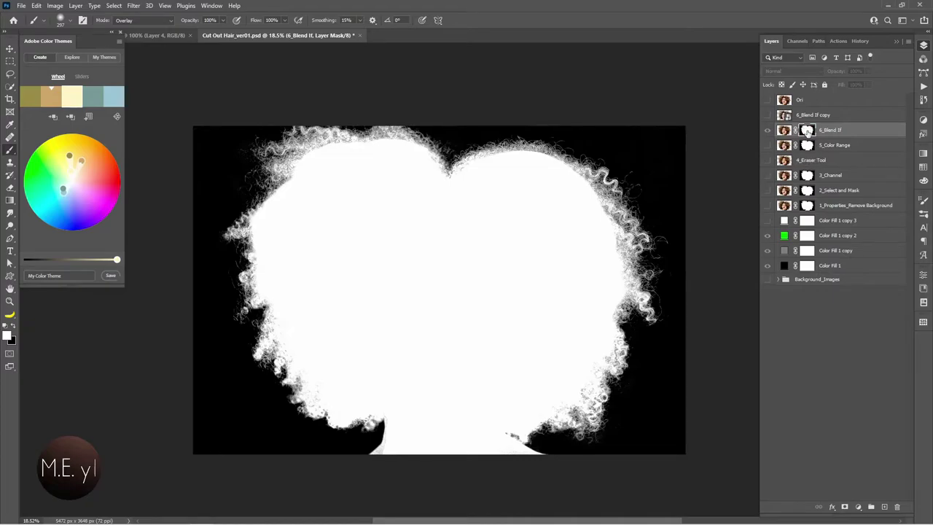
pyautogui.keyDown('alt'); pyautogui.click(807, 132); pyautogui.keyUp('alt')
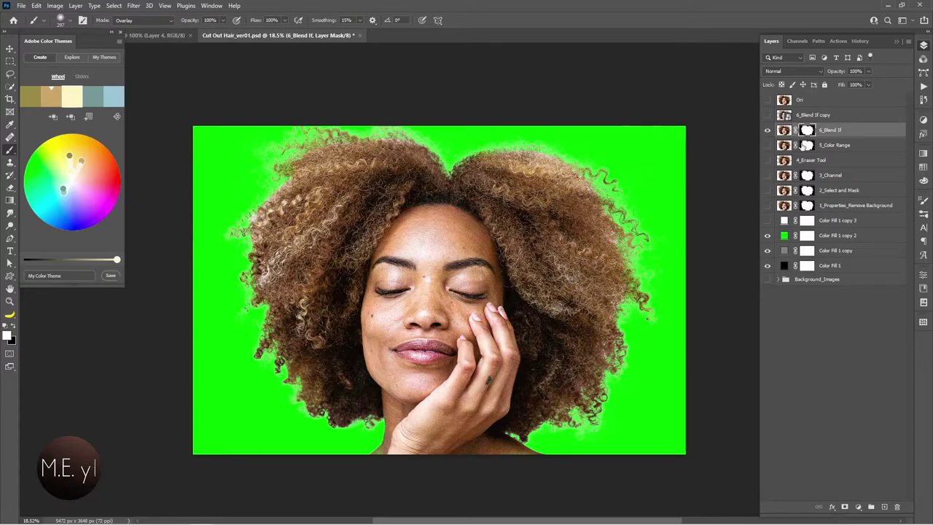
# - Shrink the brush to about 234 px, refine the top-right hair, and set Normal mode
pyautogui.moveTo(510, 211); pyautogui.dragTo(495, 208)
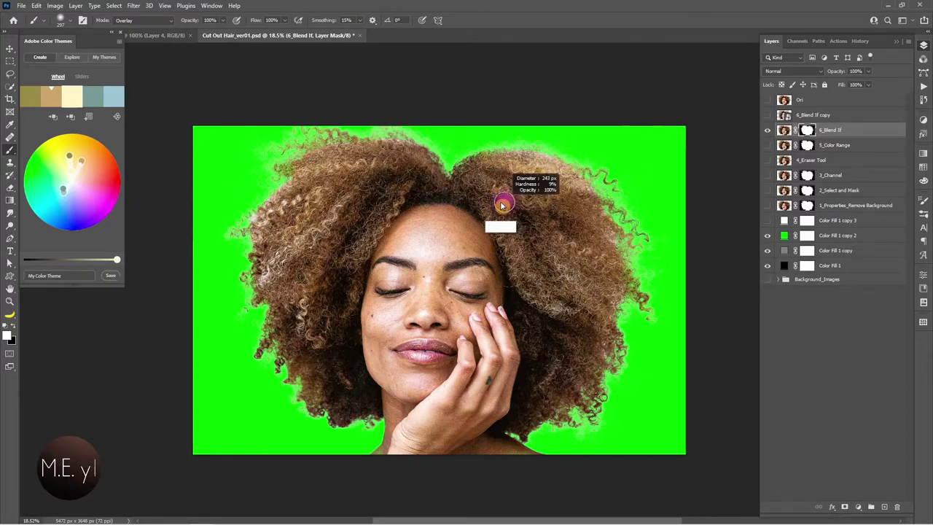
pyautogui.moveTo(526, 158); pyautogui.dragTo(517, 153)
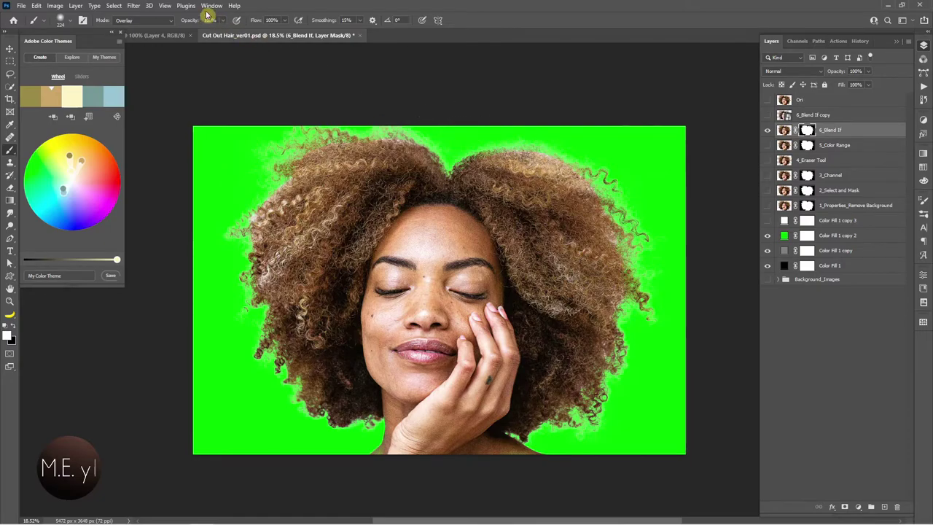
pyautogui.click(162, 22)
pyautogui.scroll(3, 161, 27)
pyautogui.click(159, 33)
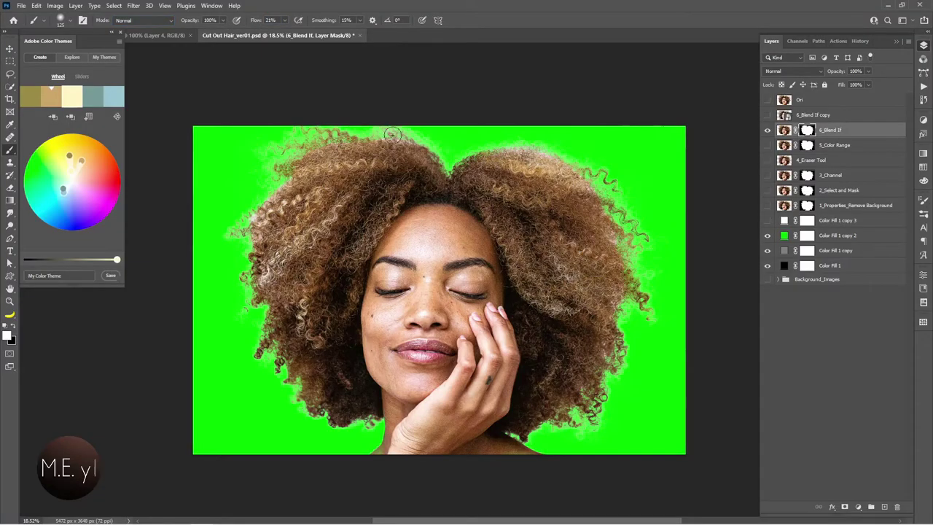
# - Paint black in Overlay at 10% flow, check the mask, then reset to white at 100%
pyautogui.press('x')
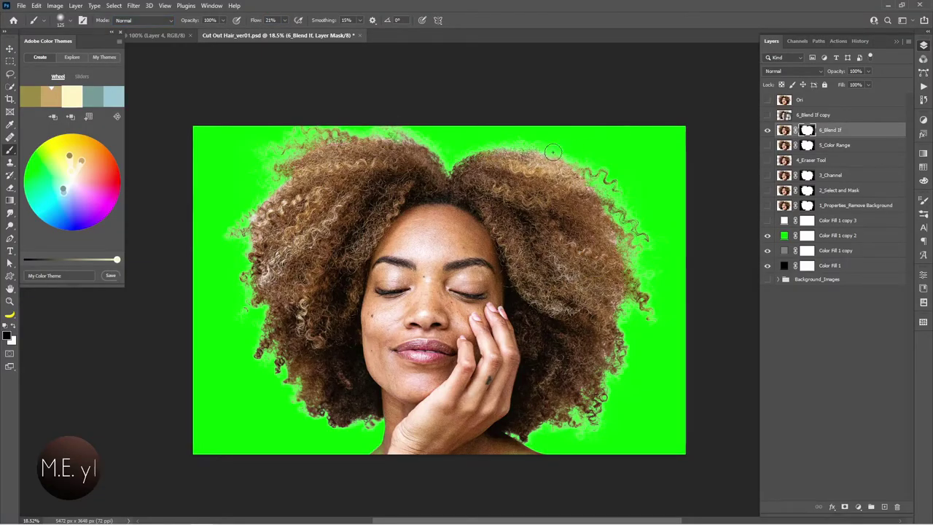
pyautogui.hotkey('alt', 'shift', 'o')
pyautogui.hotkey('shift', '1')
pyautogui.keyDown('alt'); pyautogui.click(807, 131); pyautogui.keyUp('alt')
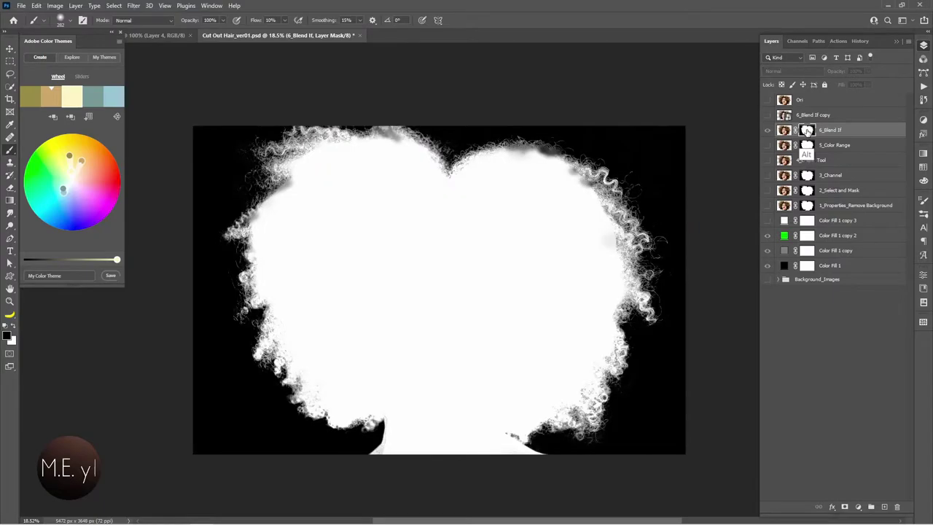
pyautogui.press('x')
pyautogui.hotkey('shift', '0')
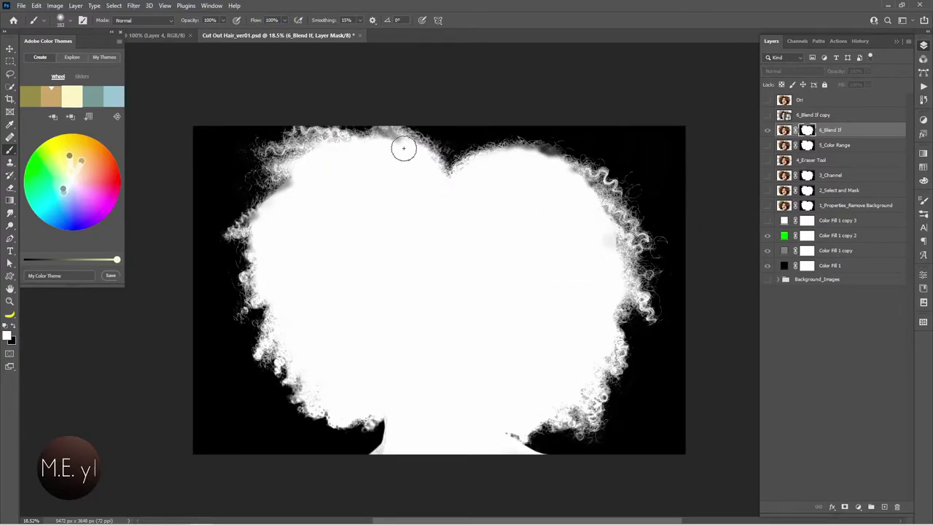
pyautogui.keyDown('alt'); pyautogui.click(807, 131); pyautogui.keyUp('alt')
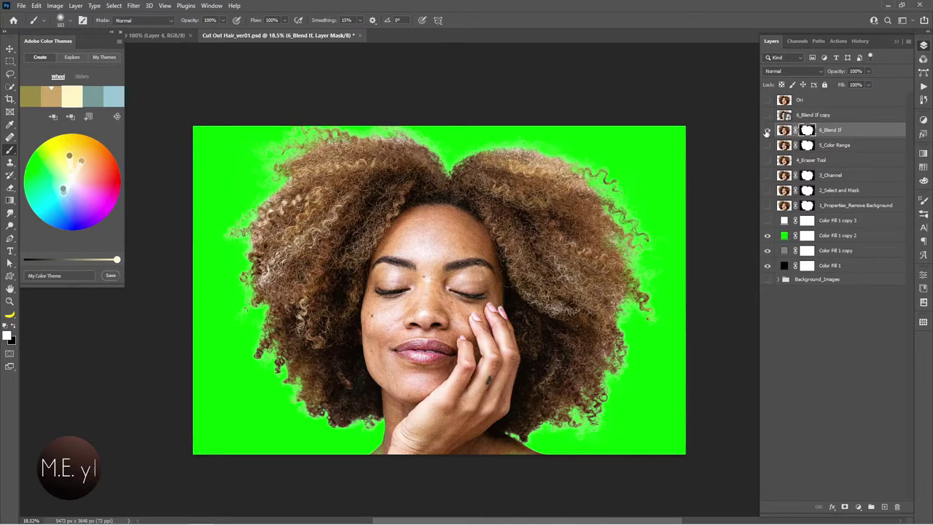
# - Compare the 1_Properties_Remove Background, 2_Select and Mask and 3_Channel cut-outs over green
pyautogui.click(767, 130)
pyautogui.click(767, 206)
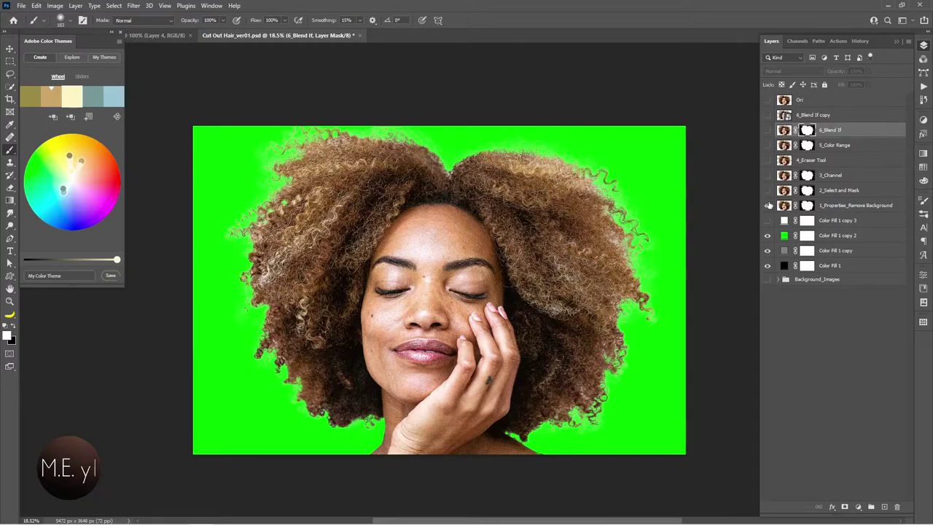
pyautogui.click(767, 206)
pyautogui.click(768, 191)
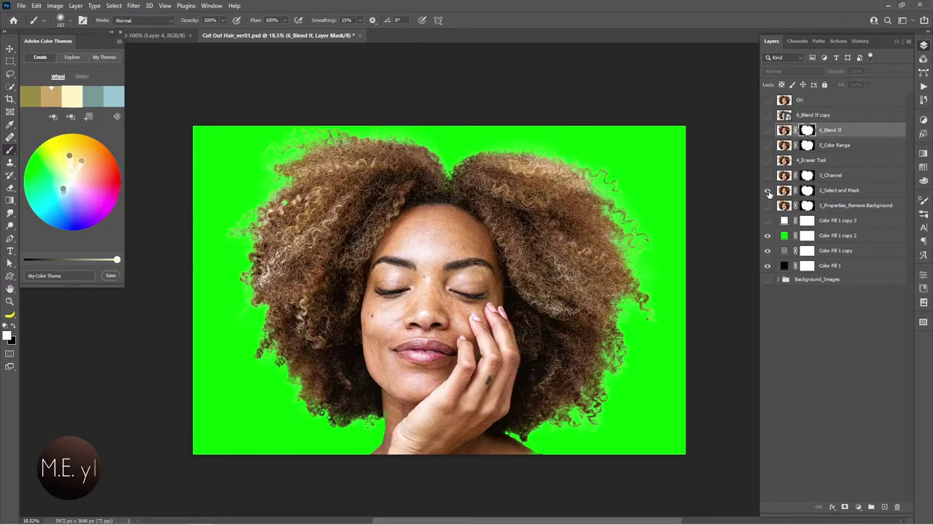
pyautogui.click(768, 191)
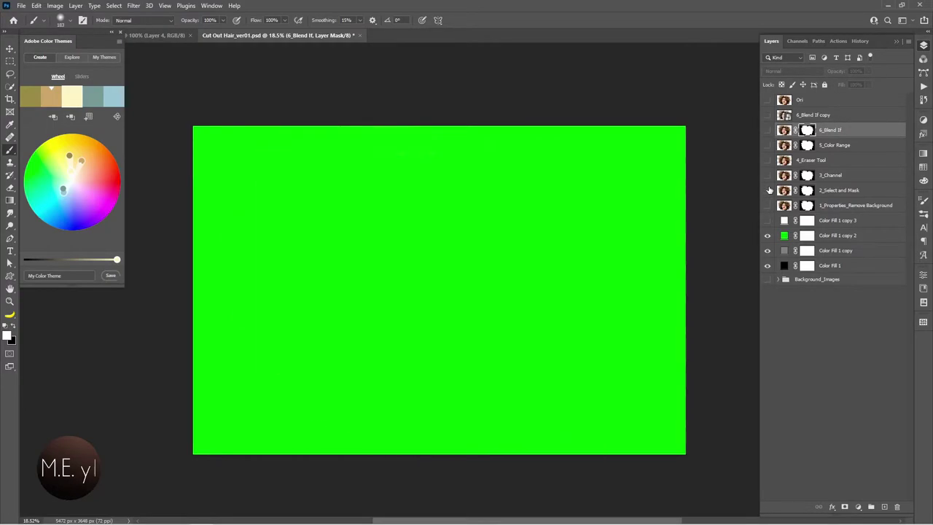
pyautogui.click(766, 176)
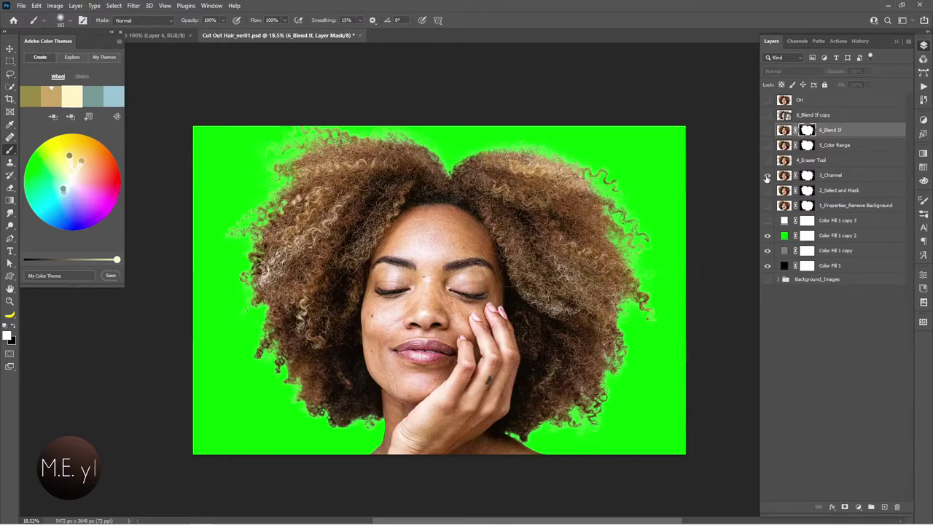
pyautogui.click(767, 177)
# - Compare the 4_Eraser Tool and 5_Color Range cut-outs, then show 6_Blend If over grey
pyautogui.click(766, 160)
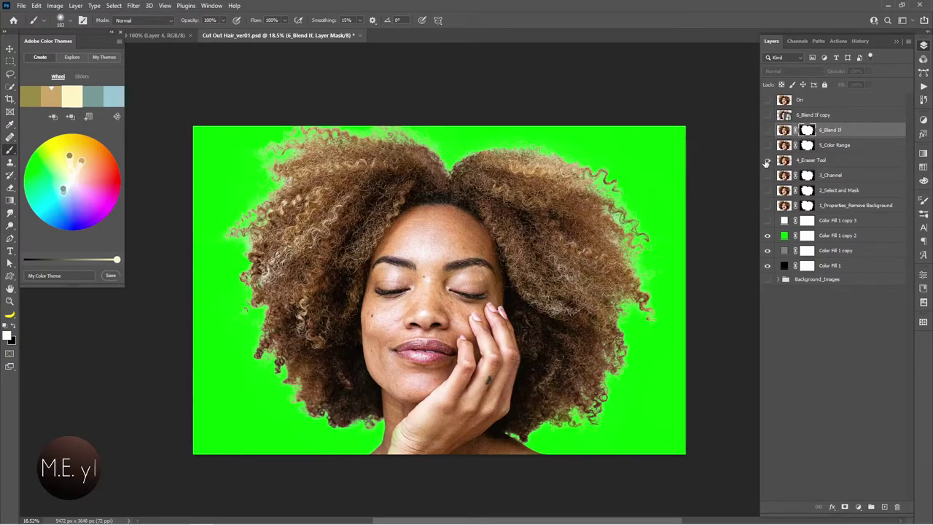
pyautogui.click(767, 159)
pyautogui.click(767, 145)
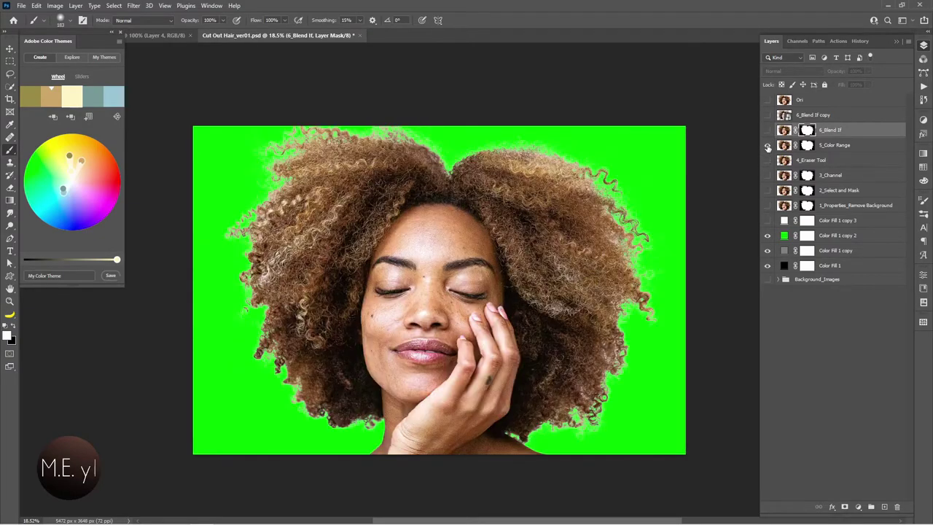
pyautogui.click(767, 145)
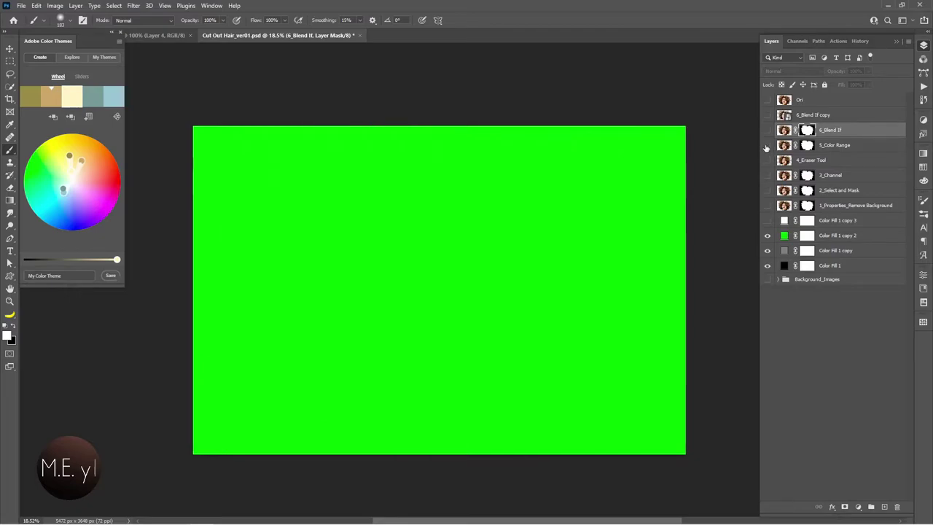
pyautogui.click(768, 131)
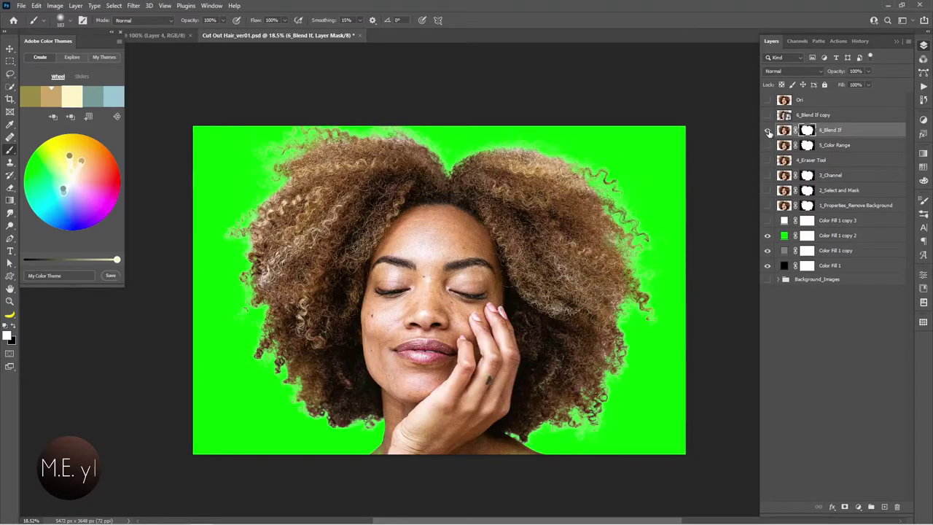
pyautogui.doubleClick(767, 131)
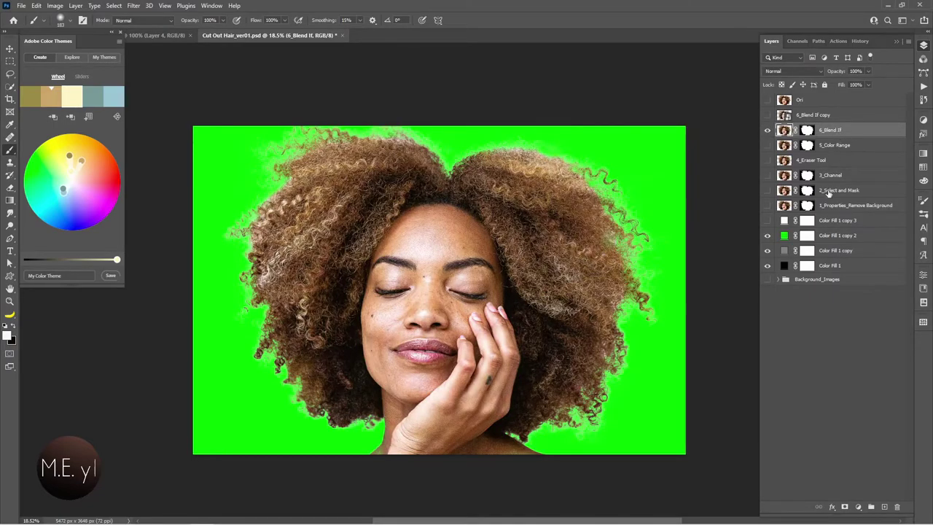
pyautogui.click(767, 235)
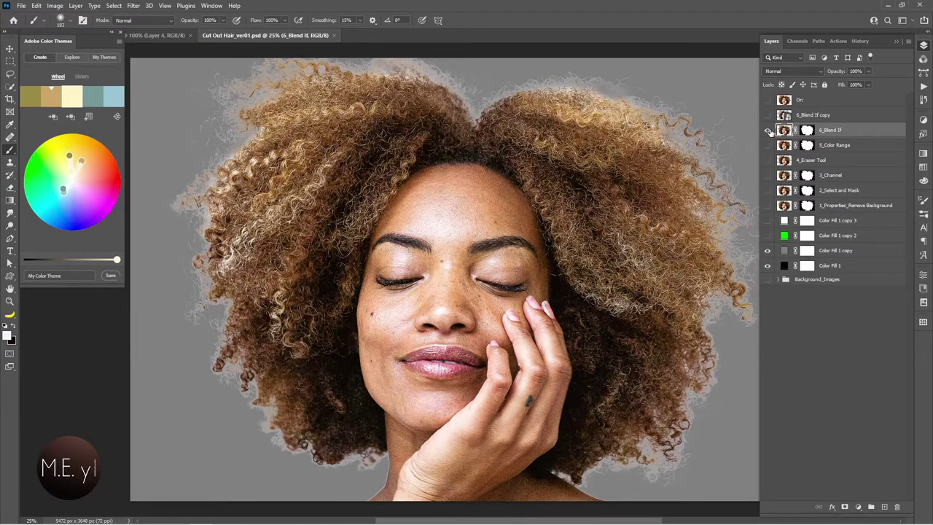
# - Apply a Minimum filter with a 3.1 px radius to the 6_Blend If mask
pyautogui.hotkey('ctrl', '-')
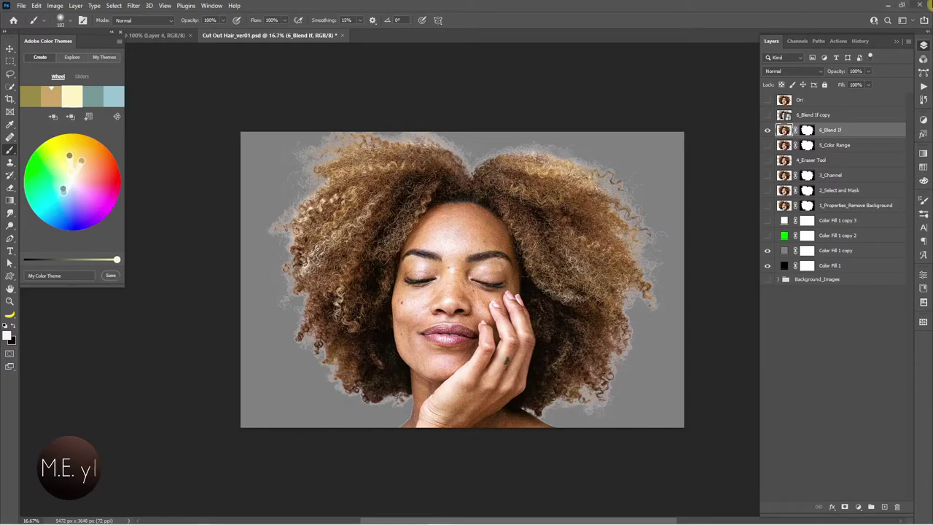
pyautogui.click(806, 129)
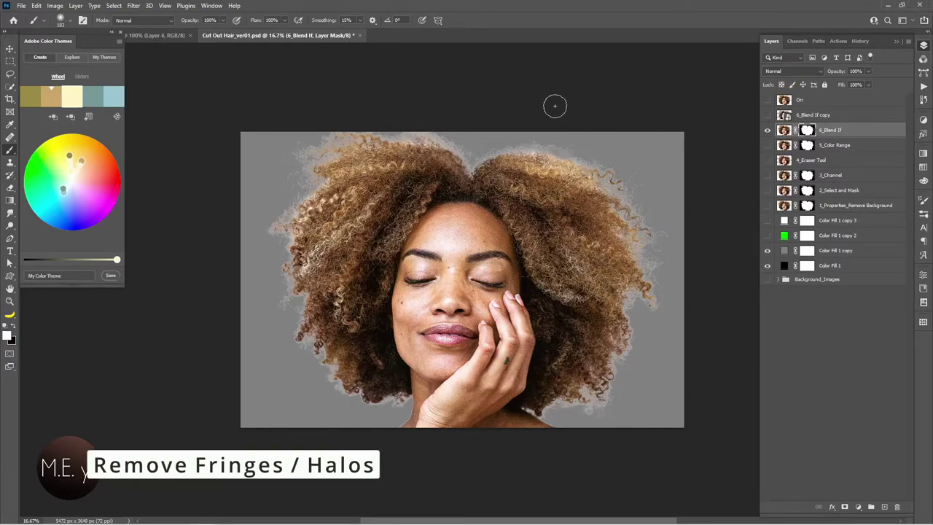
pyautogui.click(134, 6)
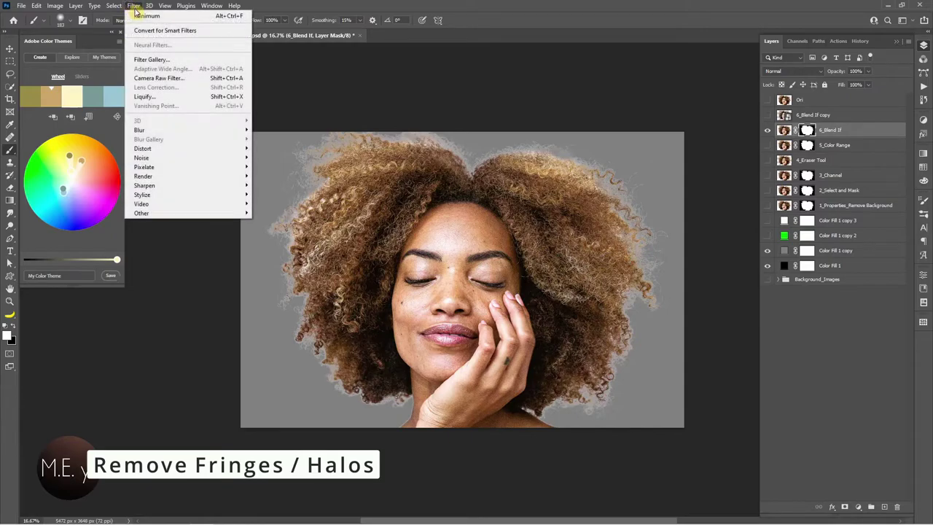
pyautogui.moveTo(186, 213)
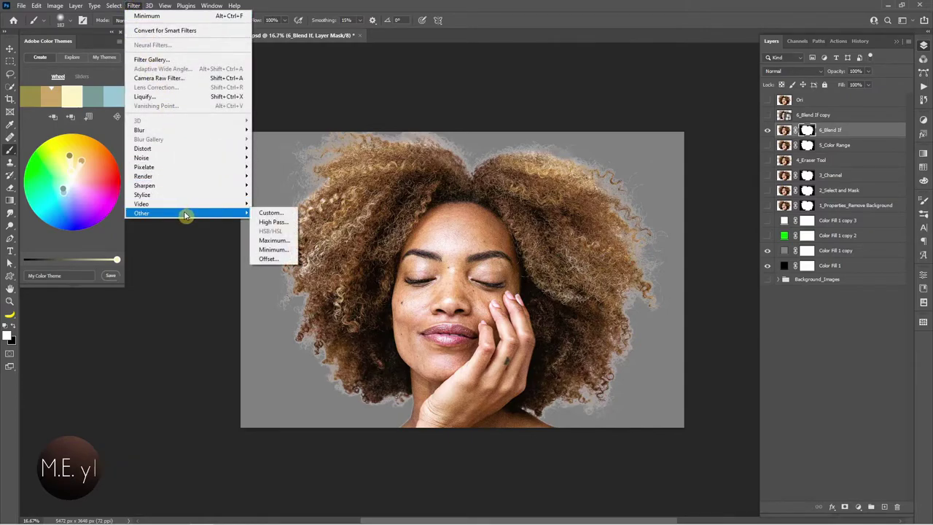
pyautogui.click(287, 252)
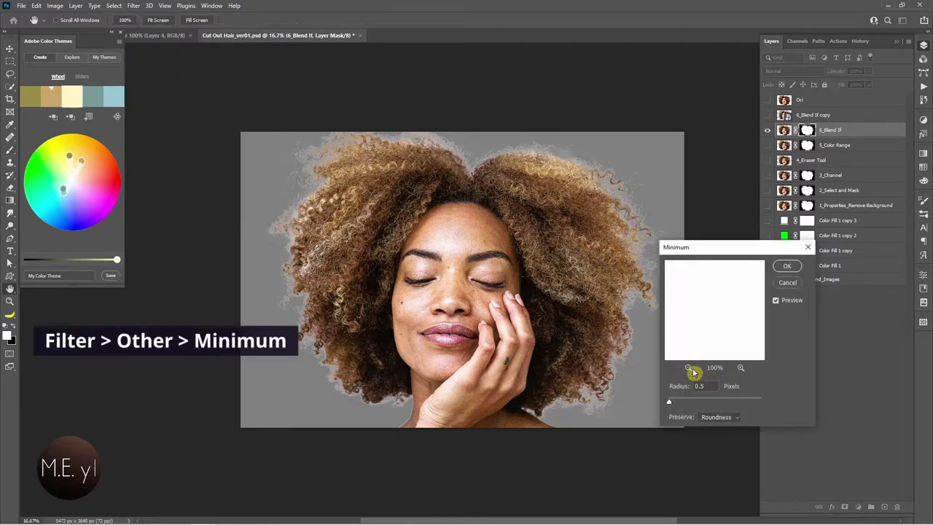
pyautogui.click(688, 367)
pyautogui.moveTo(669, 401)
pyautogui.mouseDown()
pyautogui.moveTo(744, 406)
pyautogui.moveTo(683, 406)
pyautogui.mouseUp()
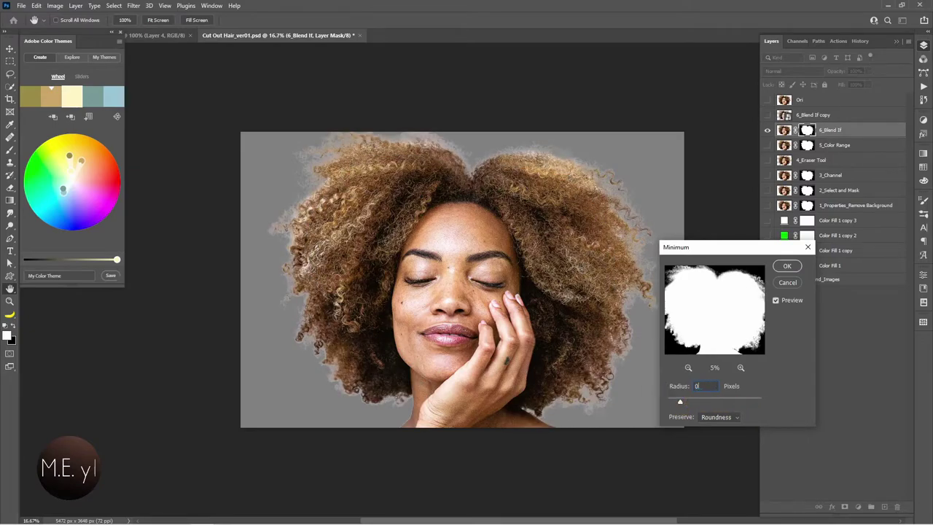
pyautogui.click(787, 268)
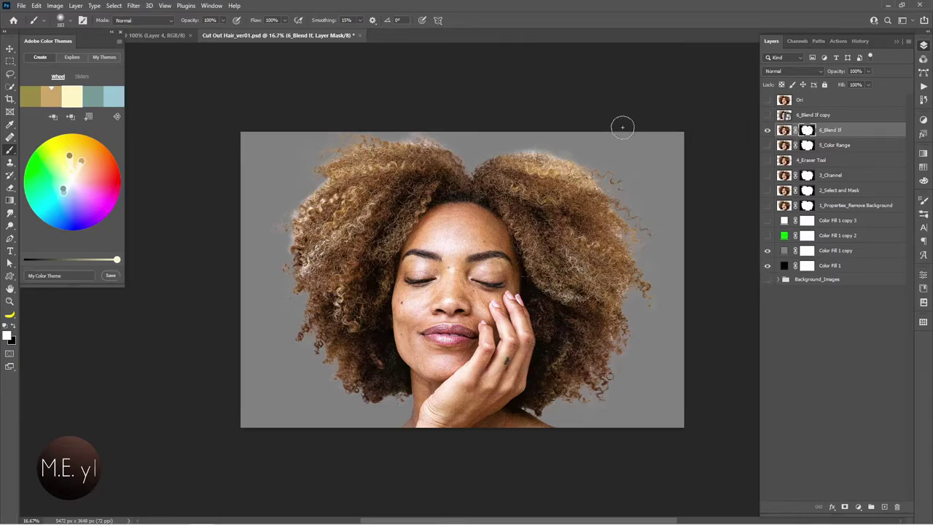
# - Set the brush to Overlay mode, size 288, 11% flow, painting black on the 6_Blend If mask
pyautogui.click(143, 20)
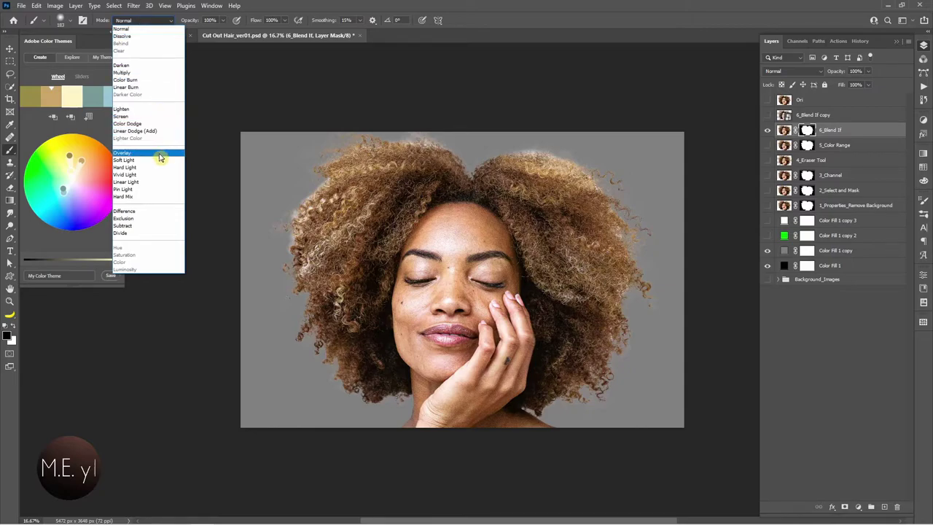
pyautogui.click(159, 153)
pyautogui.moveTo(559, 199); pyautogui.dragTo(546, 199)
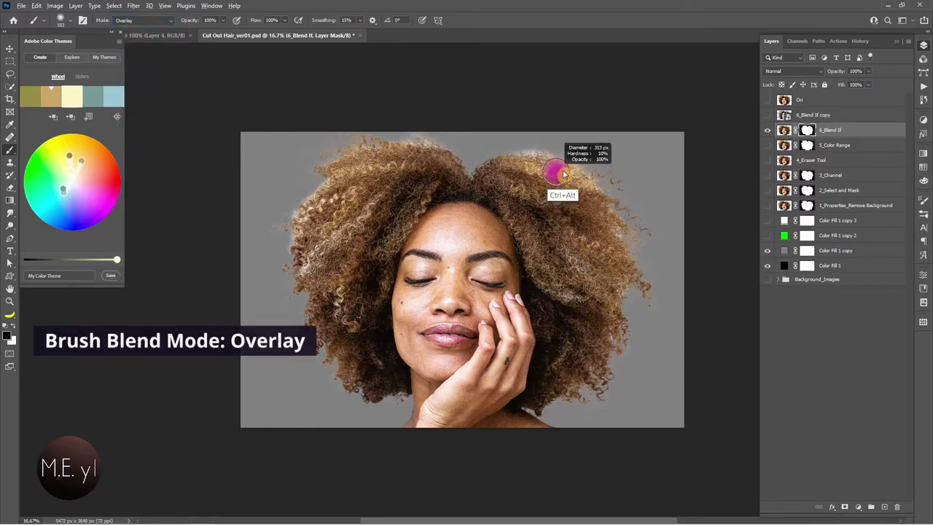
pyautogui.moveTo(254, 20); pyautogui.dragTo(216, 29)
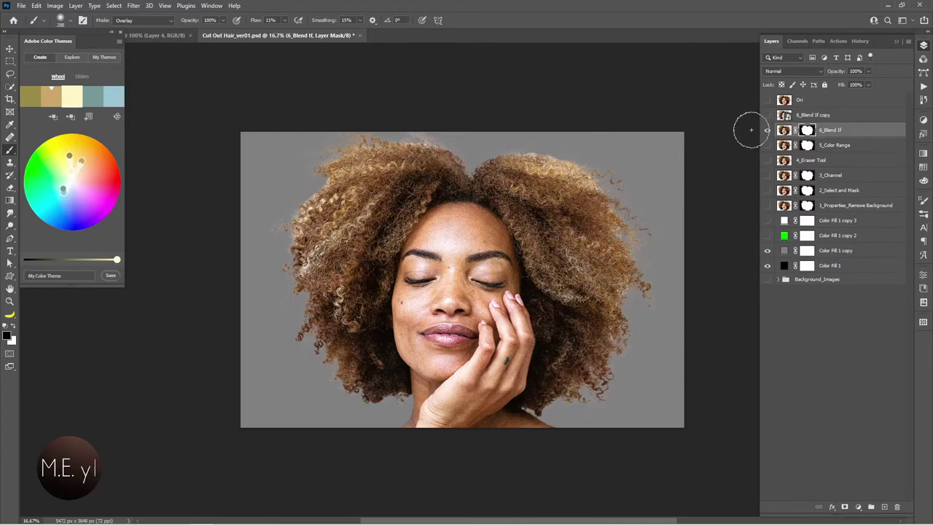
pyautogui.hotkey('ctrl', '2')
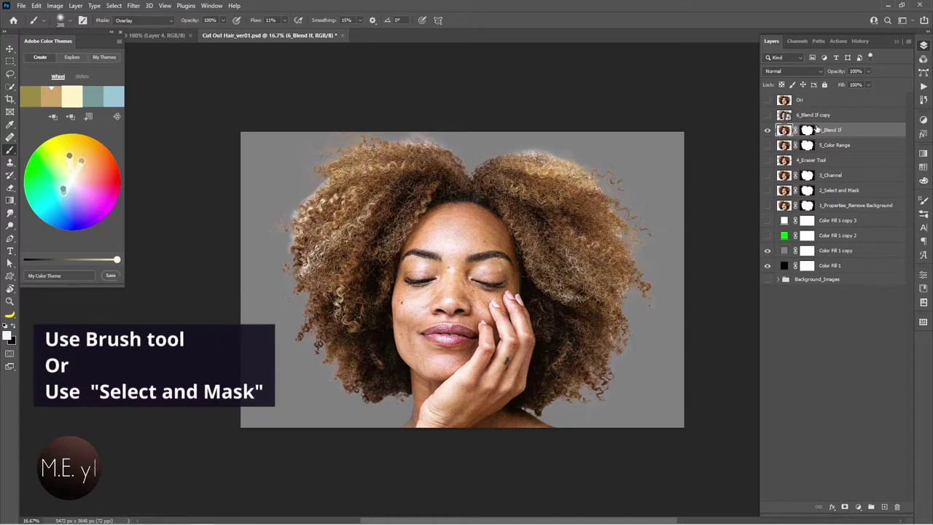
pyautogui.click(807, 130)
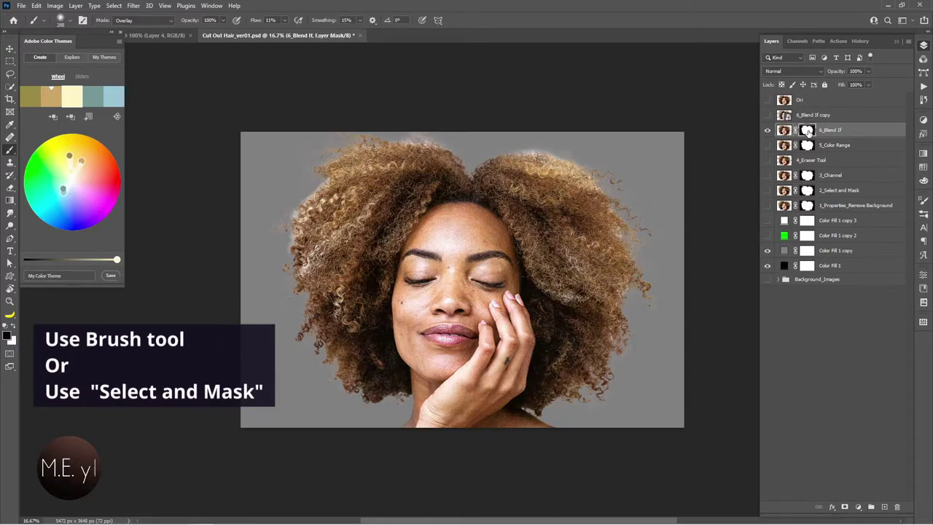
# - In Select and Mask, clean the light patch at the top of the hair with the Refine Edge Brush
pyautogui.doubleClick(808, 131)
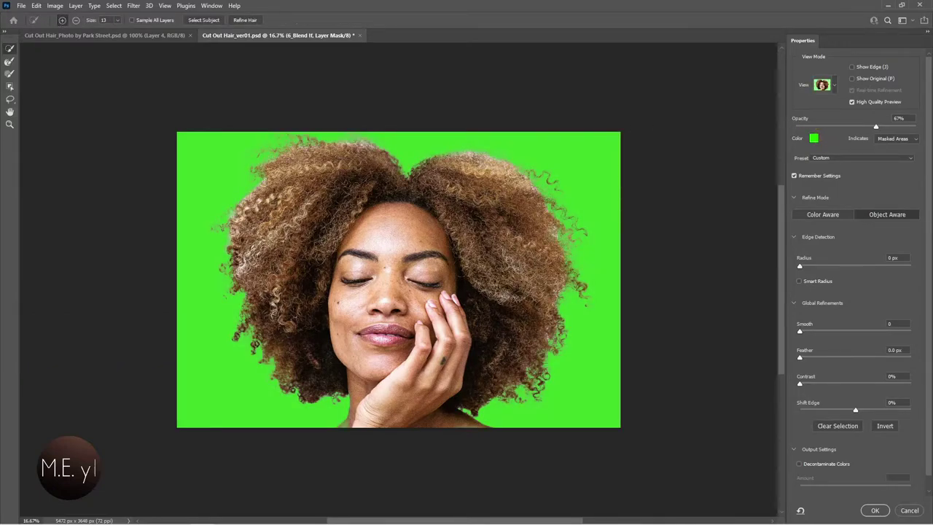
pyautogui.click(10, 64)
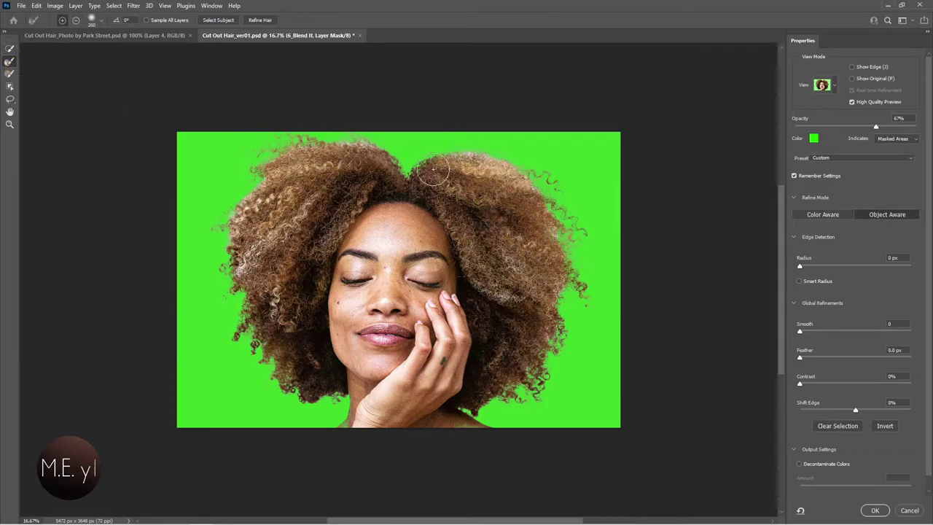
pyautogui.keyDown('alt'); pyautogui.rightClick(248, 174); pyautogui.keyUp('alt')
pyautogui.press('b')
pyautogui.press('r')
pyautogui.press('b')
pyautogui.press('r')
pyautogui.moveTo(366, 137); pyautogui.dragTo(383, 140)
# - Output the refinement to Layer Mask and apply it
pyautogui.scroll(-1, 931, 484)
pyautogui.click(889, 489)
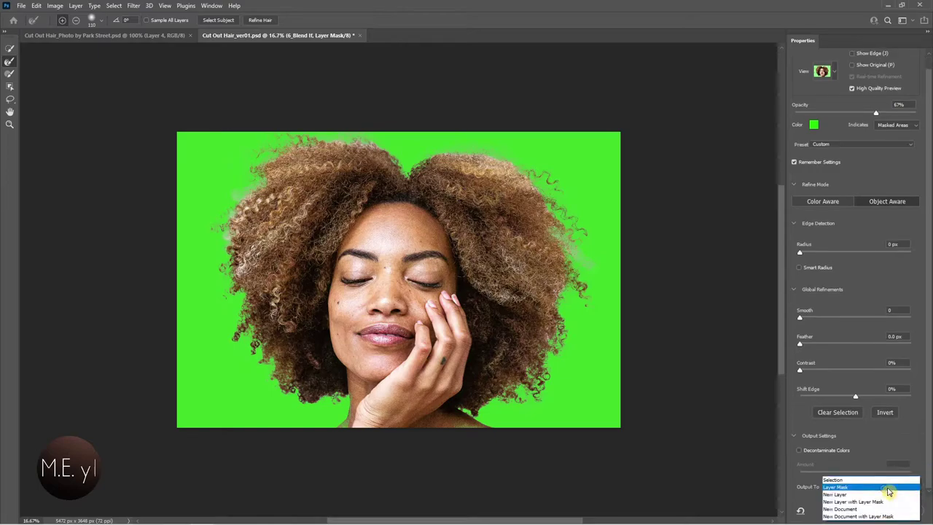
pyautogui.click(889, 487)
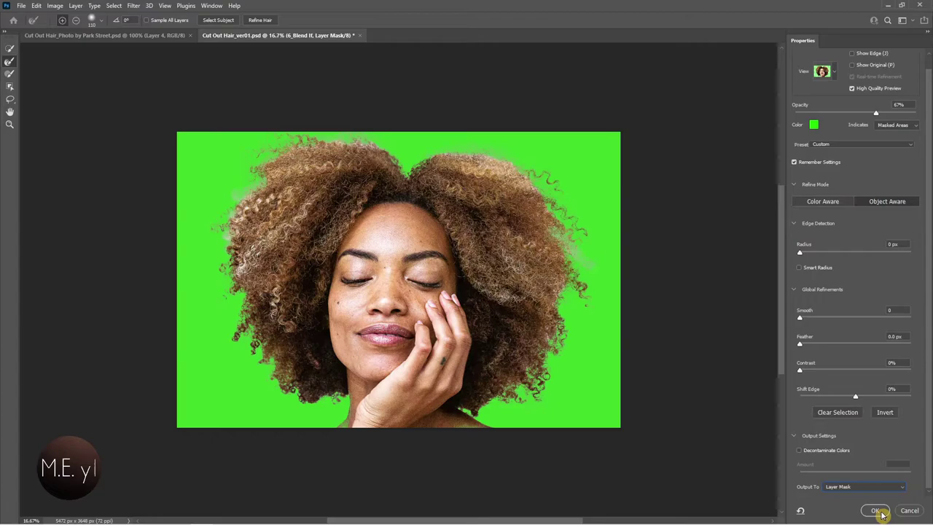
pyautogui.click(880, 512)
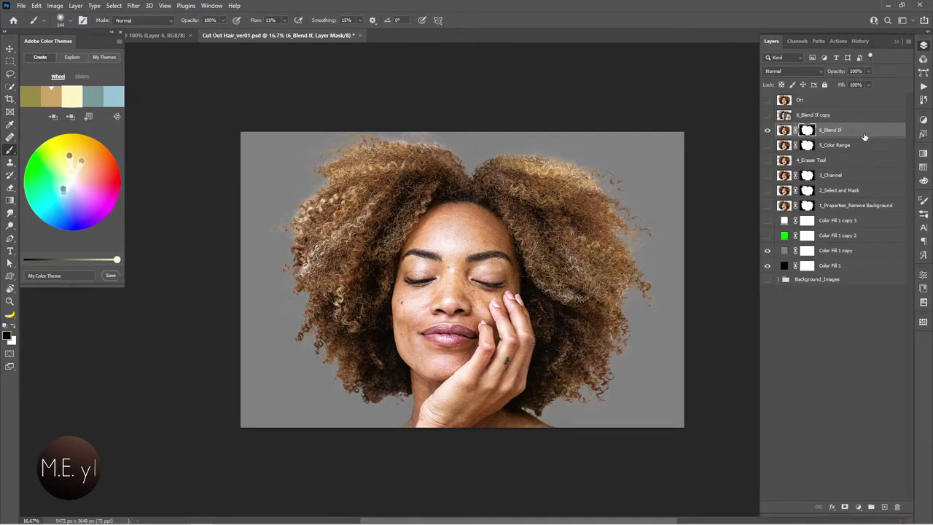
# - Hide the grey backdrop and 6_Blend If, and make 5_Color Range the working layer over black
pyautogui.click(766, 250)
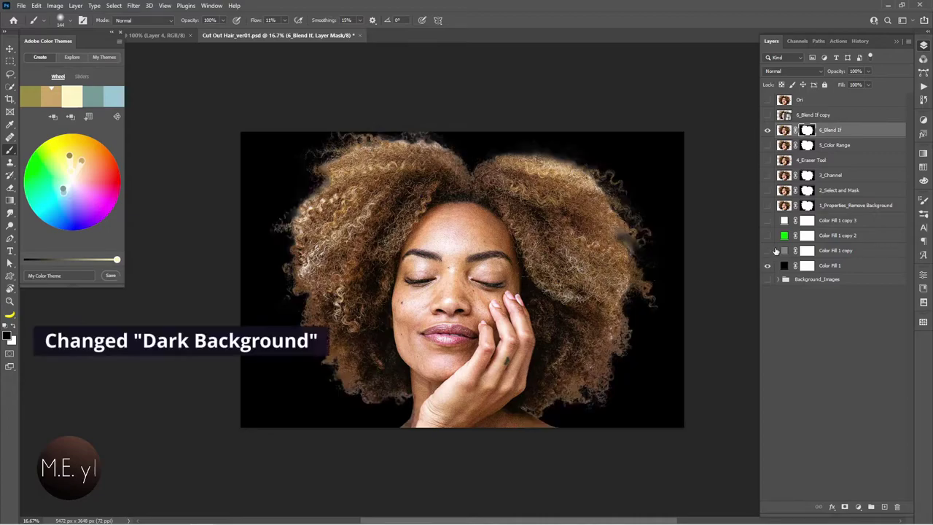
pyautogui.click(766, 130)
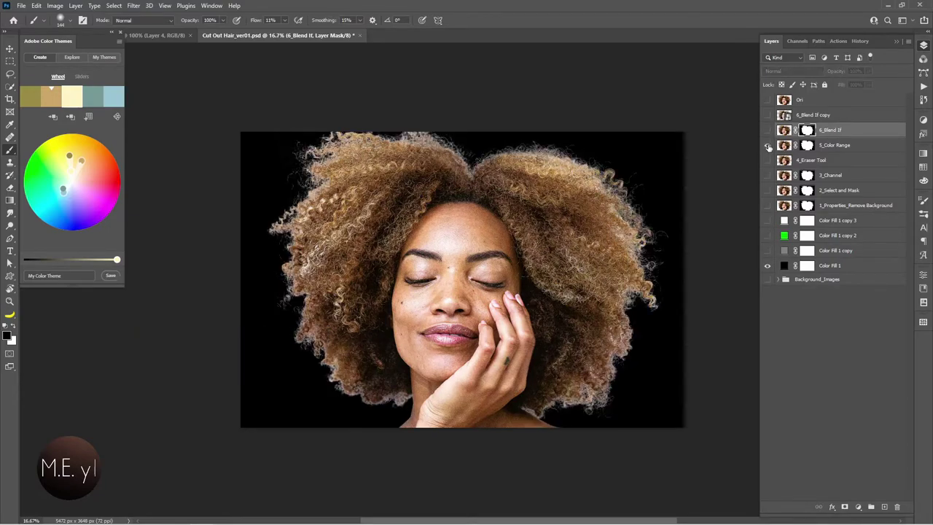
pyautogui.click(845, 148)
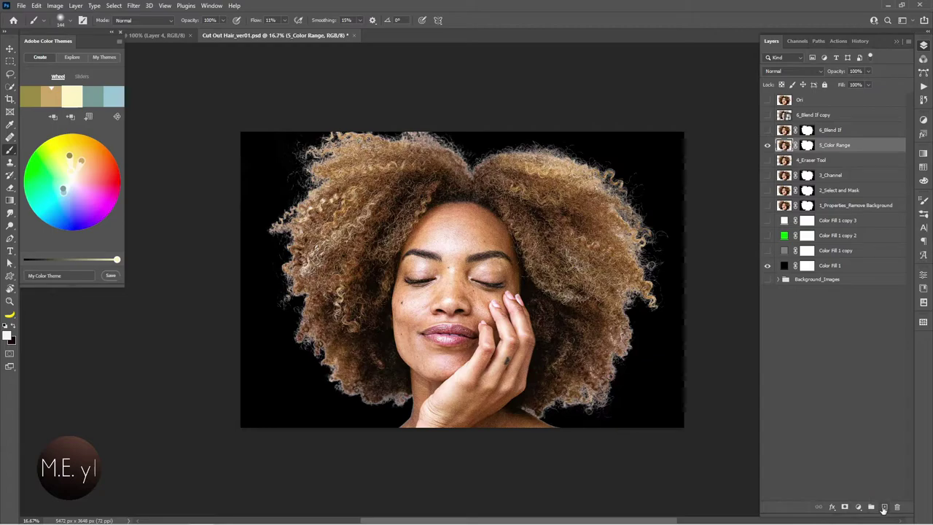
pyautogui.click(891, 479)
# - Add a new Layer 1 clipped to 5_Color Range in Darken blend mode
pyautogui.hotkey('ctrl', 'shift', 'n')
pyautogui.press('Return')
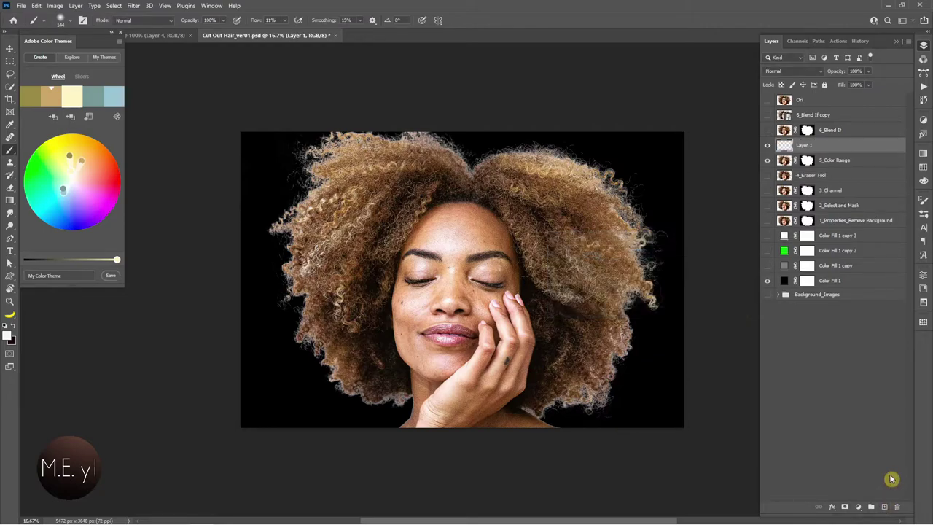
pyautogui.keyDown('alt'); pyautogui.click(827, 153); pyautogui.keyUp('alt')
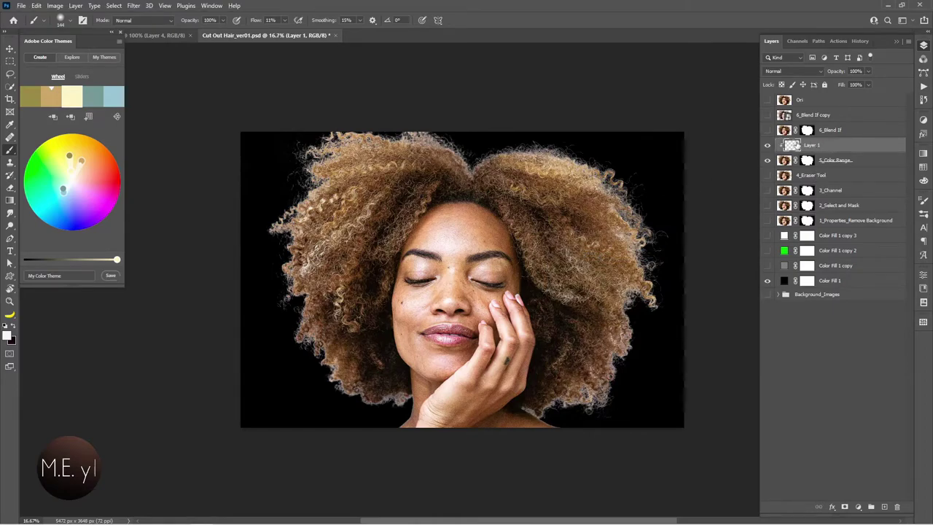
pyautogui.click(787, 73)
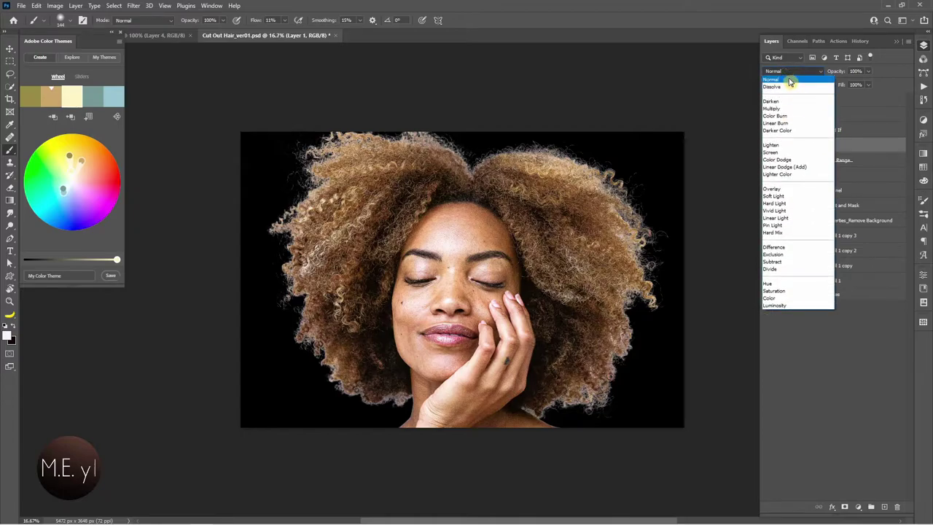
pyautogui.click(789, 104)
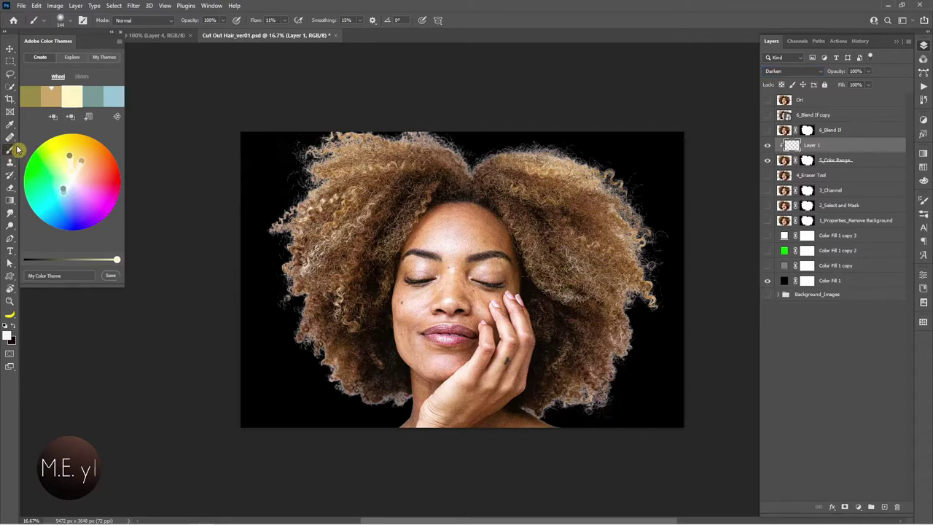
# - Sample a hair brown and paint over the light strands on the lower-left hair edge
pyautogui.keyDown('alt'); pyautogui.click(442, 182); pyautogui.keyUp('alt')
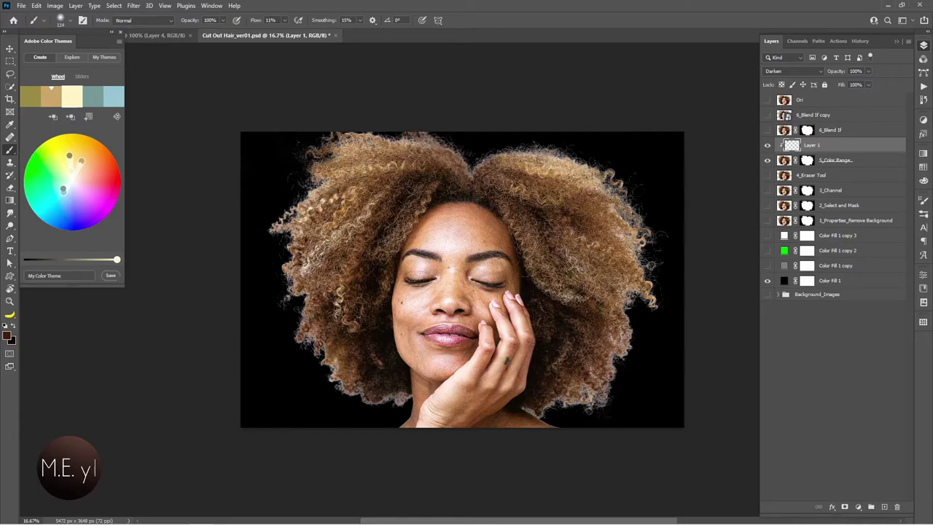
pyautogui.keyDown('alt'); pyautogui.click(311, 163); pyautogui.keyUp('alt')
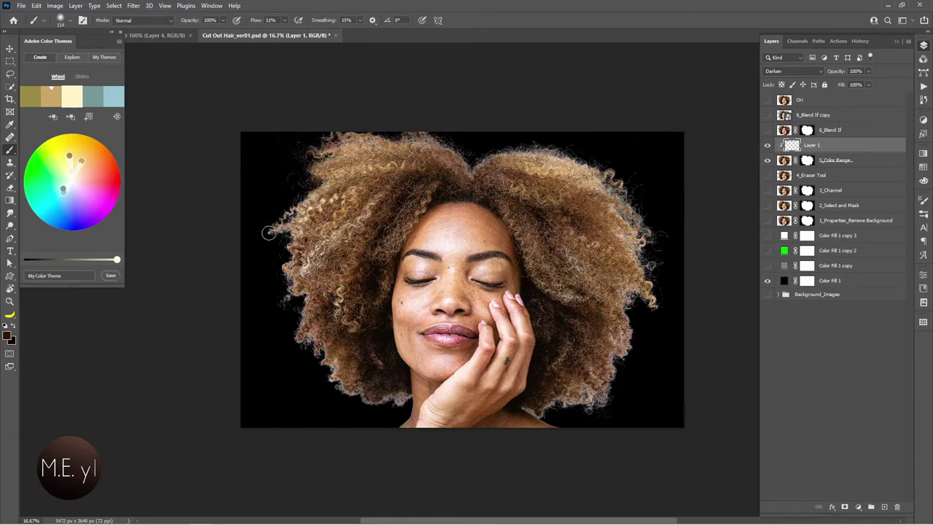
pyautogui.moveTo(300, 311)
pyautogui.mouseDown()
pyautogui.moveTo(331, 382)
pyautogui.moveTo(348, 377)
pyautogui.mouseUp()
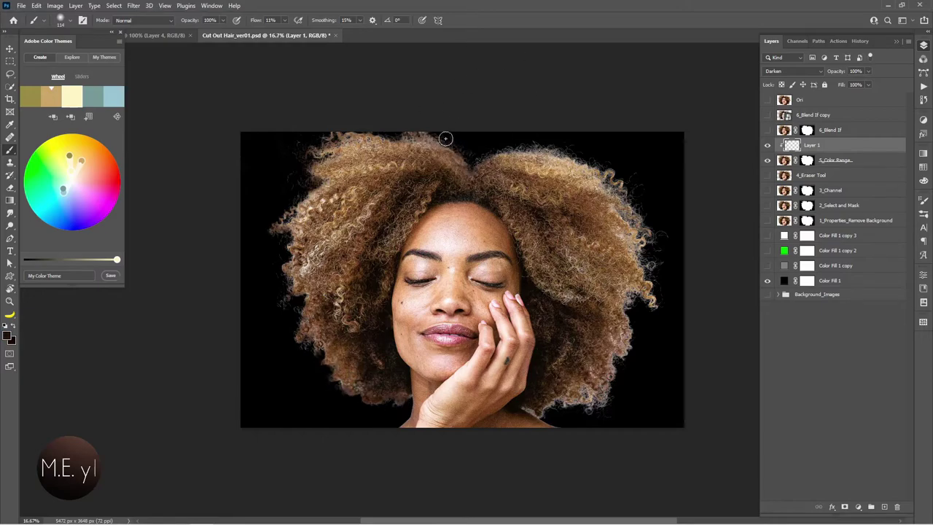
# - Add Layer 2 clipped to Layer 1 and set it to Darken blend mode
pyautogui.click(884, 506)
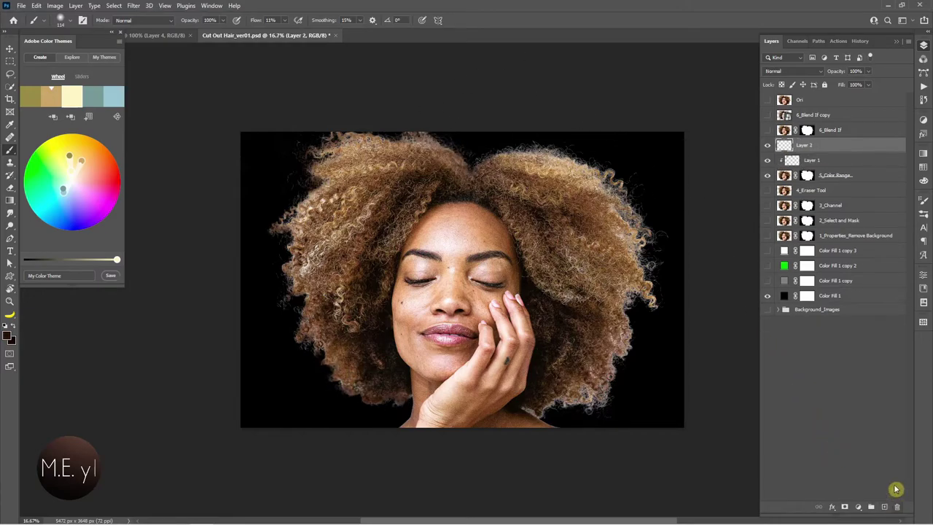
pyautogui.keyDown('alt'); pyautogui.click(814, 152); pyautogui.keyUp('alt')
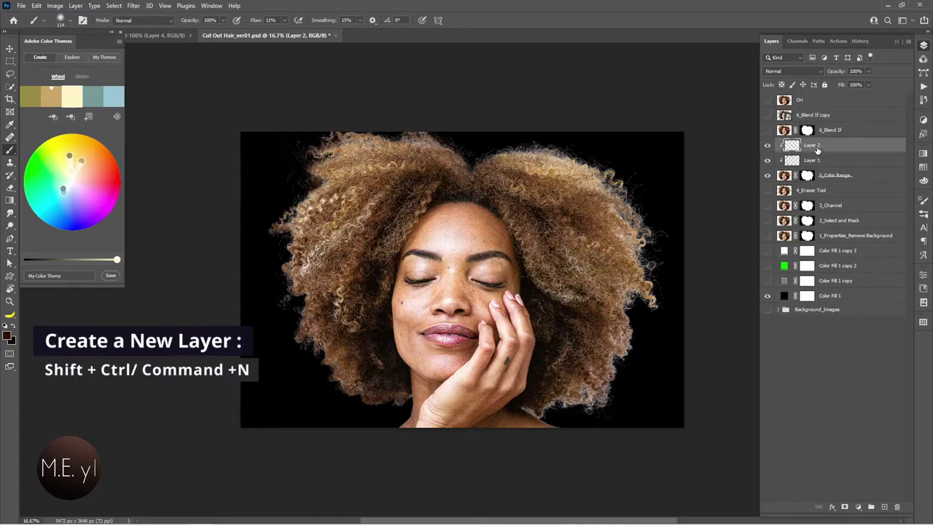
pyautogui.click(794, 71)
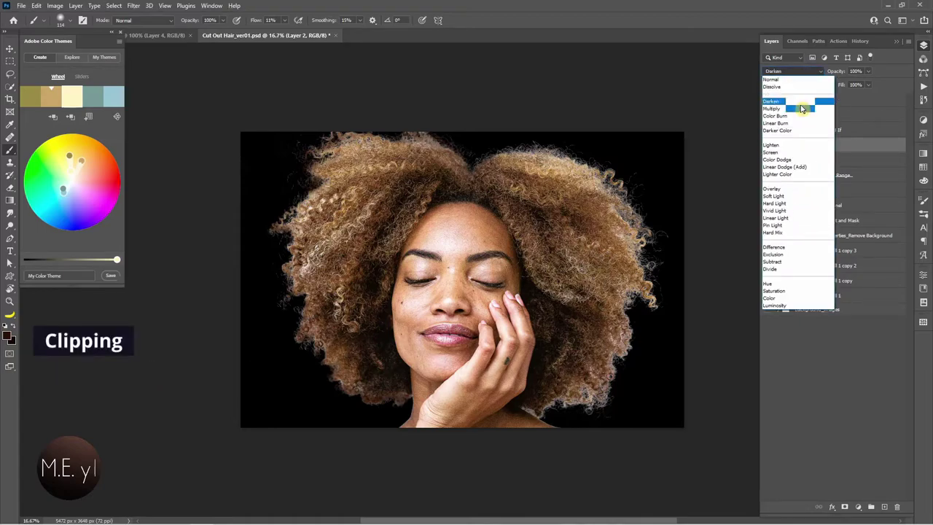
pyautogui.click(802, 101)
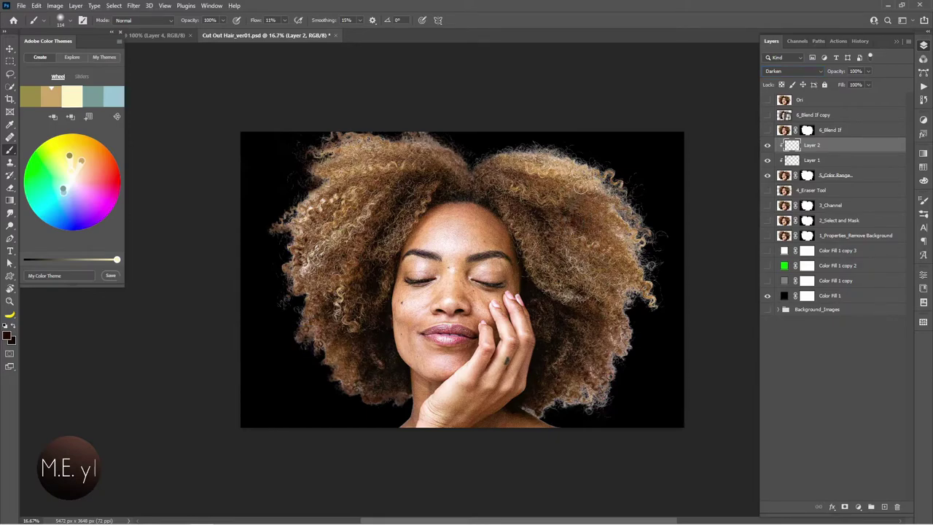
# - Clone Stamp nearby hair at size 156 and 13% flow over the right hair edge's wispy strands
pyautogui.press('s')
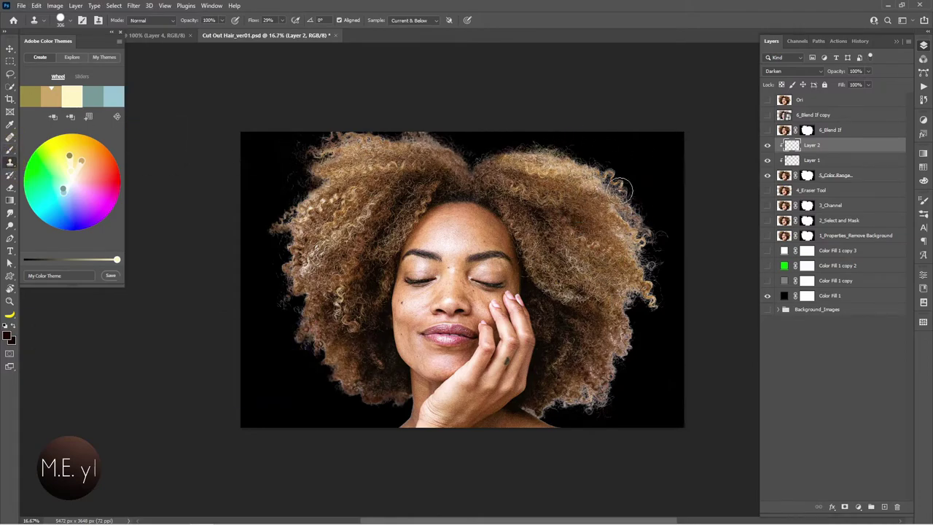
pyautogui.press('[')
pyautogui.keyDown('alt'); pyautogui.click(601, 238); pyautogui.keyUp('alt')
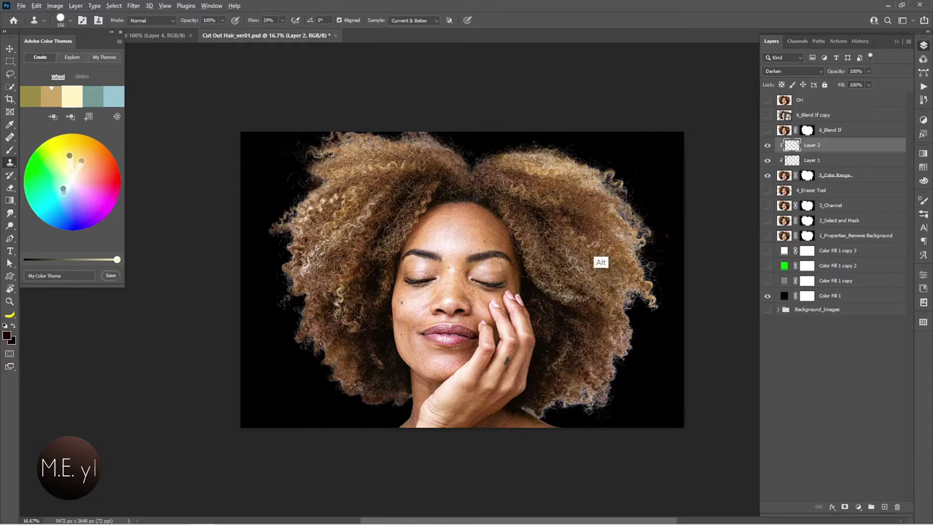
pyautogui.hotkey('shift', '1')
pyautogui.hotkey('shift', '3')
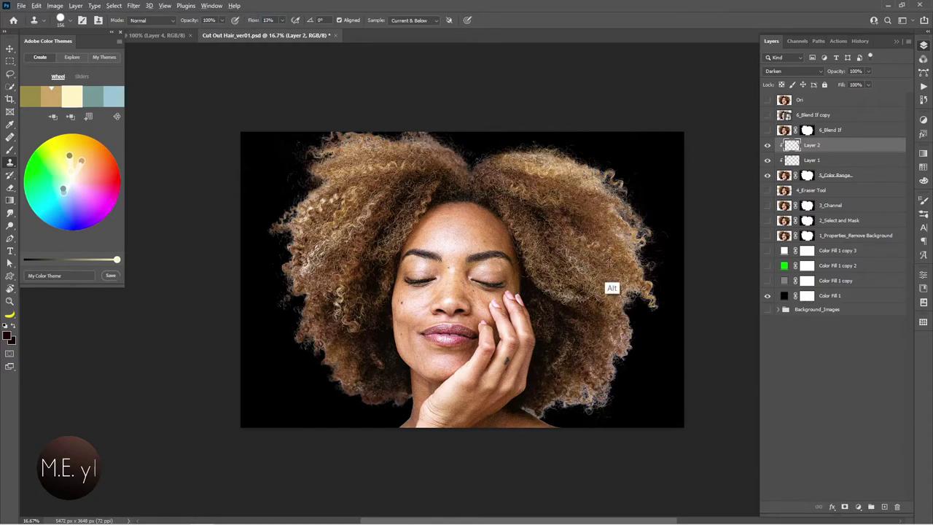
pyautogui.moveTo(610, 262)
pyautogui.mouseDown()
pyautogui.moveTo(614, 394)
pyautogui.moveTo(562, 411)
pyautogui.moveTo(602, 401)
pyautogui.moveTo(559, 397)
pyautogui.mouseUp()
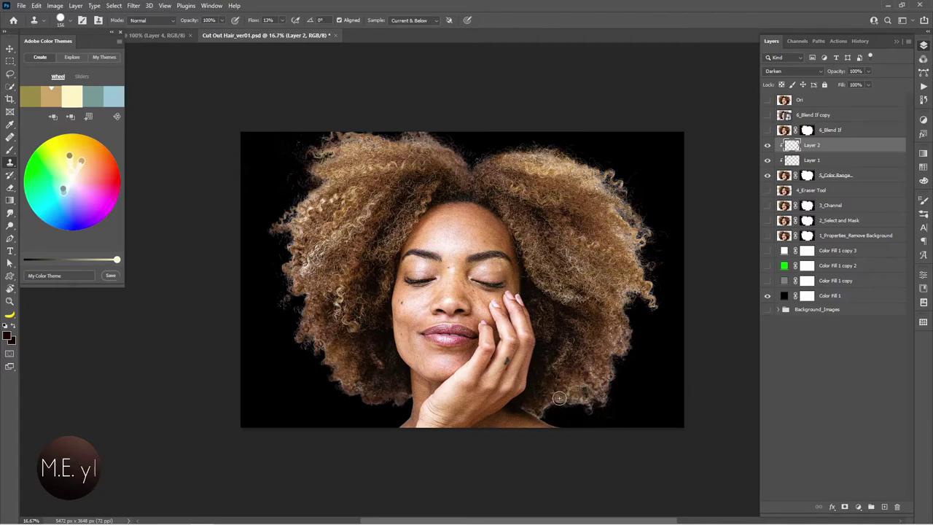
pyautogui.hotkey('shift', '0')
pyautogui.hotkey('shift', '3')
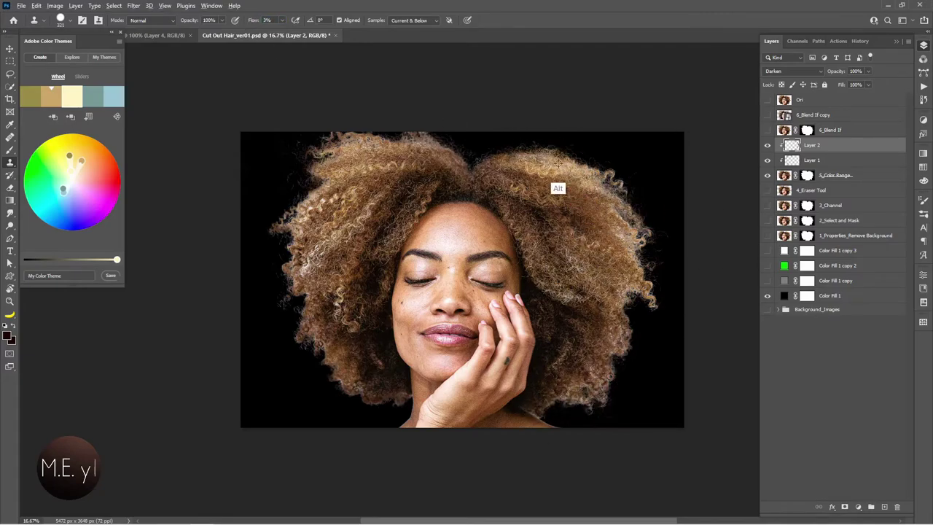
pyautogui.press('e')
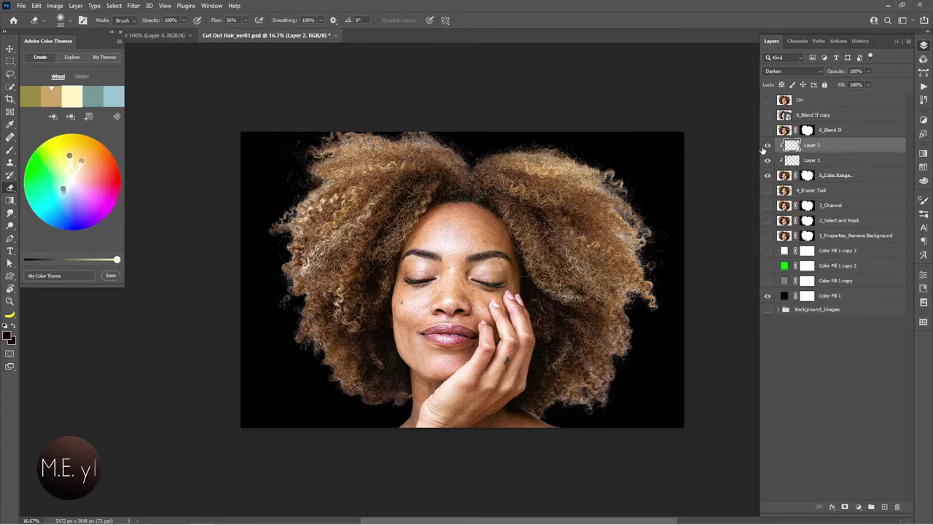
# - Toggle Layer 2 and Layer 1 visibility to compare the hair edges
pyautogui.click(765, 148)
pyautogui.click(770, 147)
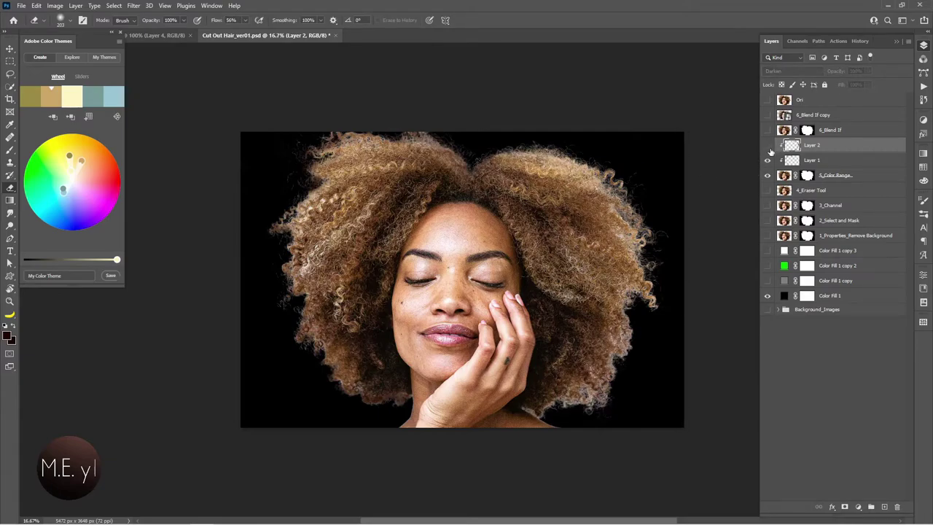
pyautogui.click(767, 146)
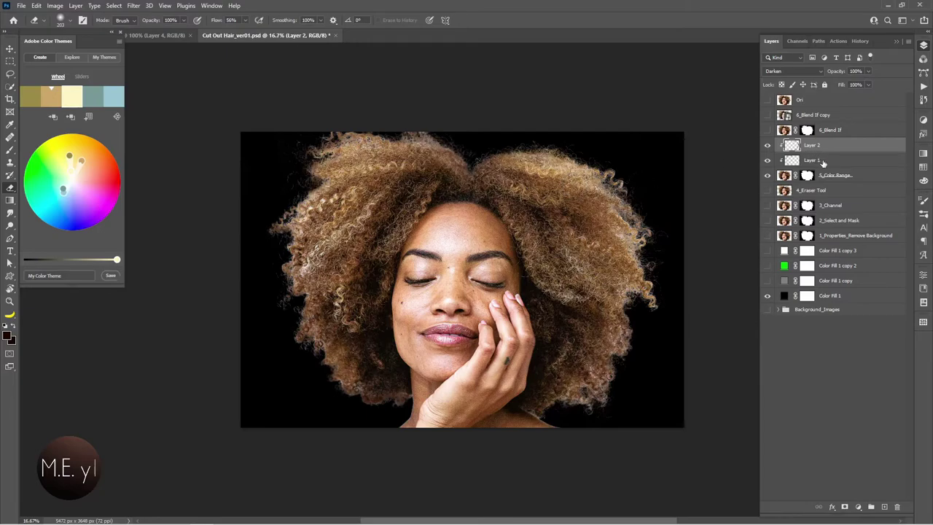
pyautogui.click(767, 147)
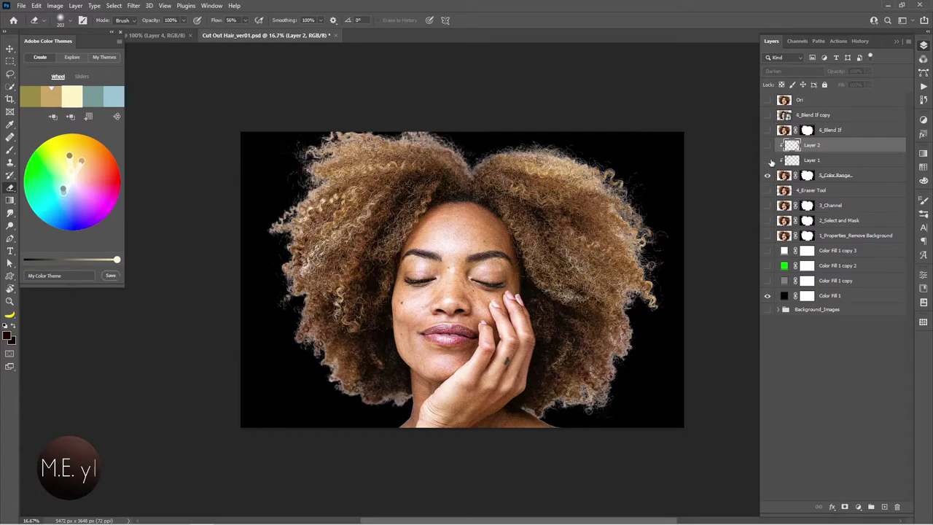
pyautogui.click(766, 160)
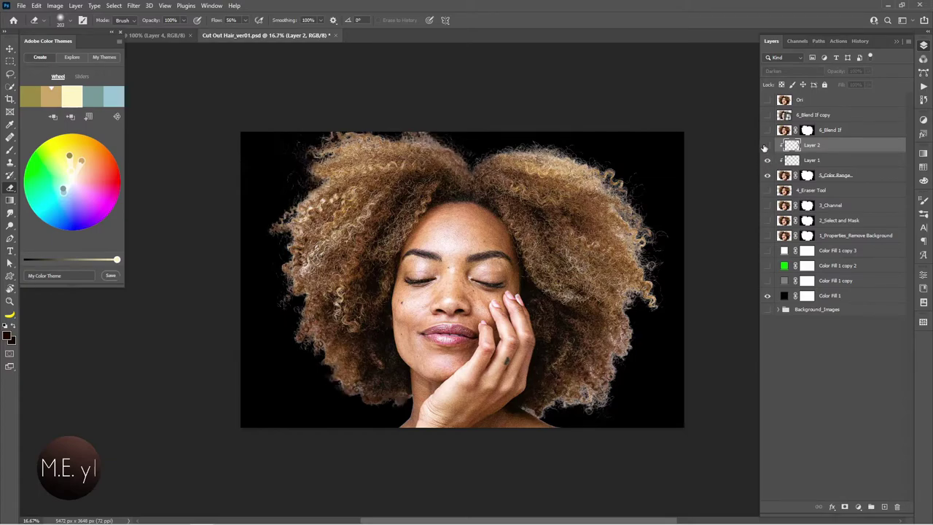
pyautogui.click(767, 147)
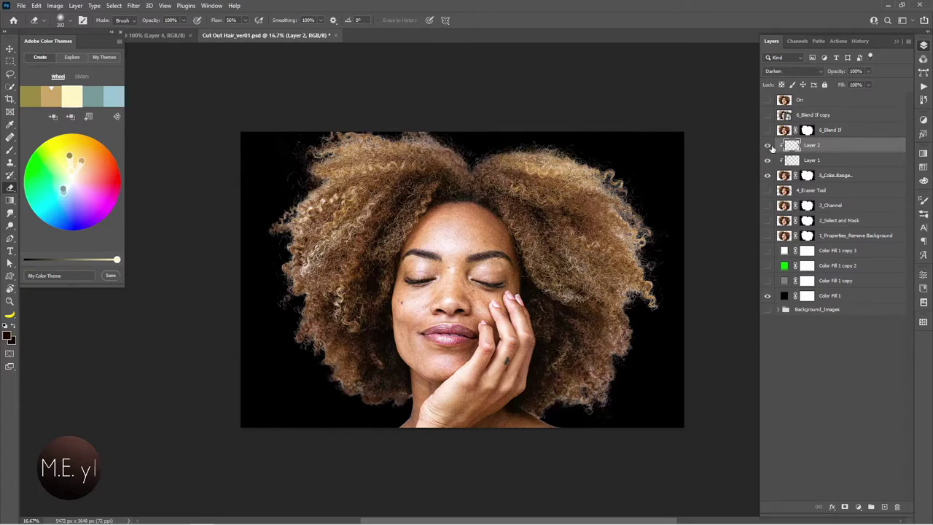
# - Target the 5_Color Range mask with the brush, then toggle Layer 1 and Layer 2 to compare
pyautogui.press('s')
pyautogui.scroll(2, 552, 438)
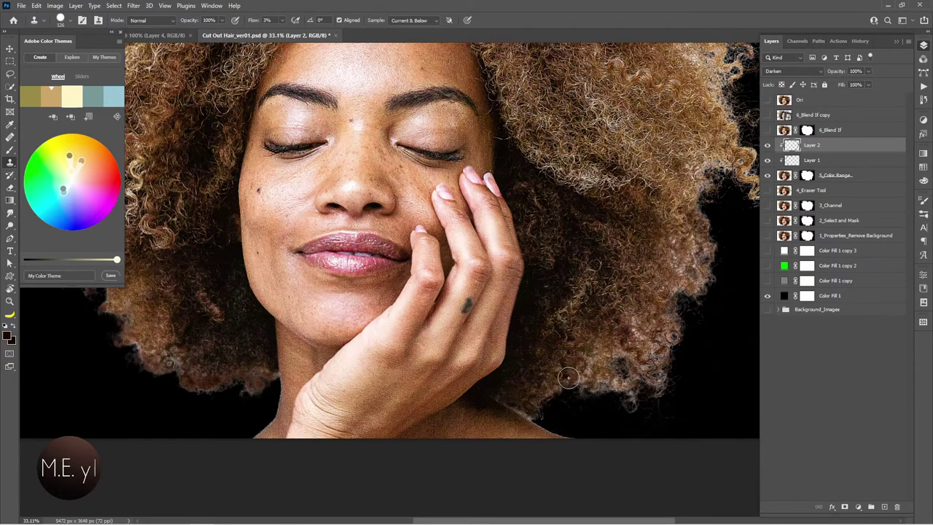
pyautogui.click(806, 175)
pyautogui.press('b')
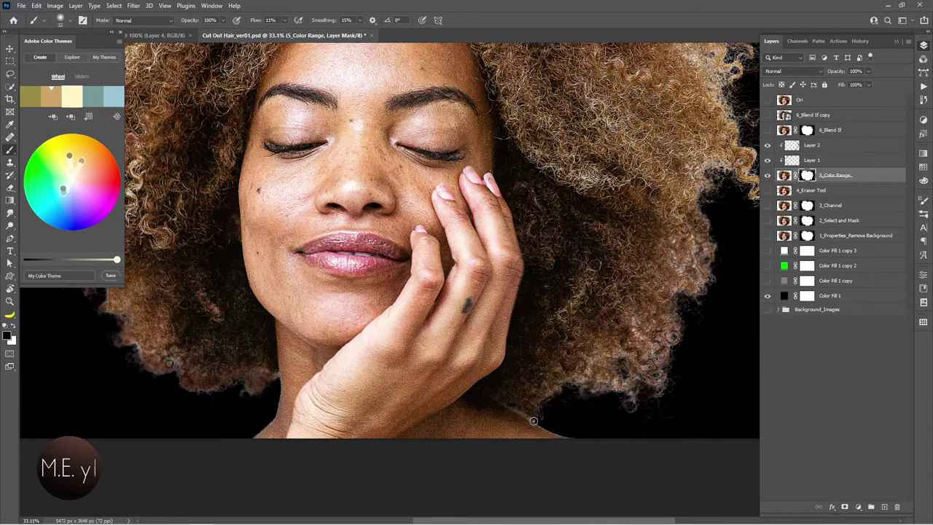
pyautogui.scroll(-2, 573, 438)
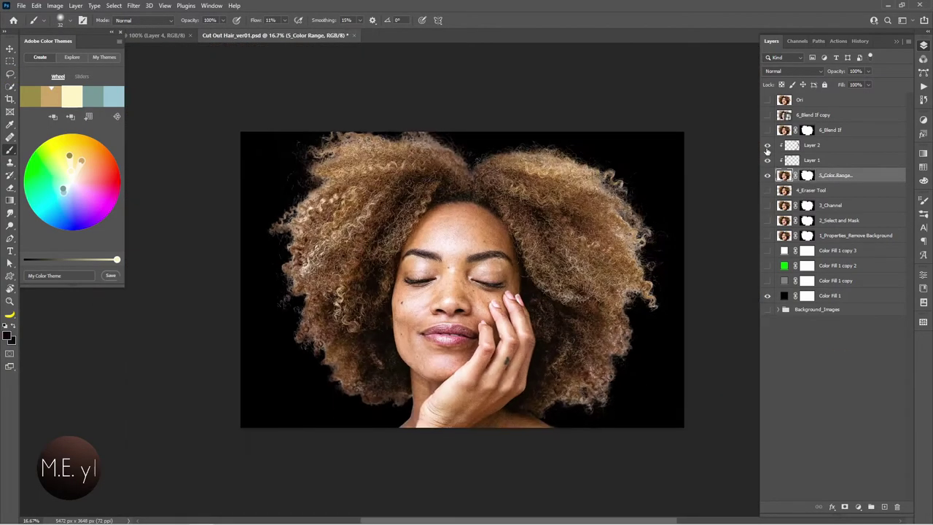
pyautogui.click(767, 160)
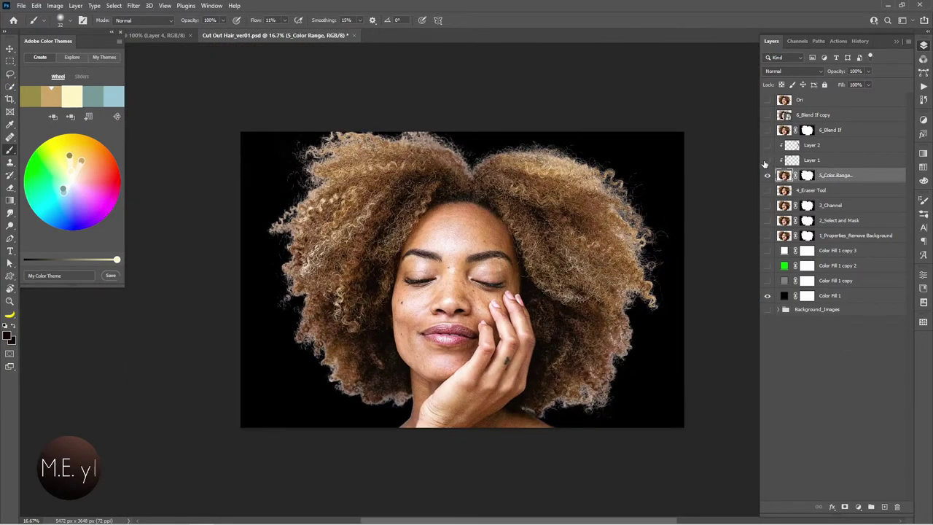
pyautogui.click(767, 160)
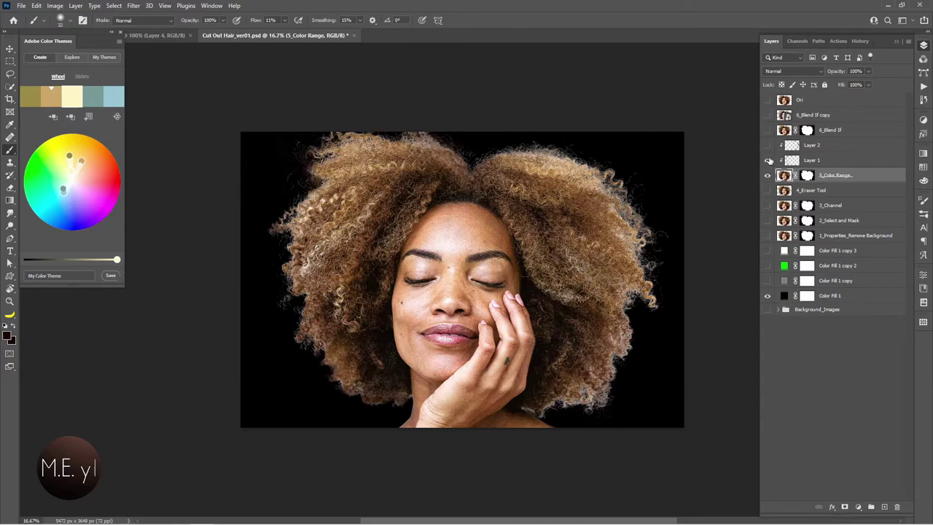
pyautogui.click(767, 145)
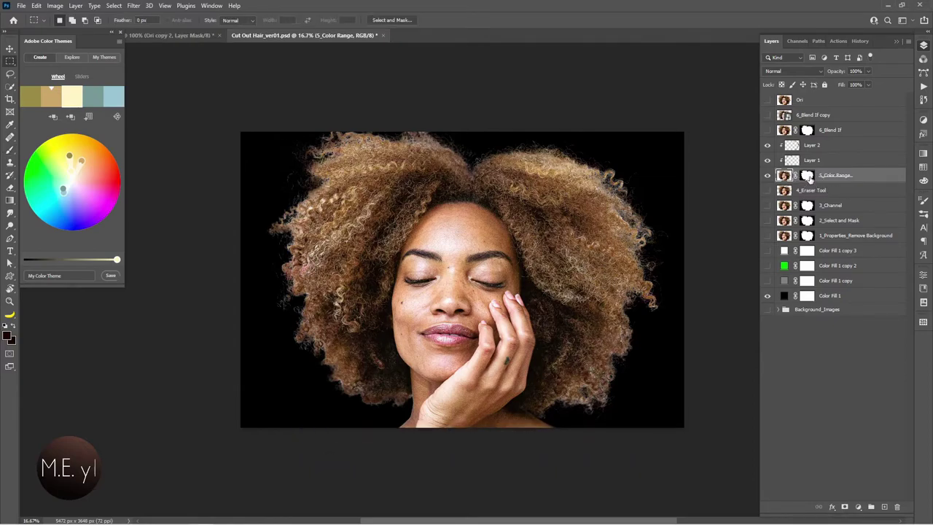
# - Refine the 5_Color Range mask with Decontaminate Colors at 100%, output to New Layer with Layer Mask
pyautogui.doubleClick(807, 175)
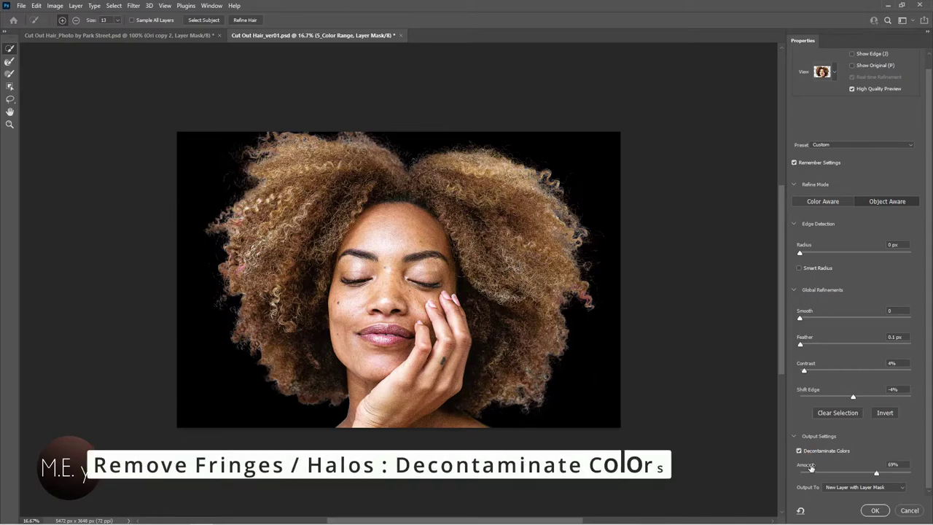
pyautogui.click(799, 451)
pyautogui.moveTo(876, 473); pyautogui.dragTo(829, 475)
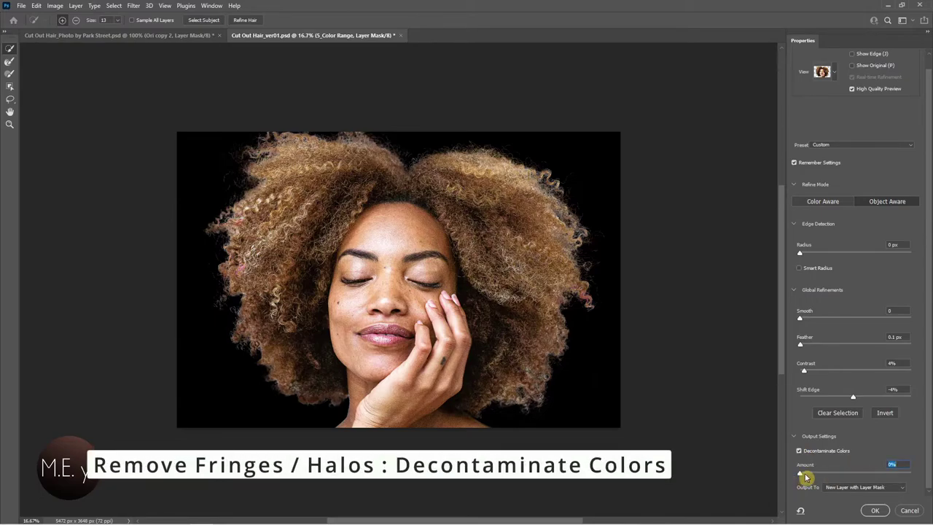
pyautogui.write('100')
pyautogui.press('Return')
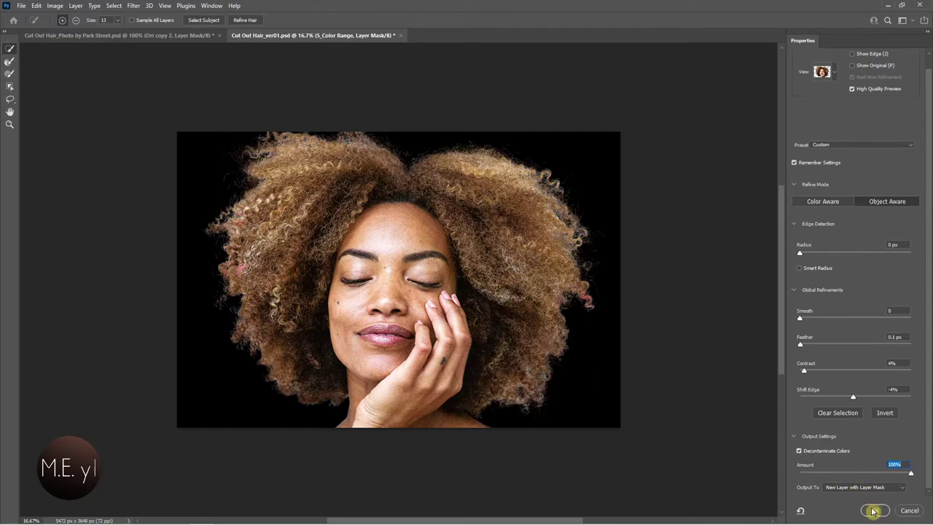
pyautogui.click(875, 512)
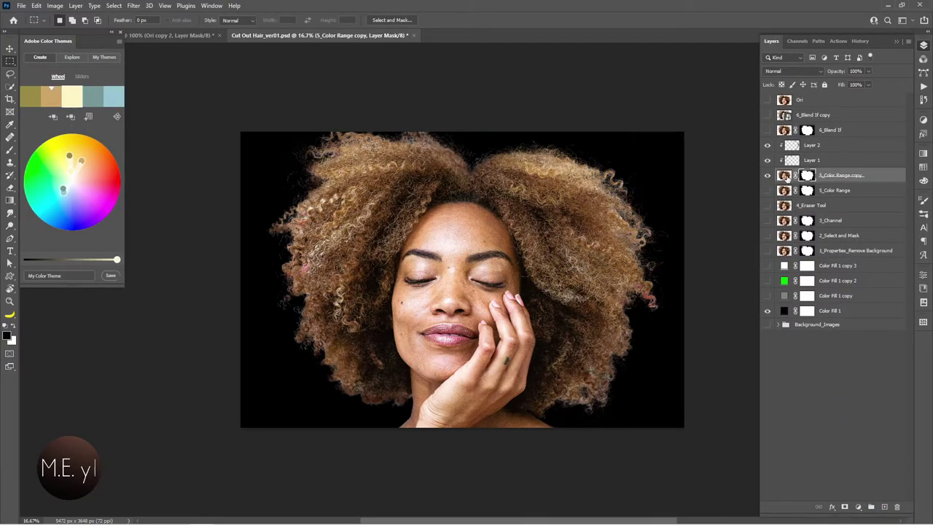
# - Compare Snapshot 1 and Snapshot 2 in the History panel, then return to Layers
pyautogui.click(867, 41)
pyautogui.click(814, 70)
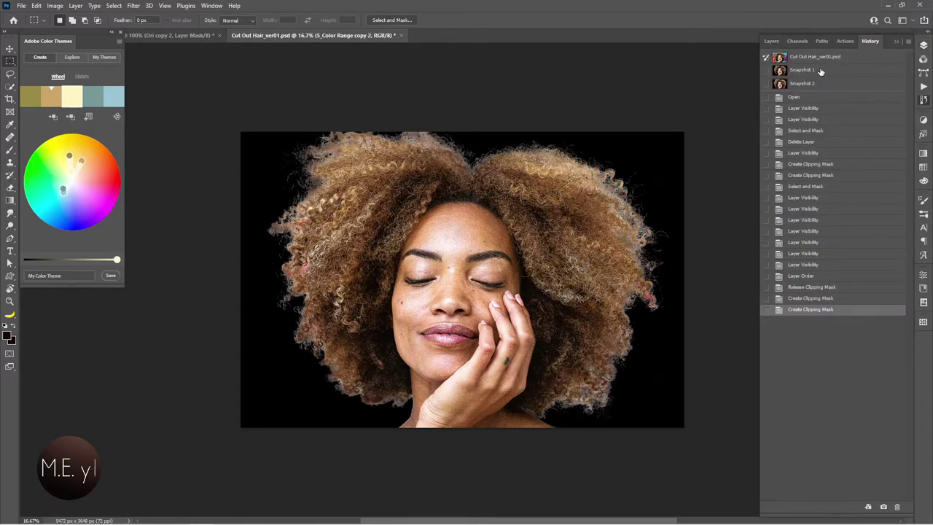
pyautogui.click(820, 71)
pyautogui.click(817, 83)
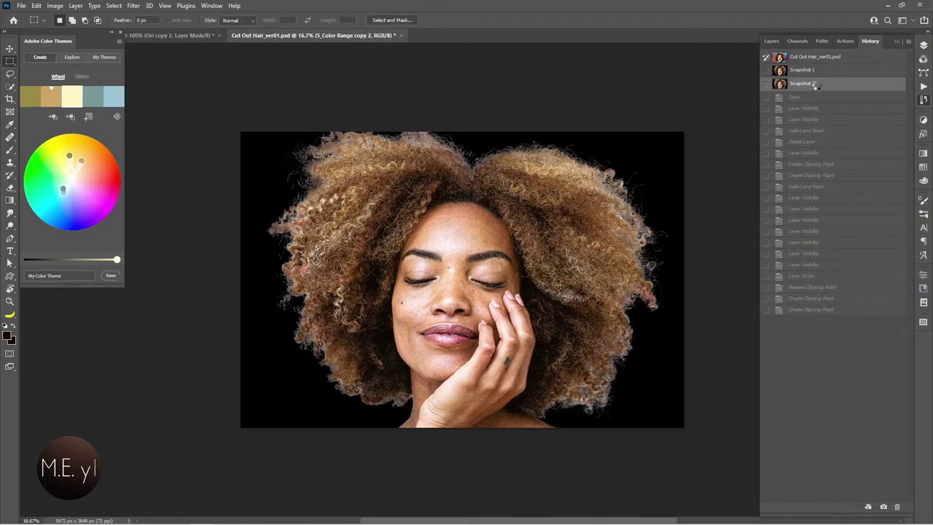
pyautogui.click(824, 71)
pyautogui.click(826, 72)
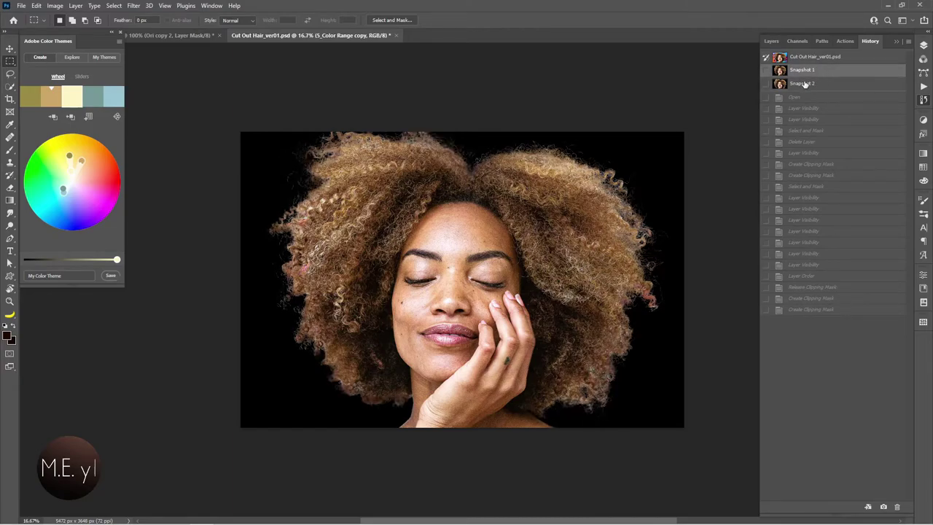
pyautogui.click(771, 41)
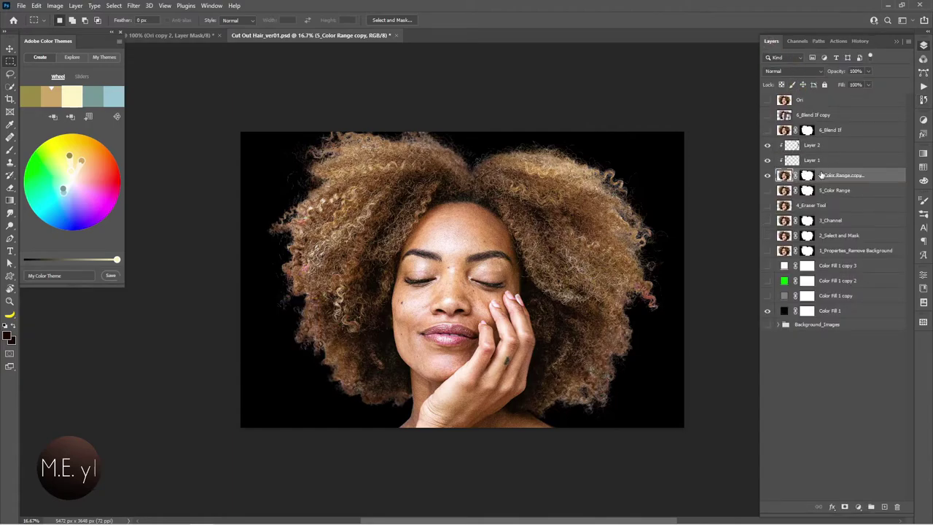
# - Delete the original 5_Color Range layer
pyautogui.click(874, 191)
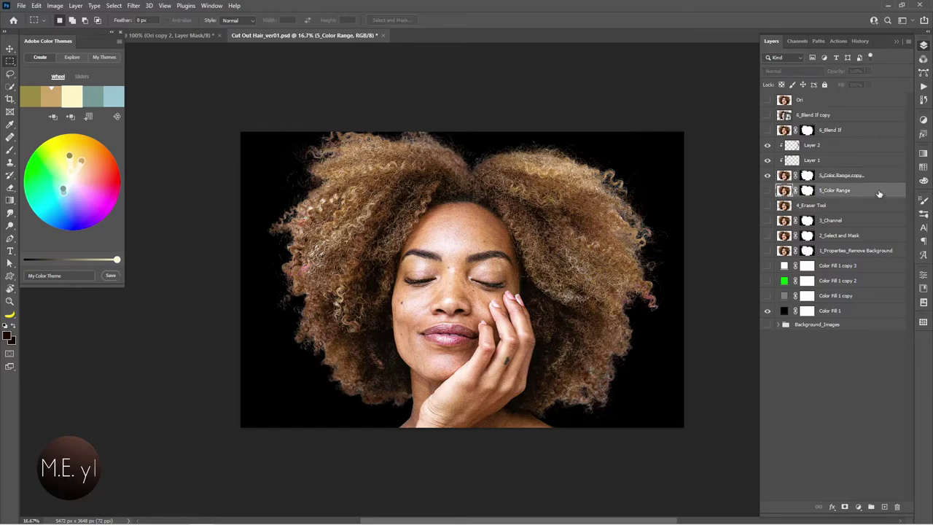
pyautogui.rightClick(878, 193)
pyautogui.click(859, 175)
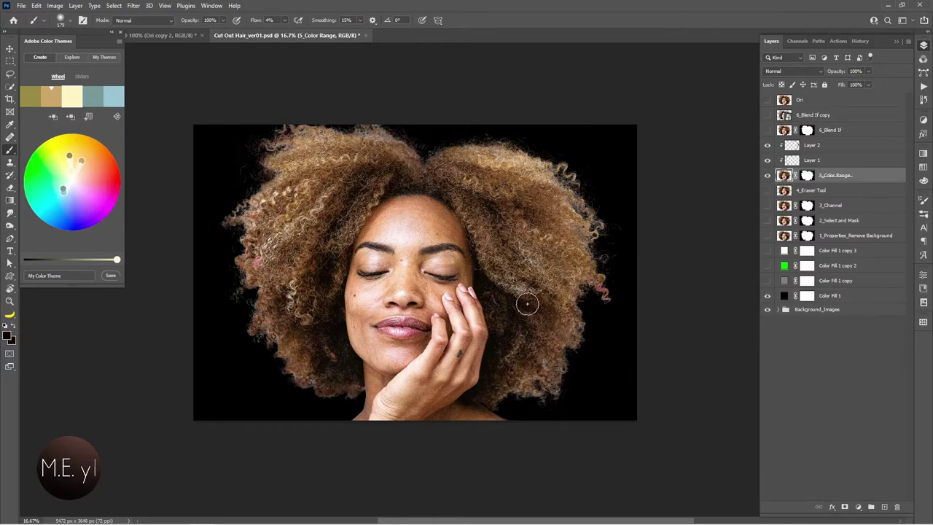
# - Sample a dark hair brown and add a Solid Color fill layer in Darken mode
pyautogui.press('alt')
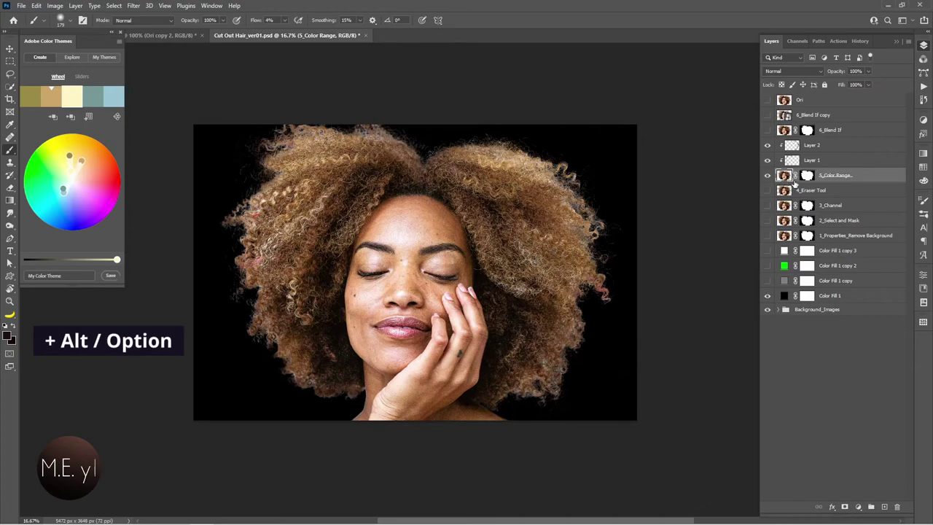
pyautogui.click(858, 507)
pyautogui.click(864, 333)
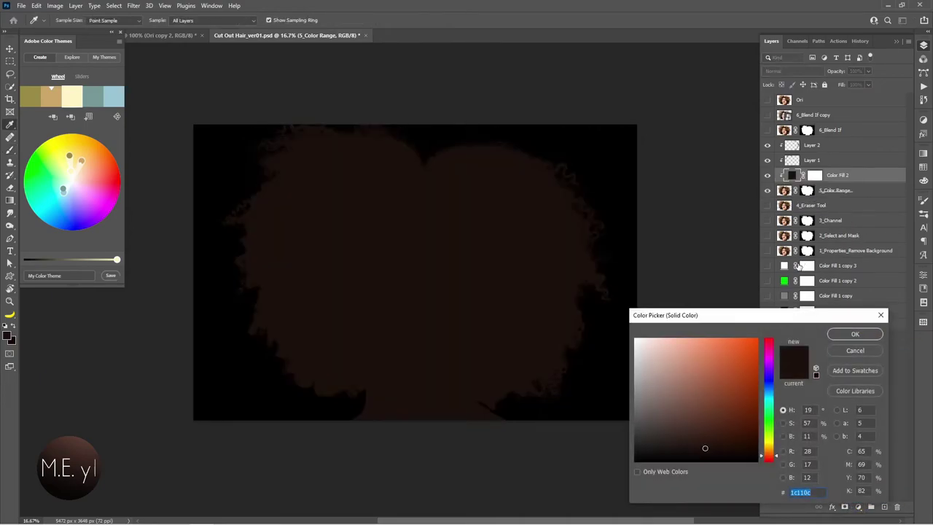
pyautogui.click(856, 334)
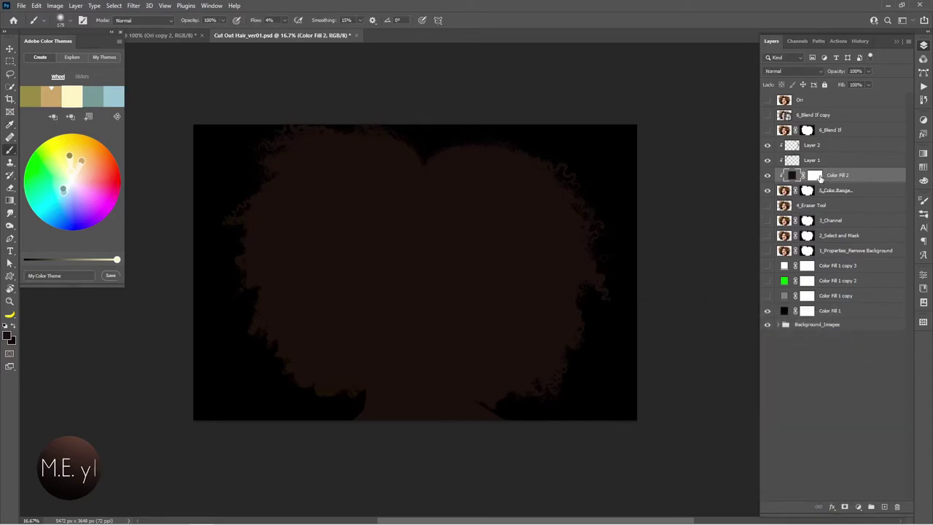
pyautogui.click(809, 71)
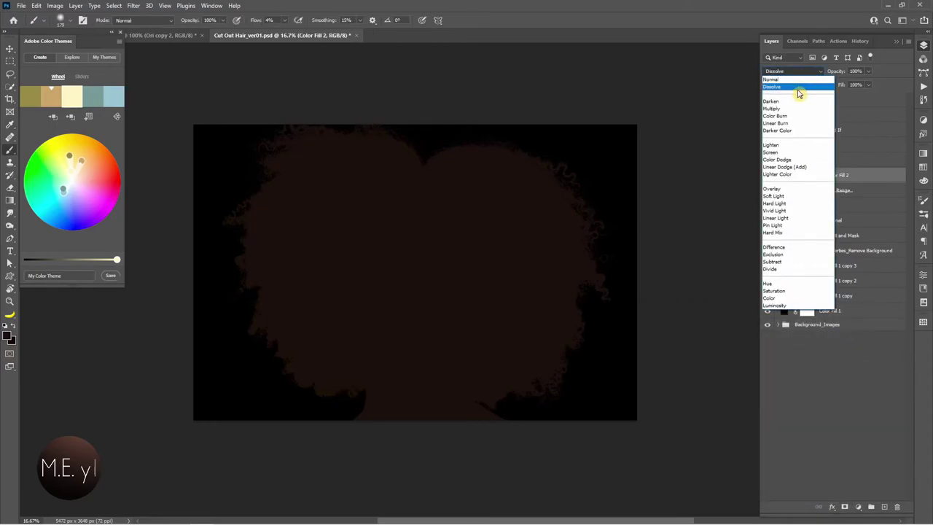
pyautogui.click(797, 102)
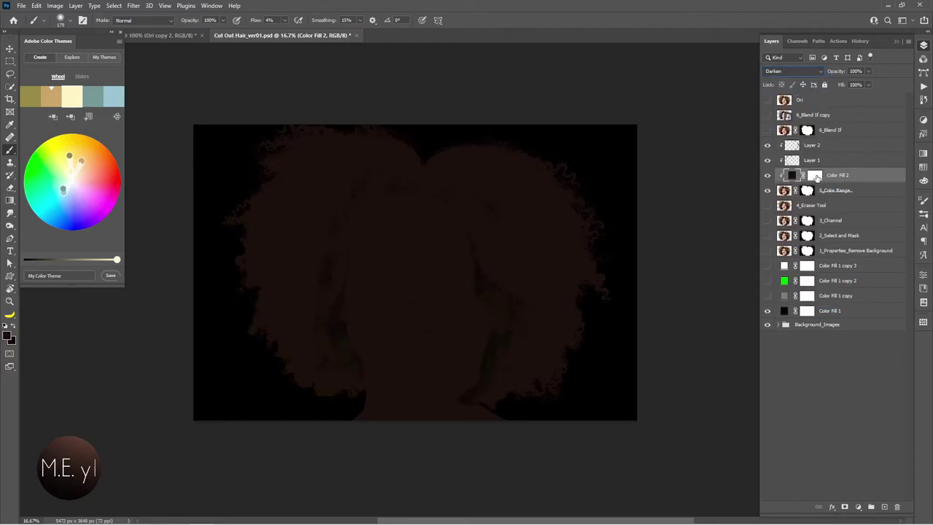
# - Invert the Color Fill 2 mask and paint white along the left and right hair fringes
pyautogui.click(815, 175)
pyautogui.hotkey('ctrl', 'i')
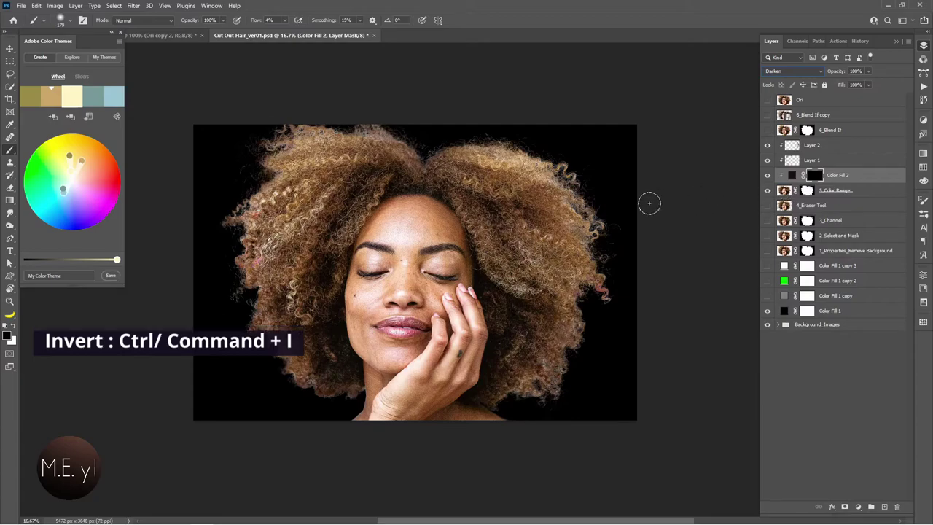
pyautogui.press('x')
pyautogui.moveTo(285, 143); pyautogui.dragTo(355, 388)
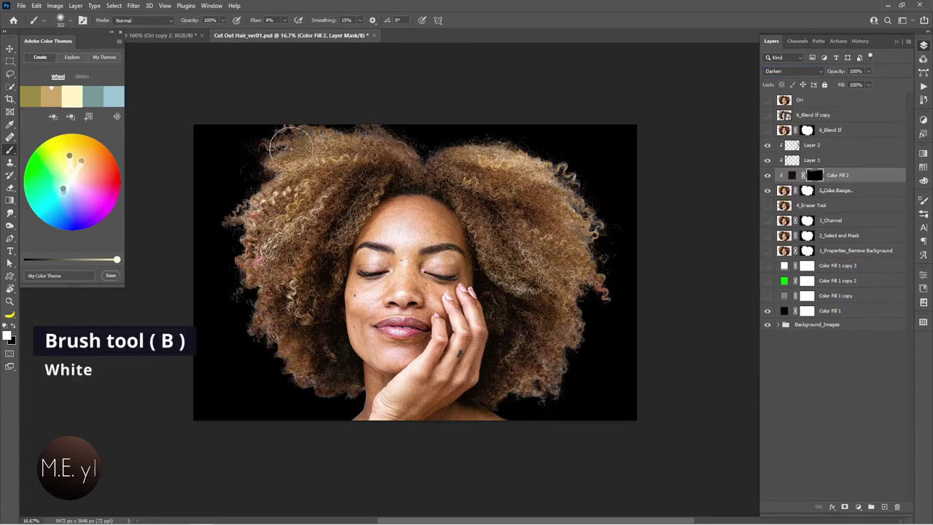
pyautogui.moveTo(470, 149); pyautogui.dragTo(528, 379)
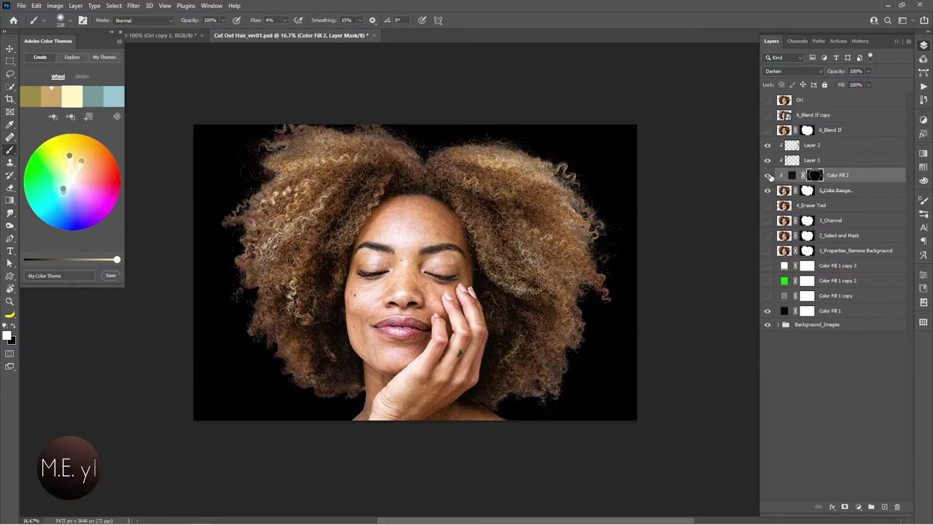
# - Toggle the dark fill, Layer 1 and Layer 2 on and off to compare
pyautogui.click(767, 175)
pyautogui.click(767, 176)
pyautogui.click(767, 176)
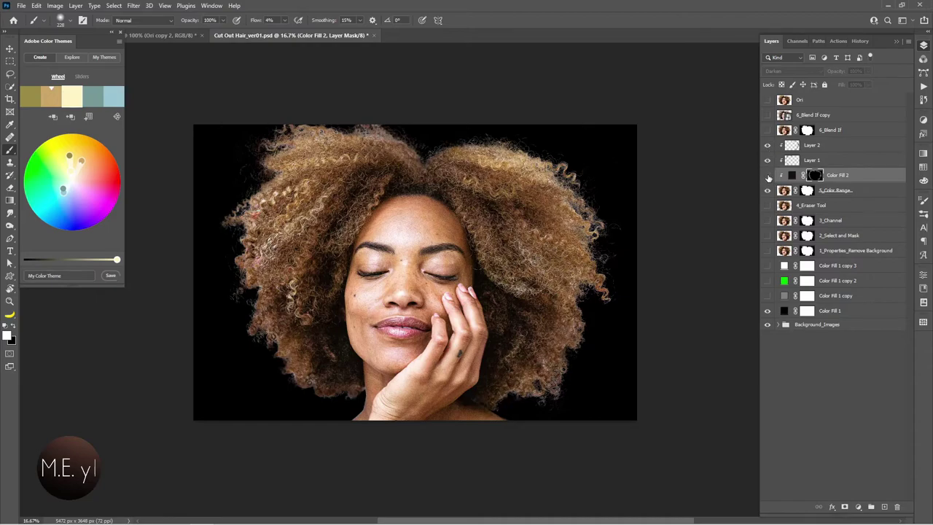
pyautogui.click(768, 175)
pyautogui.click(767, 155)
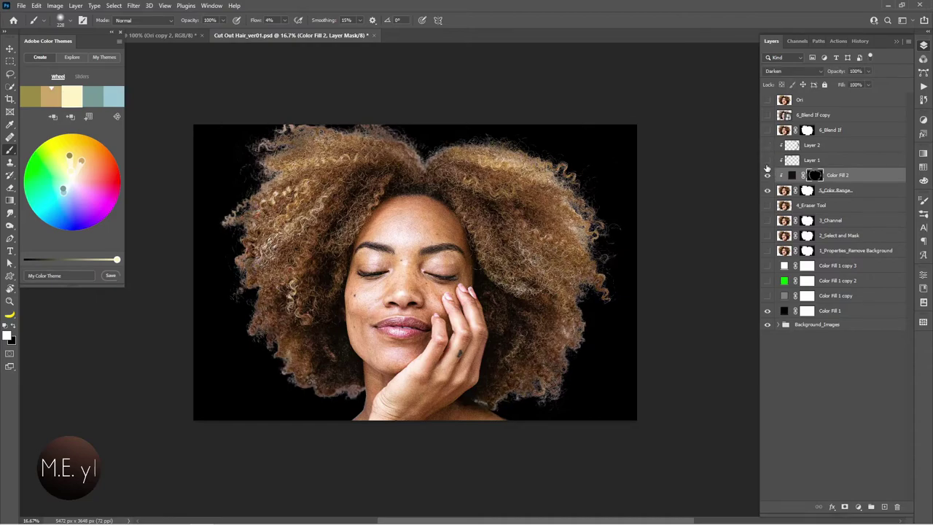
pyautogui.click(767, 151)
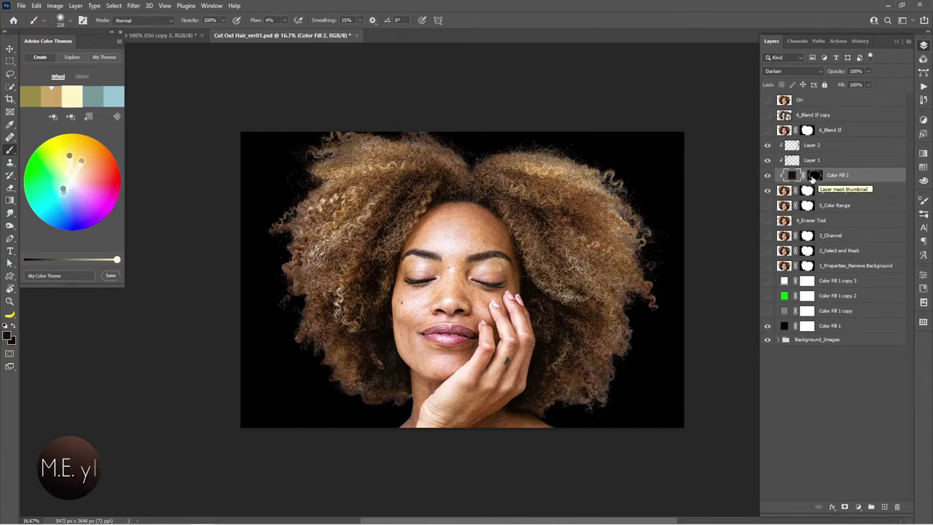
# - Delete Color Fill 2, burn the bright hair outline with a smaller Burn brush, and show Layers 1 and 2
pyautogui.rightClick(844, 178)
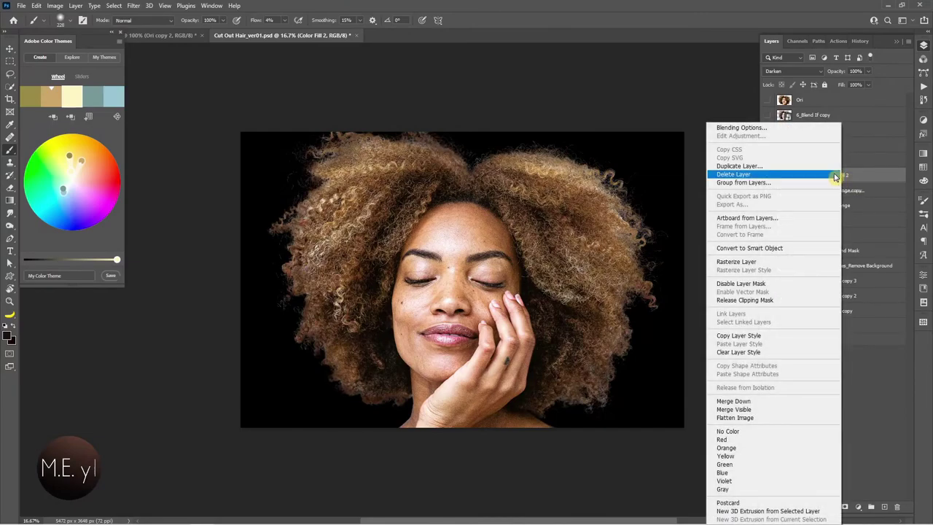
pyautogui.click(831, 176)
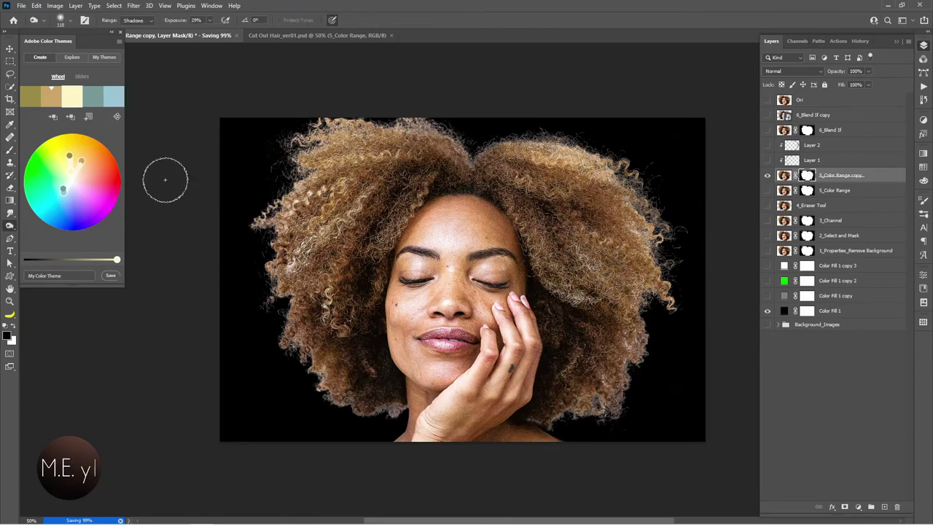
pyautogui.click(10, 226)
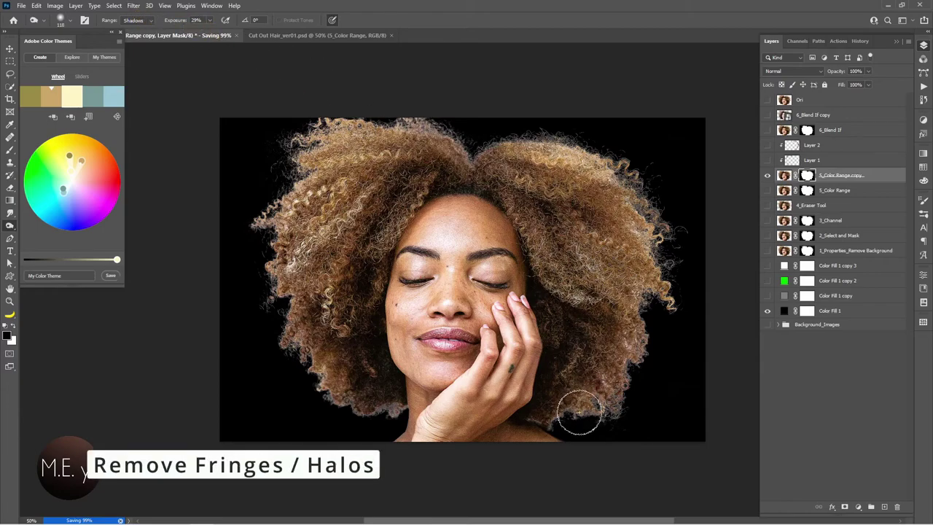
pyautogui.press('[')
pyautogui.press('[')
pyautogui.press('[')
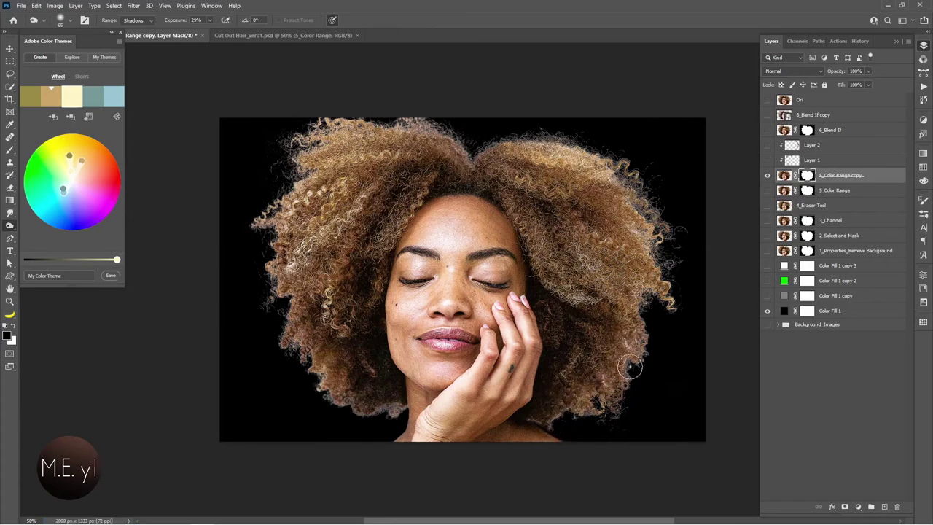
pyautogui.moveTo(641, 290)
pyautogui.mouseDown()
pyautogui.moveTo(388, 410)
pyautogui.moveTo(315, 393)
pyautogui.mouseUp()
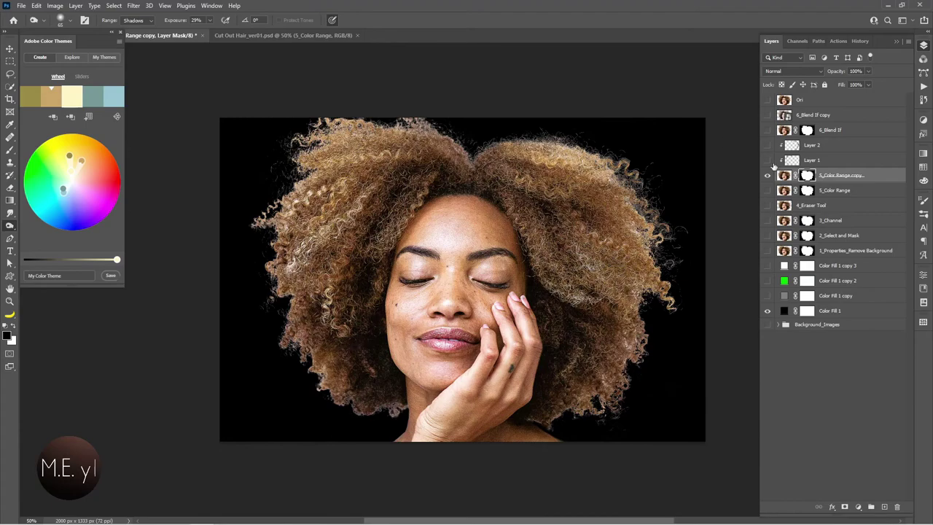
pyautogui.click(768, 160)
pyautogui.click(767, 145)
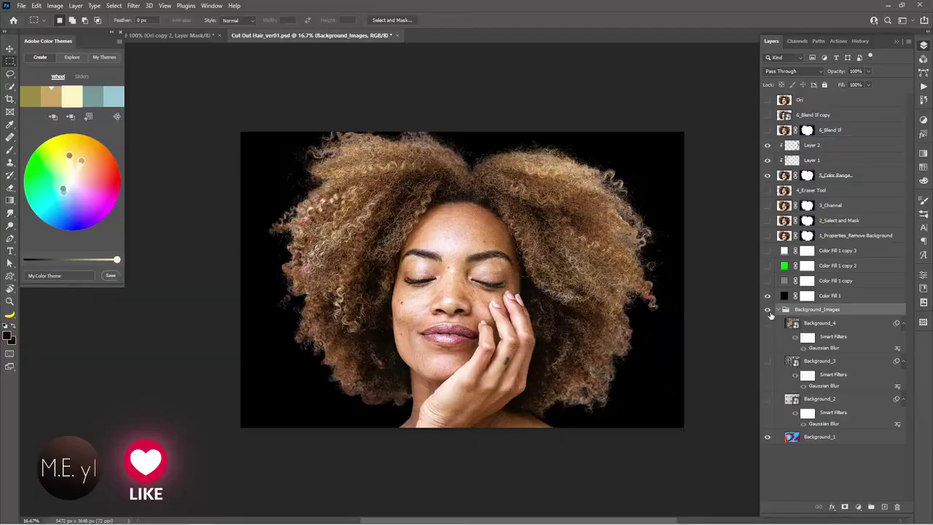
# - Hide Color Fill 1 and cycle Background_2, 3 and 4, ending on the blurred brick wall
pyautogui.click(767, 295)
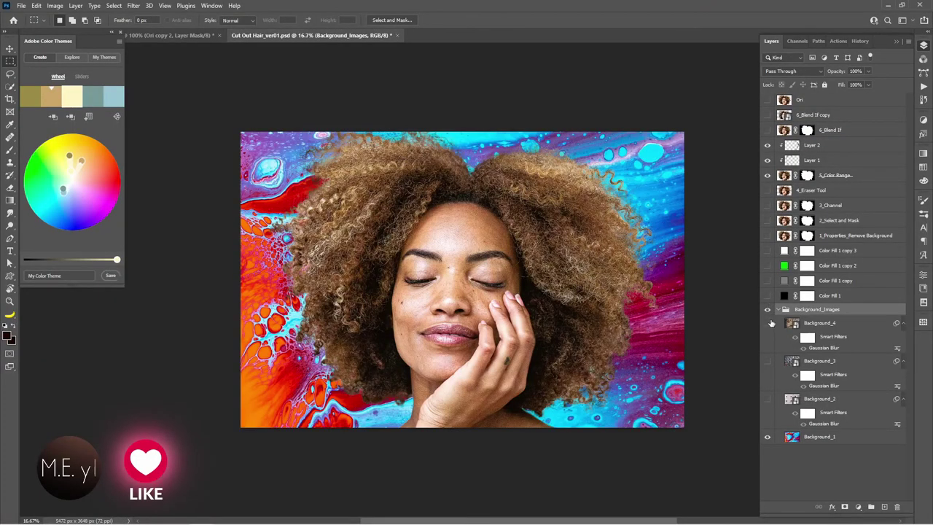
pyautogui.moveTo(767, 322); pyautogui.dragTo(770, 377)
pyautogui.click(767, 398)
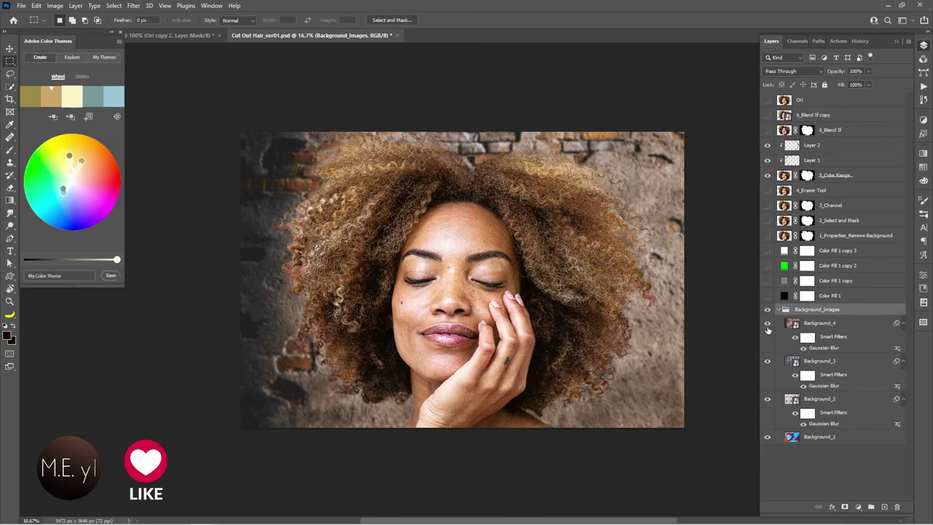
pyautogui.click(768, 324)
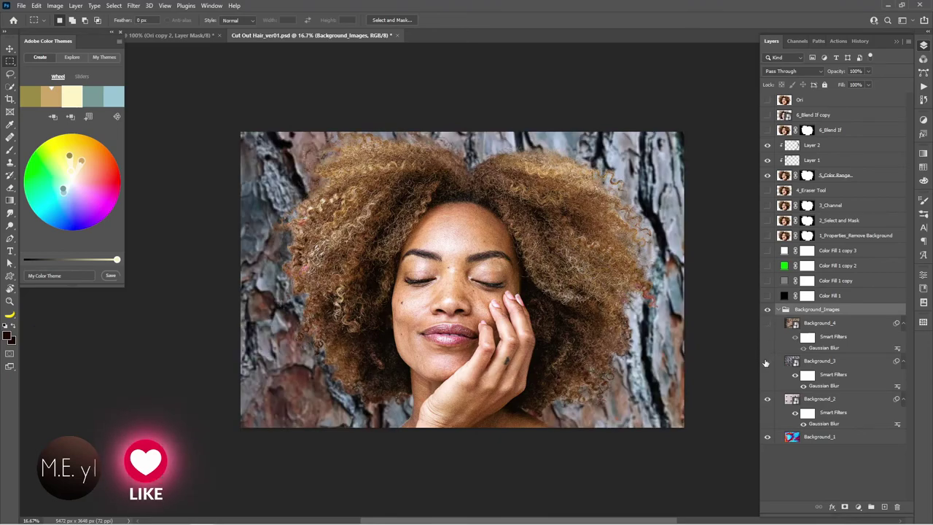
pyautogui.moveTo(768, 324); pyautogui.dragTo(767, 362)
pyautogui.click(767, 399)
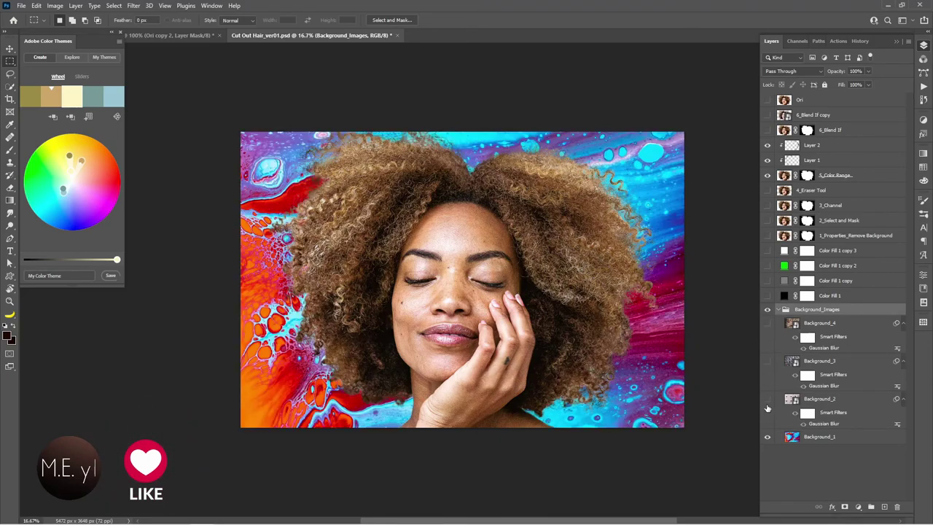
pyautogui.moveTo(767, 400); pyautogui.dragTo(767, 322)
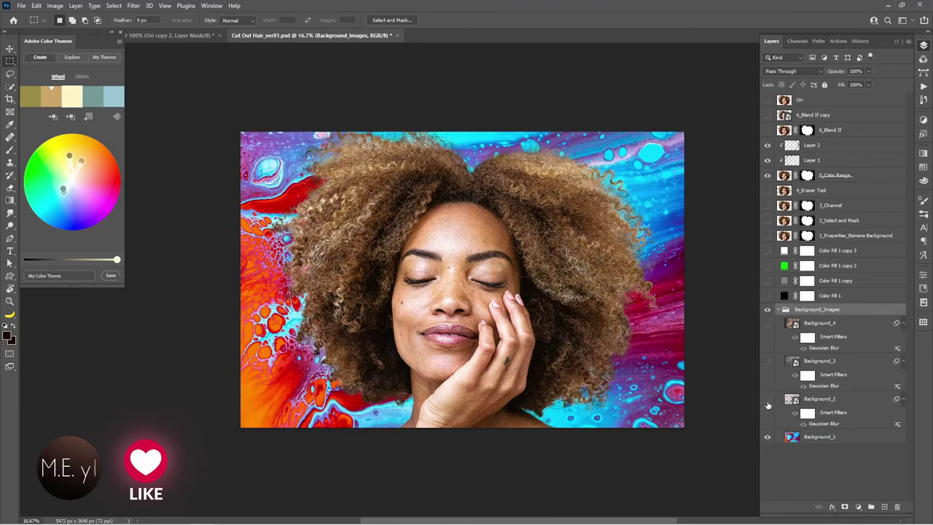
pyautogui.click(768, 324)
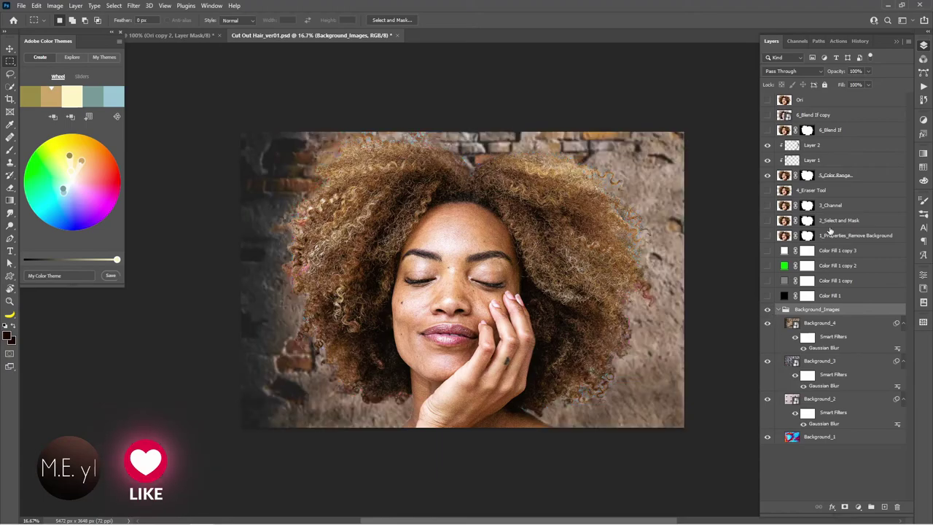